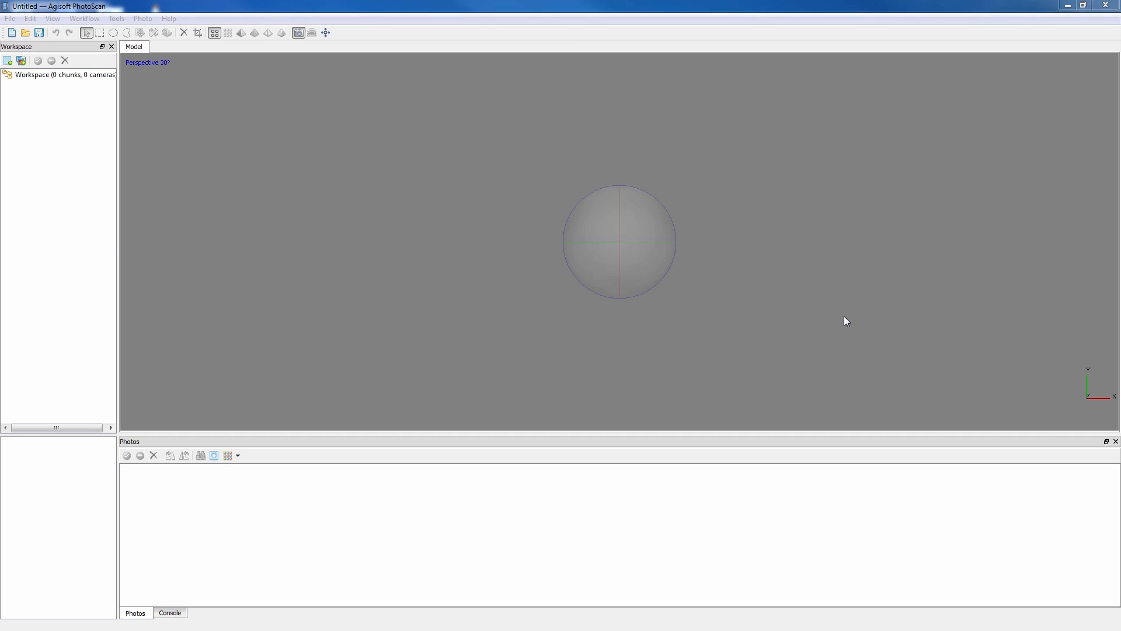
Enable the GeForce GTX 460 as an OpenCL device in Preferences and apply it
{"action": "left_click", "coordinate": [121, 9]}
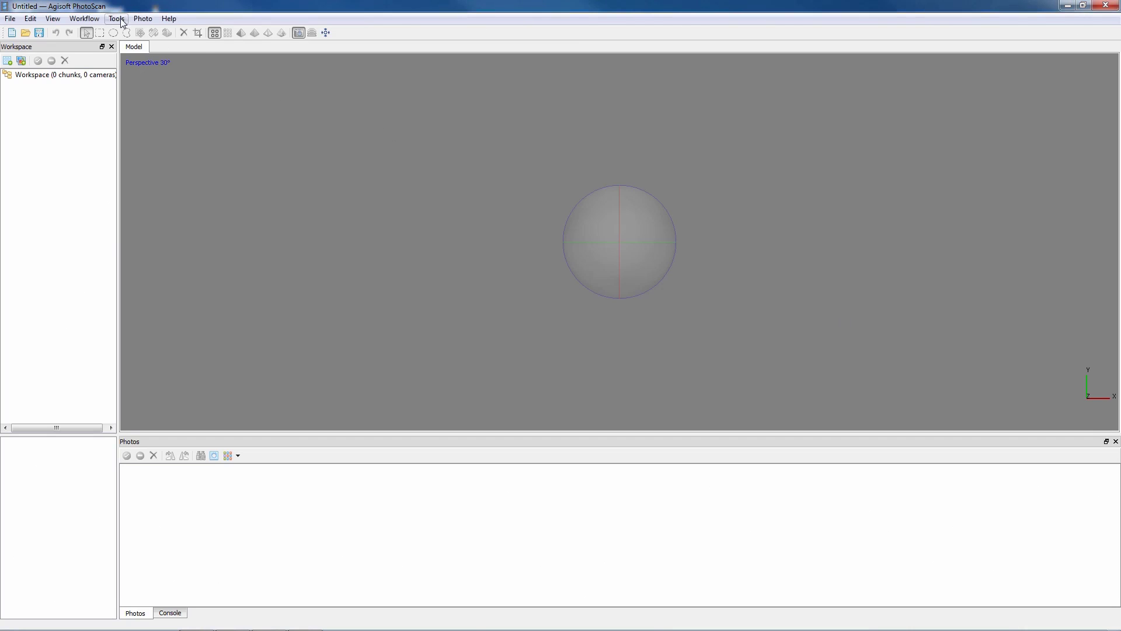
{"action": "left_click", "coordinate": [120, 20]}
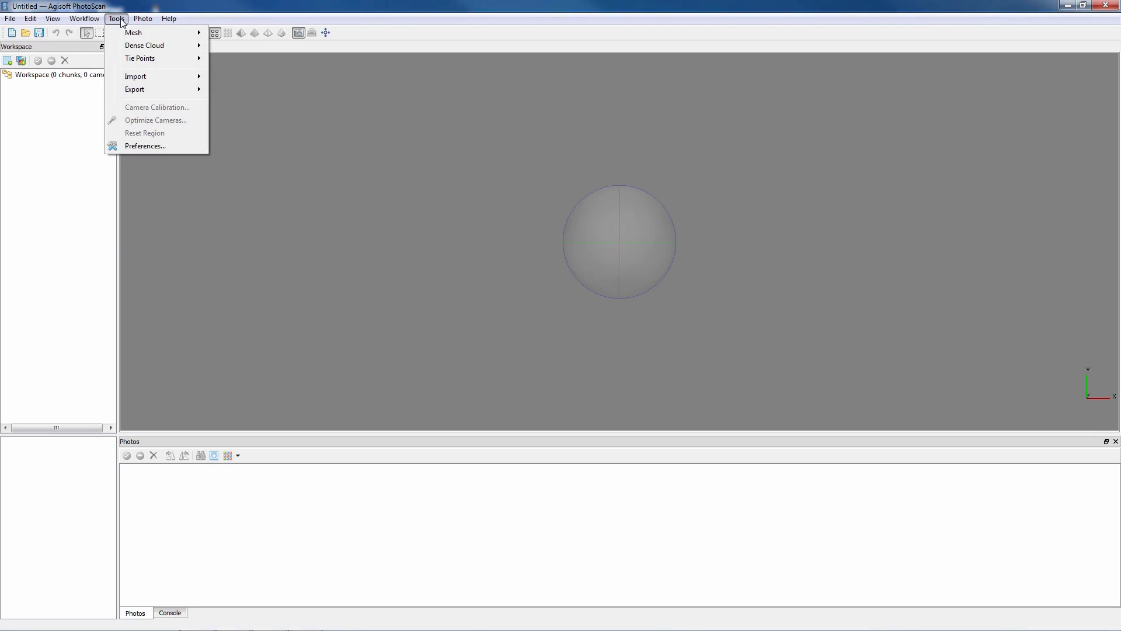
{"action": "left_click", "coordinate": [145, 150]}
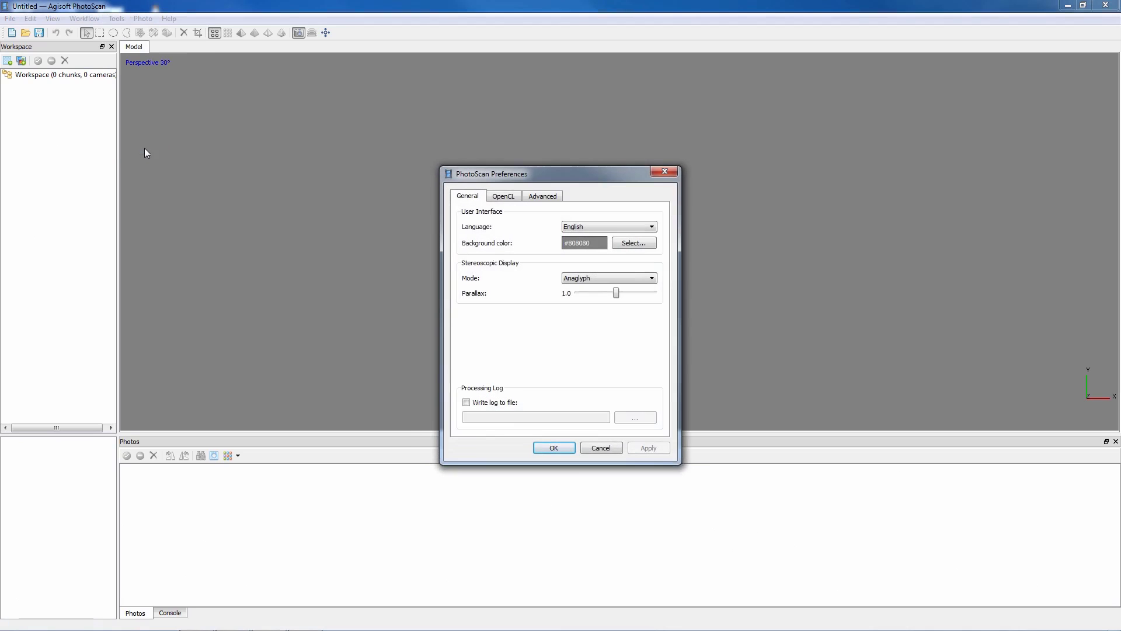
{"action": "left_click", "coordinate": [504, 196]}
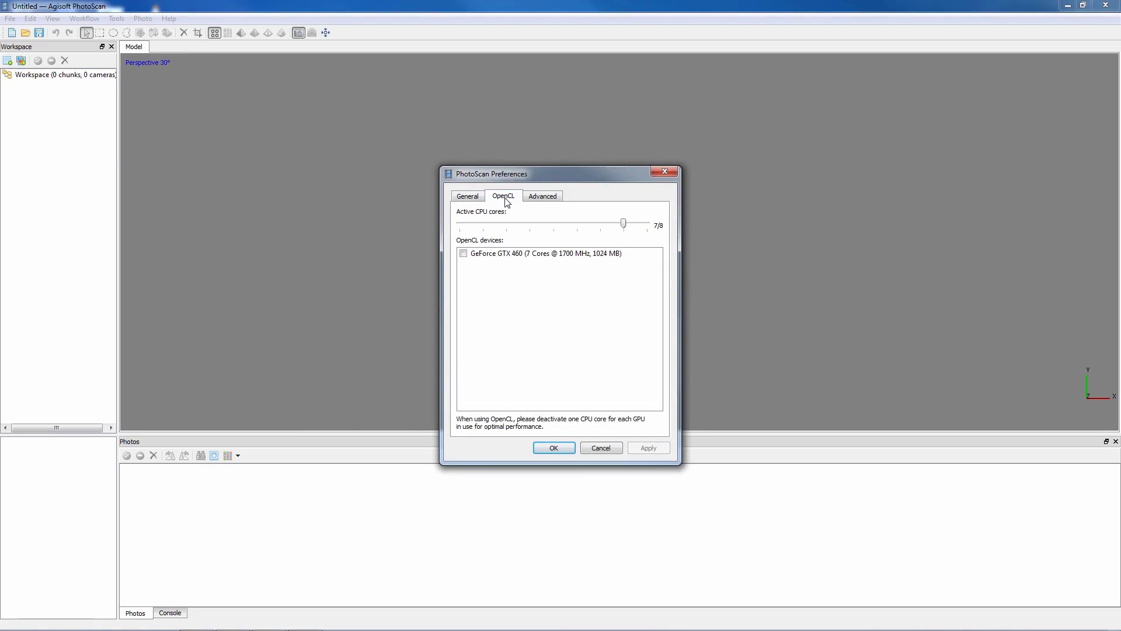
{"action": "left_click", "coordinate": [464, 254]}
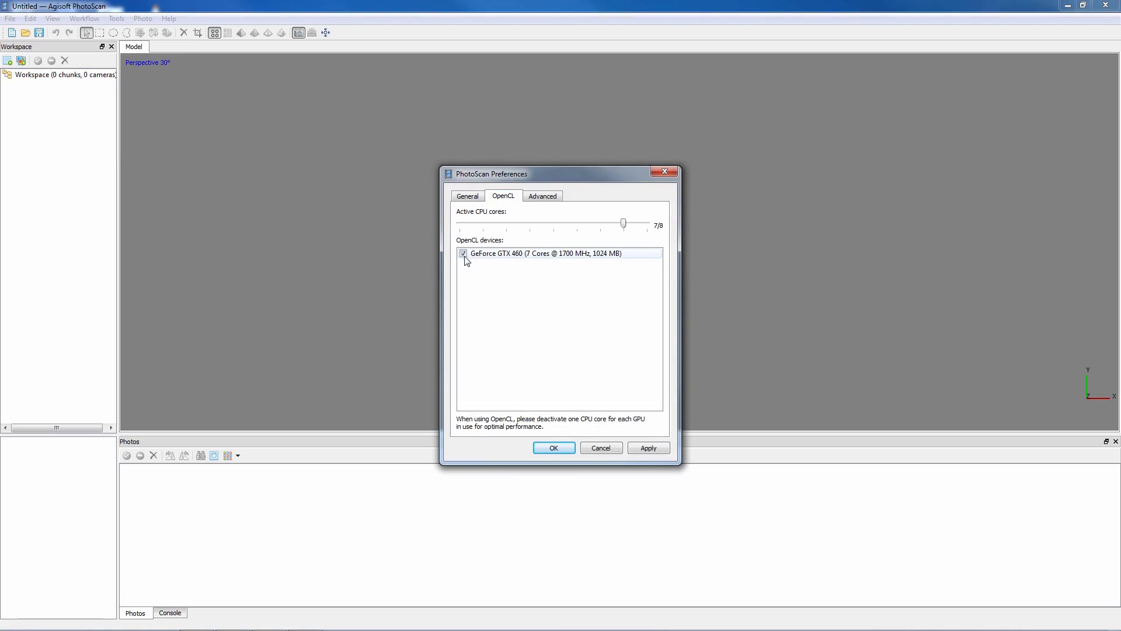
{"action": "left_click", "coordinate": [660, 454]}
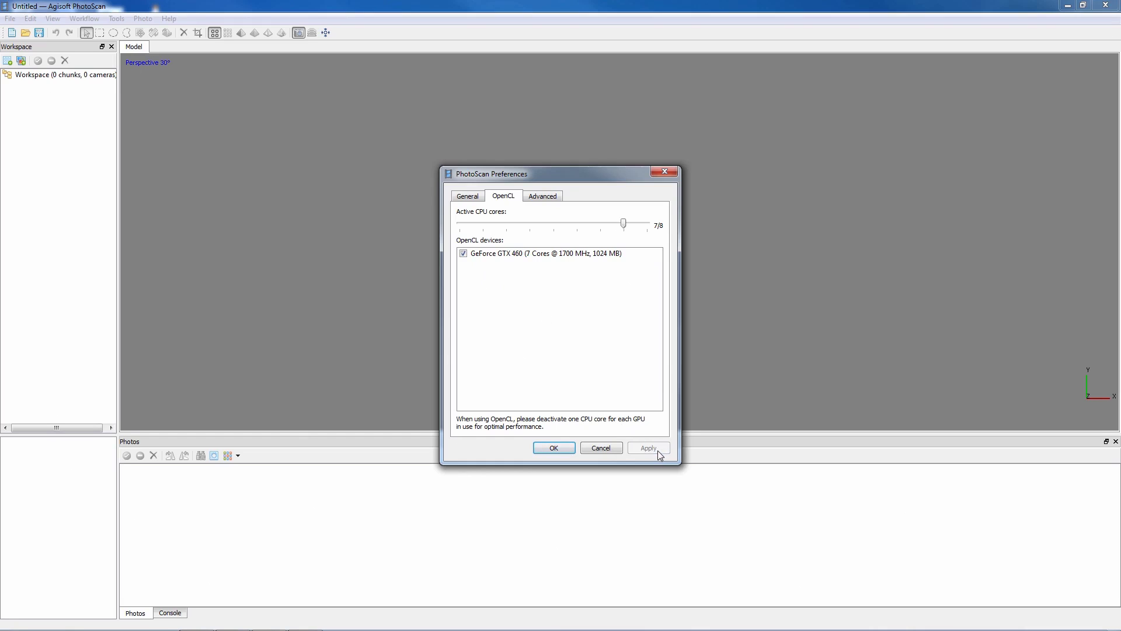
{"action": "left_click", "coordinate": [559, 447]}
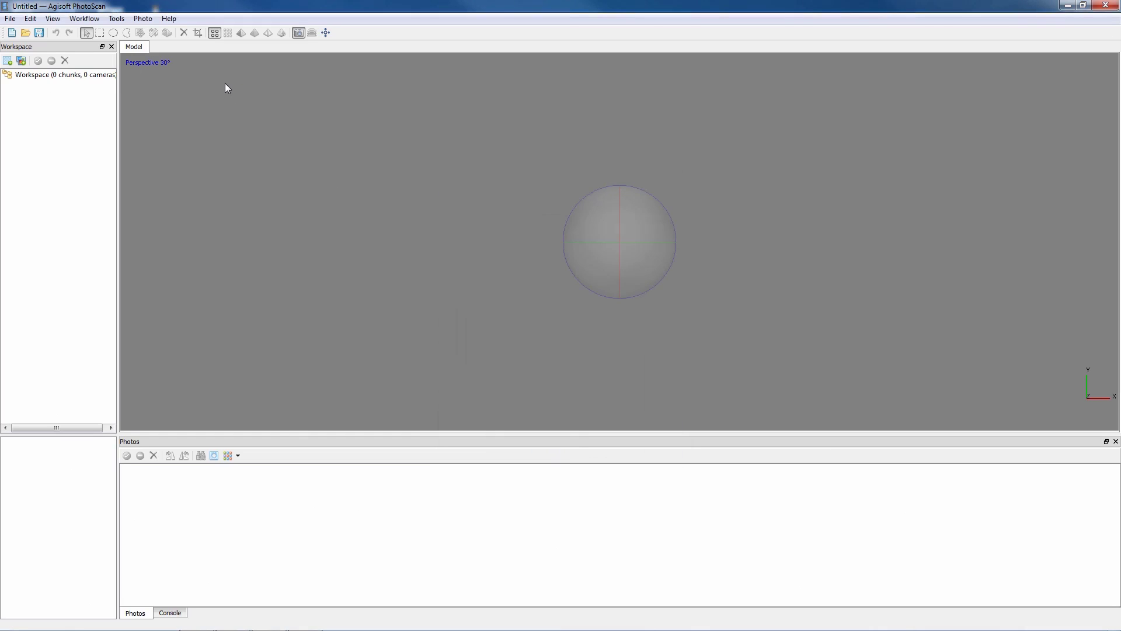
Add a new empty chunk to the workspace
{"action": "left_click", "coordinate": [11, 19]}
{"action": "left_click", "coordinate": [65, 279]}
{"action": "left_click", "coordinate": [7, 61]}
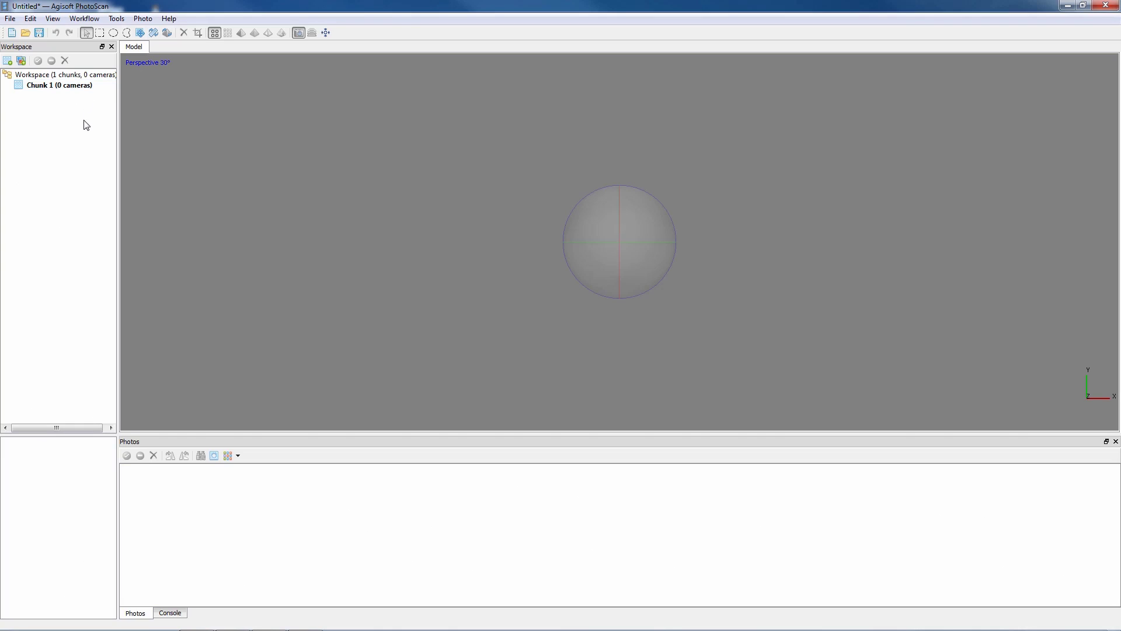
Load all 43 photos from the Tree\High_Contrast folder into Chunk 1
{"action": "right_click", "coordinate": [76, 87]}
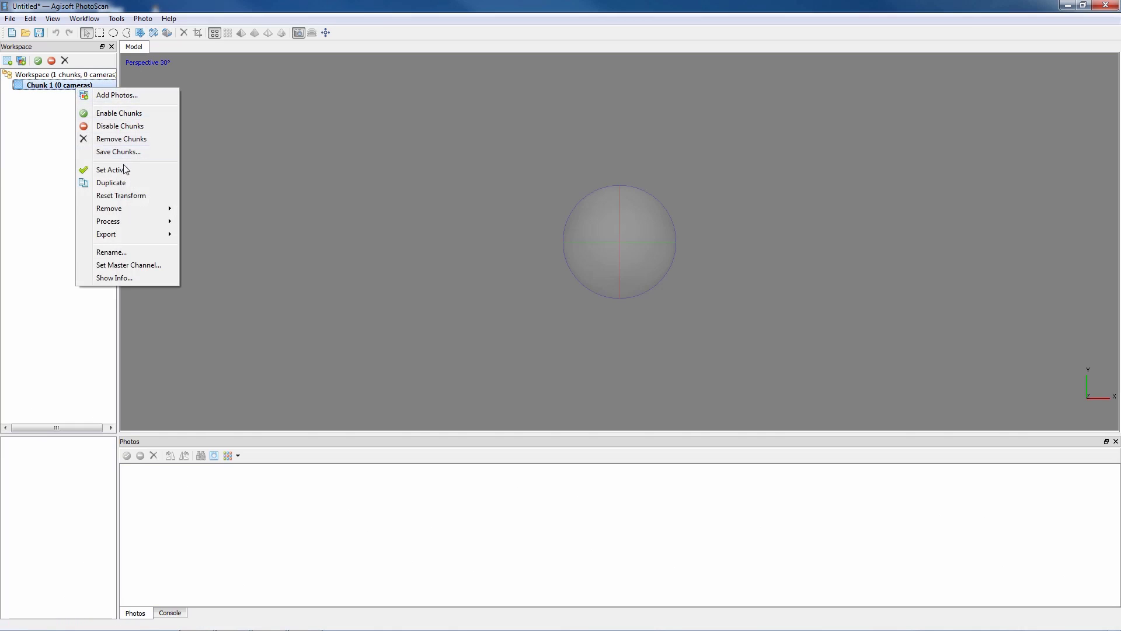
{"action": "left_click", "coordinate": [115, 96]}
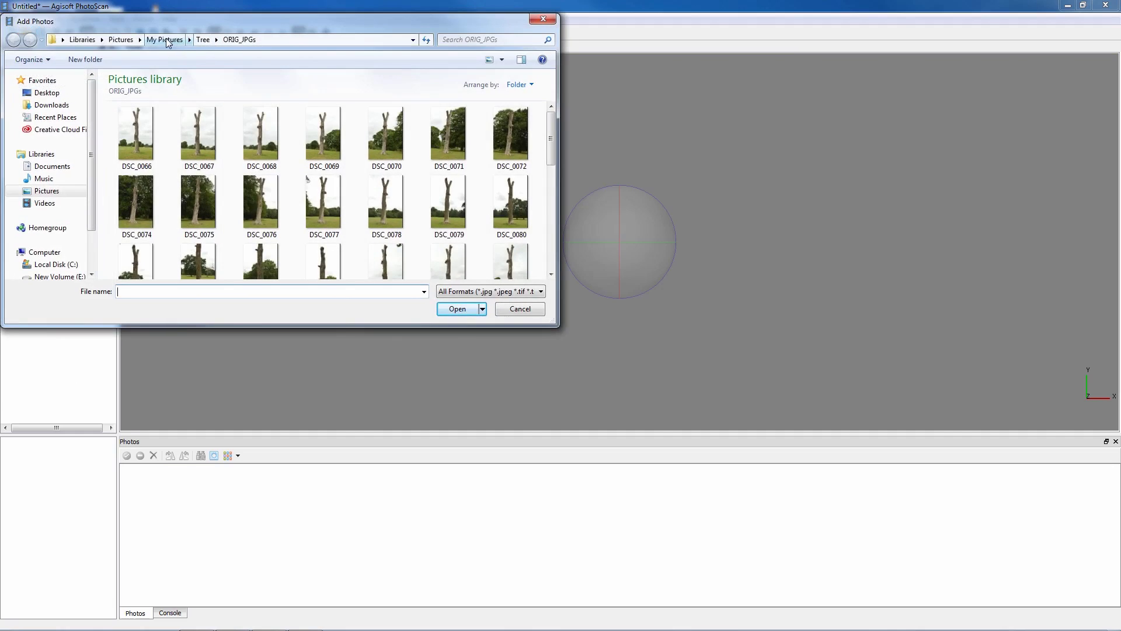
{"action": "left_click", "coordinate": [166, 39]}
{"action": "double_click", "coordinate": [197, 133]}
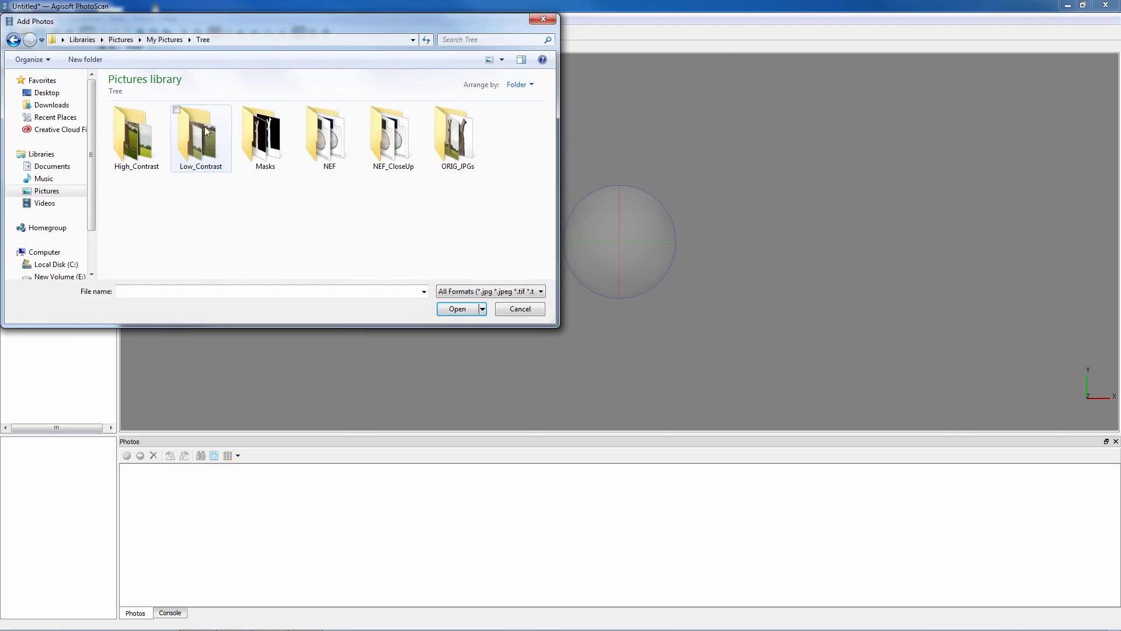
{"action": "left_click", "coordinate": [150, 153]}
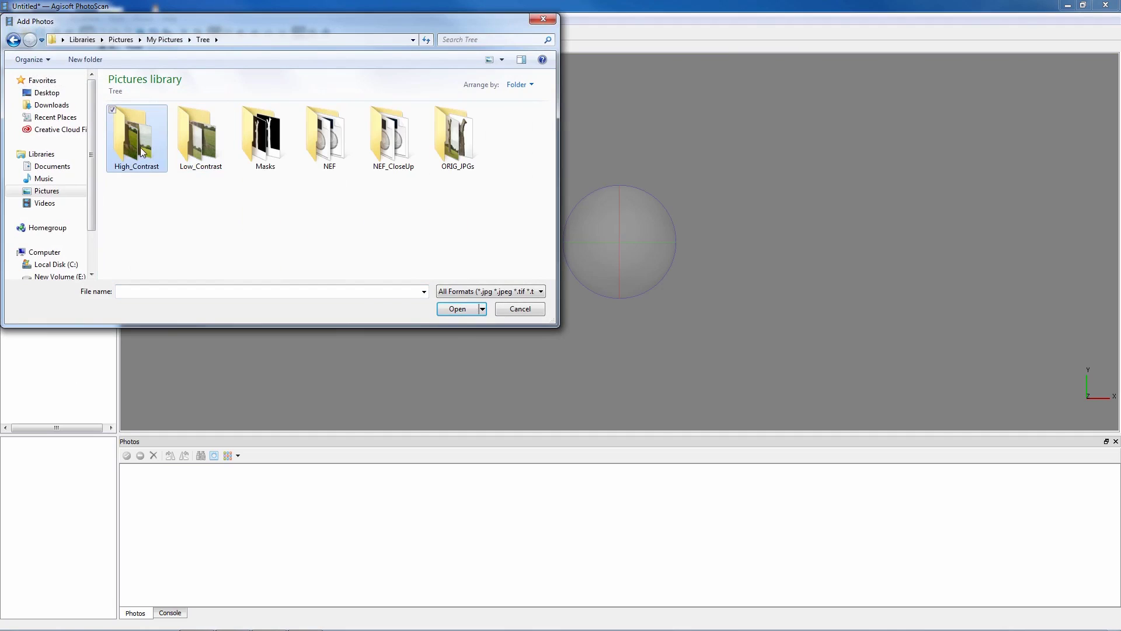
{"action": "double_click", "coordinate": [143, 152]}
{"action": "left_click", "coordinate": [143, 137]}
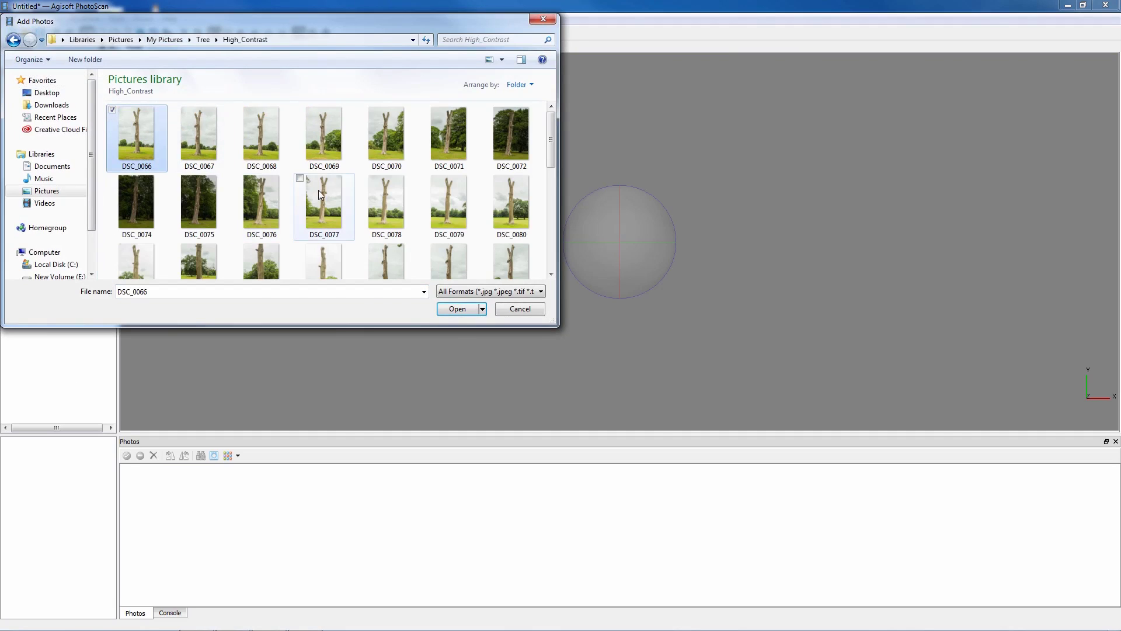
{"action": "key", "text": "ctrl+a"}
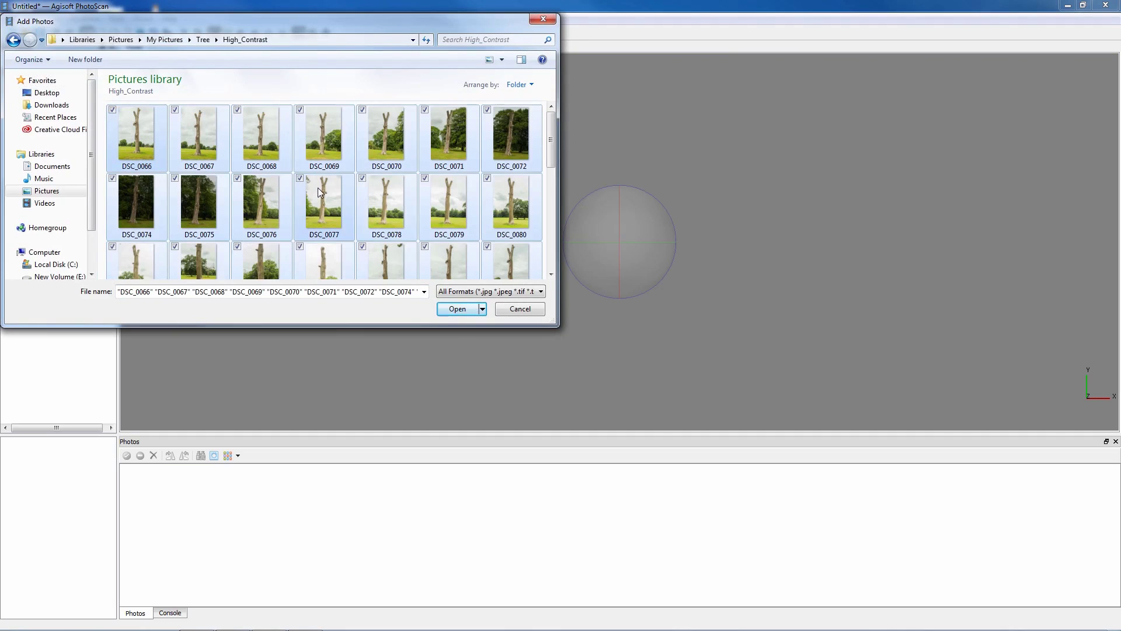
{"action": "left_click", "coordinate": [457, 309]}
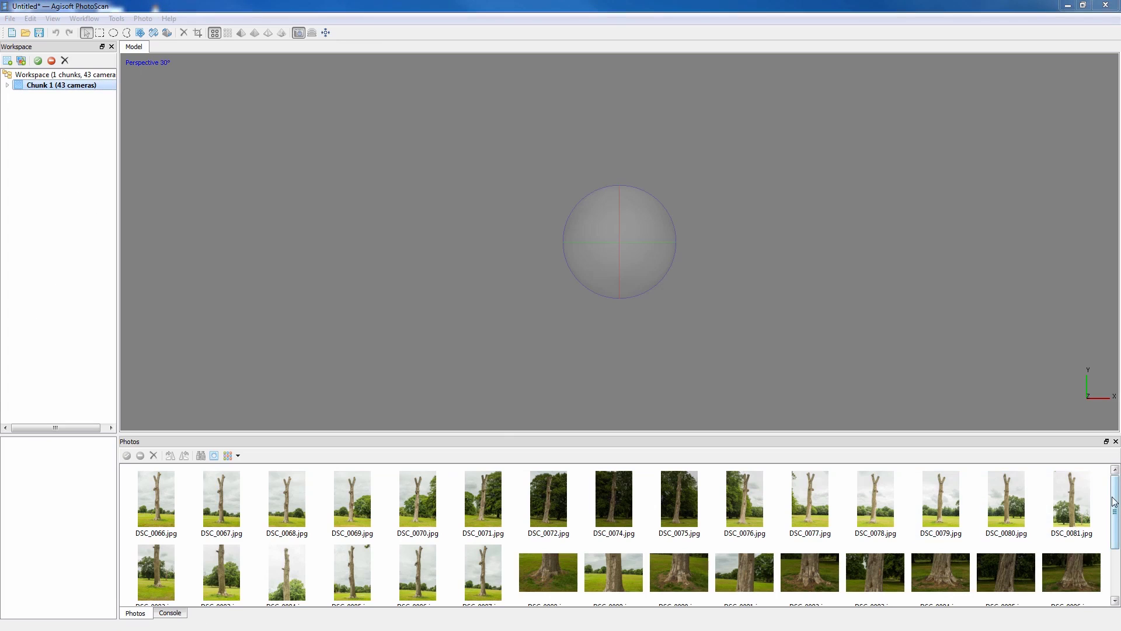
Align the photos at High accuracy with 40000 key points and 1000 tie points
{"action": "mouse_move", "coordinate": [1115, 504]}
{"action": "left_mouse_down"}
{"action": "mouse_move", "coordinate": [1115, 523]}
{"action": "mouse_move", "coordinate": [1115, 505]}
{"action": "left_mouse_up"}
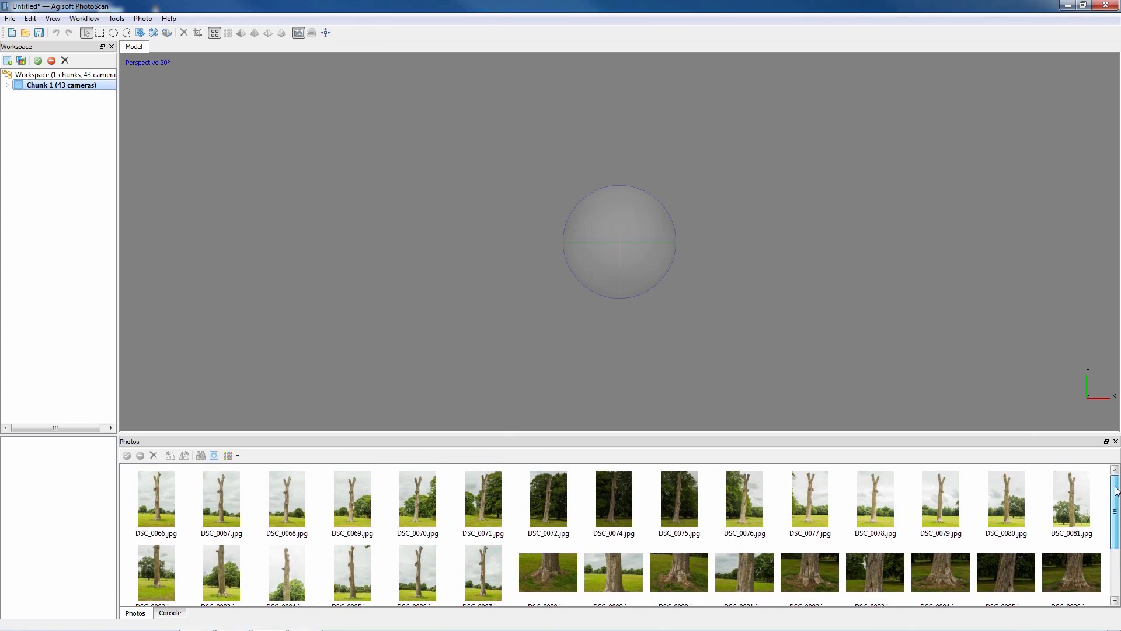
{"action": "left_click", "coordinate": [77, 20]}
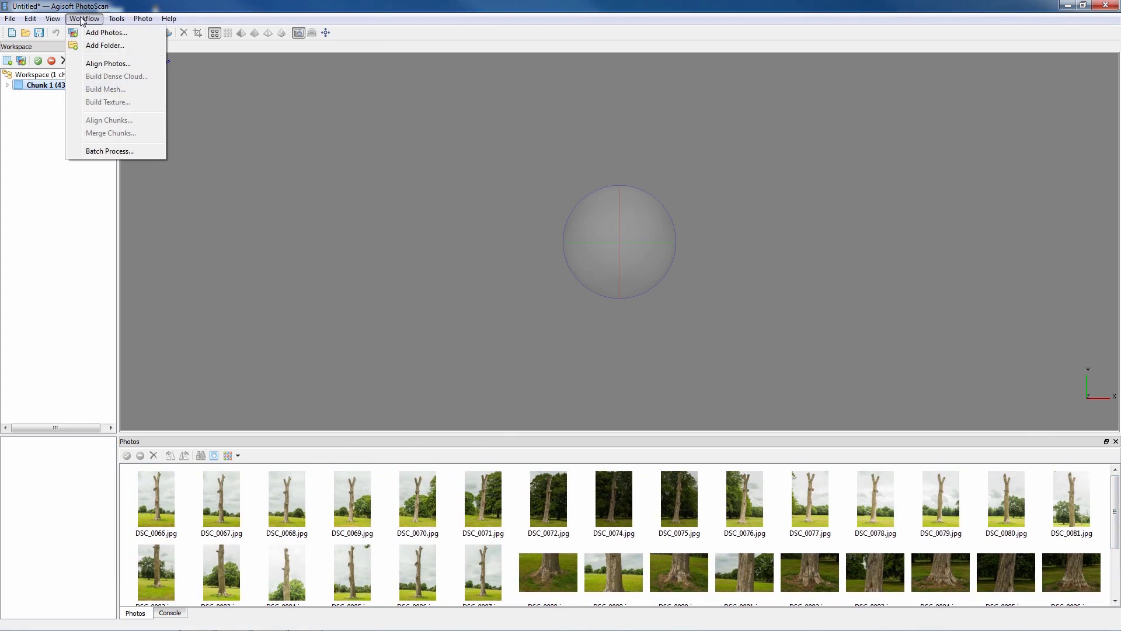
{"action": "left_click", "coordinate": [105, 64]}
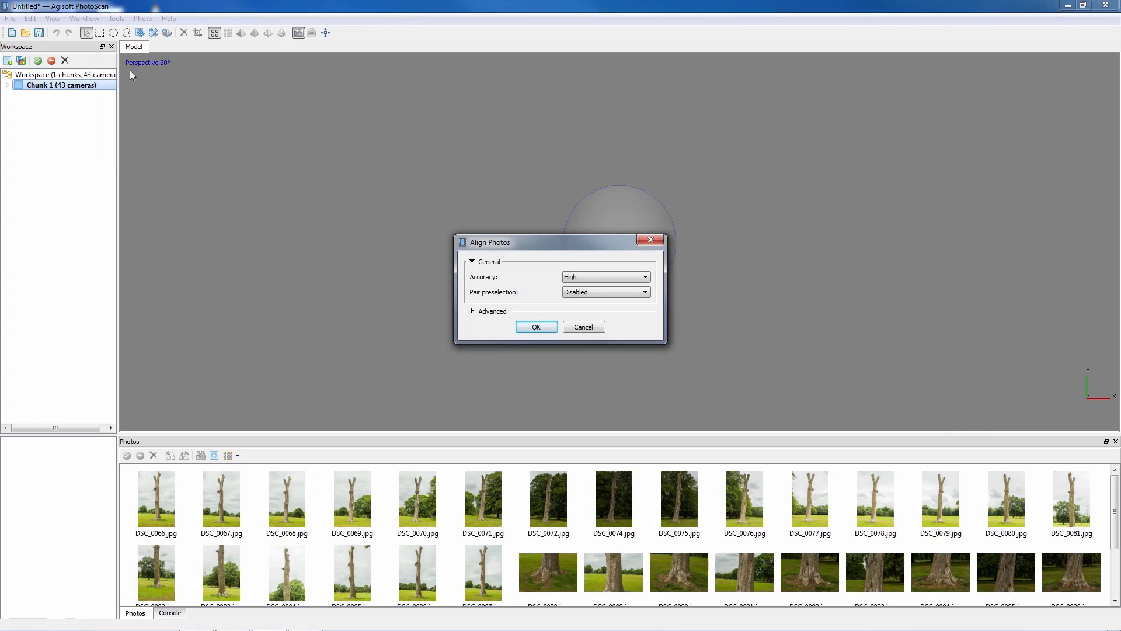
{"action": "left_click", "coordinate": [471, 312]}
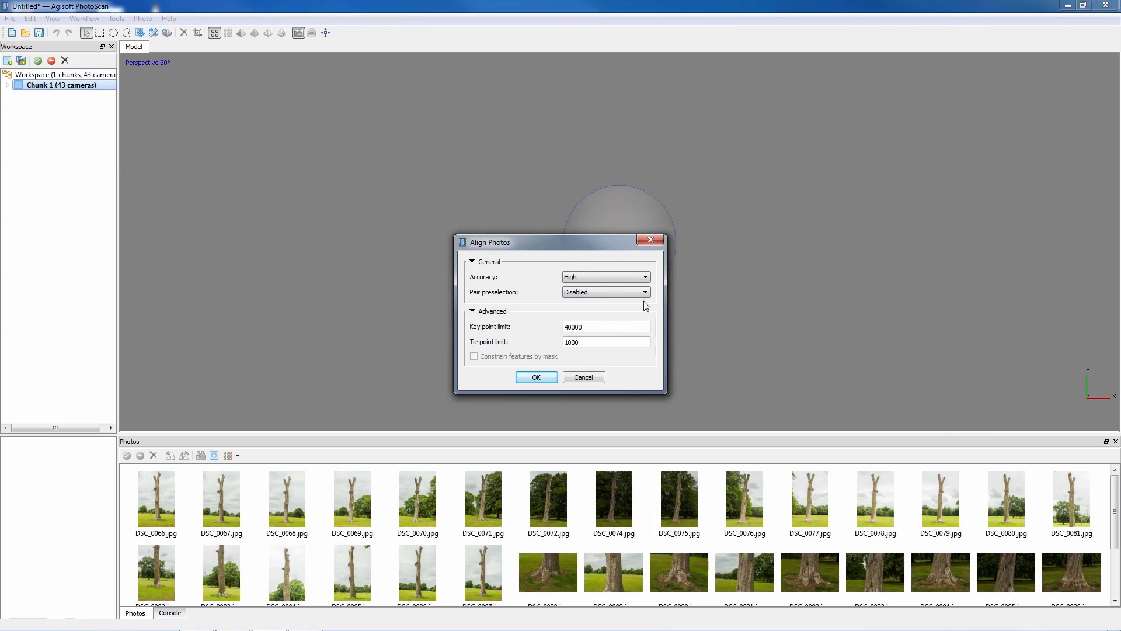
{"action": "left_click", "coordinate": [624, 278]}
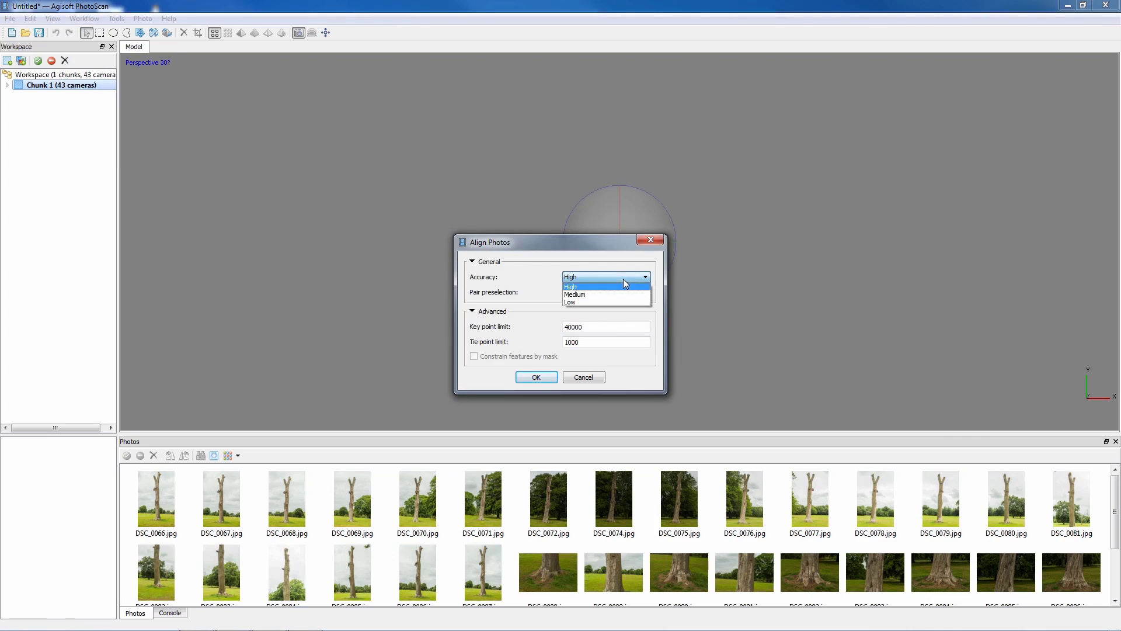
{"action": "left_click", "coordinate": [591, 287]}
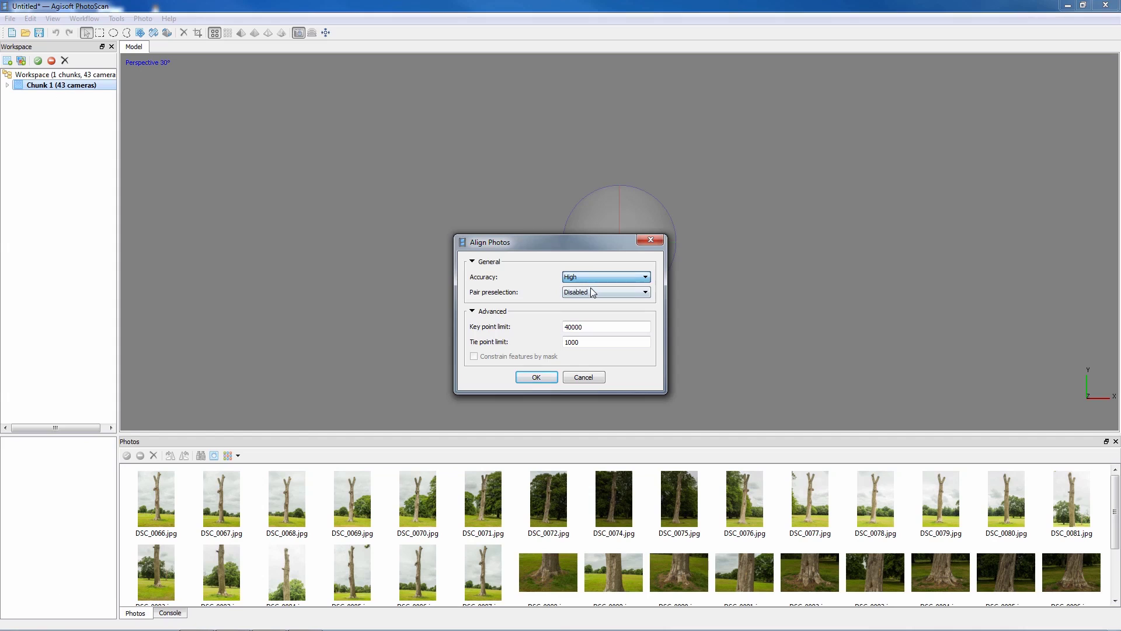
{"action": "left_click_drag", "start_coordinate": [591, 242], "coordinate": [422, 137]}
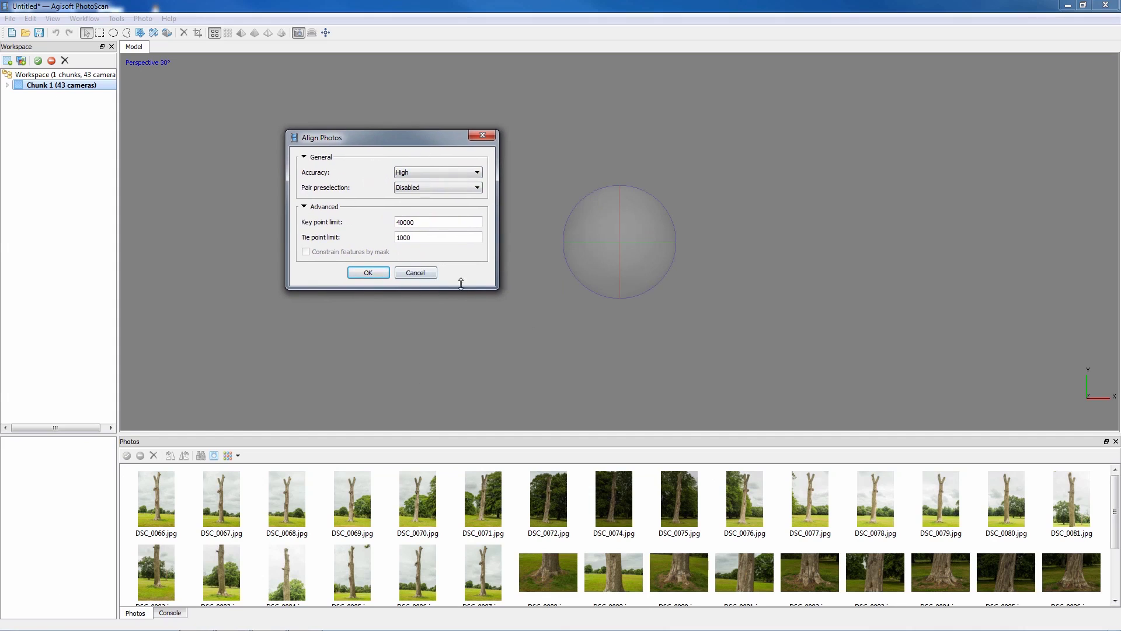
{"action": "left_click", "coordinate": [376, 273]}
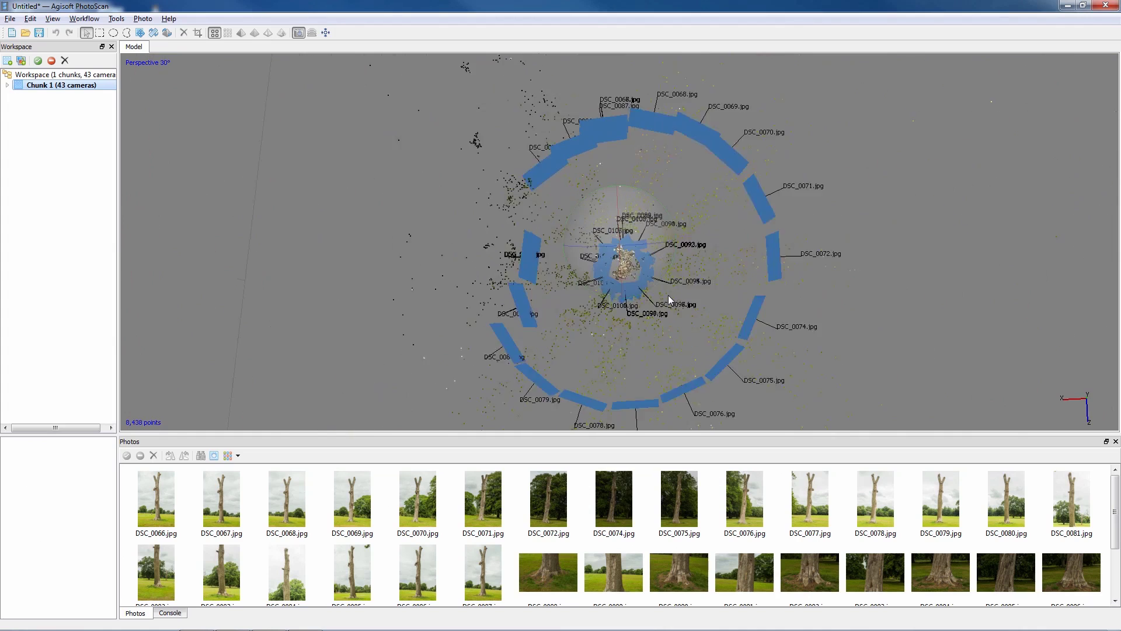
{"action": "scroll", "coordinate": [668, 295], "scroll_direction": "up", "scroll_amount": 2}
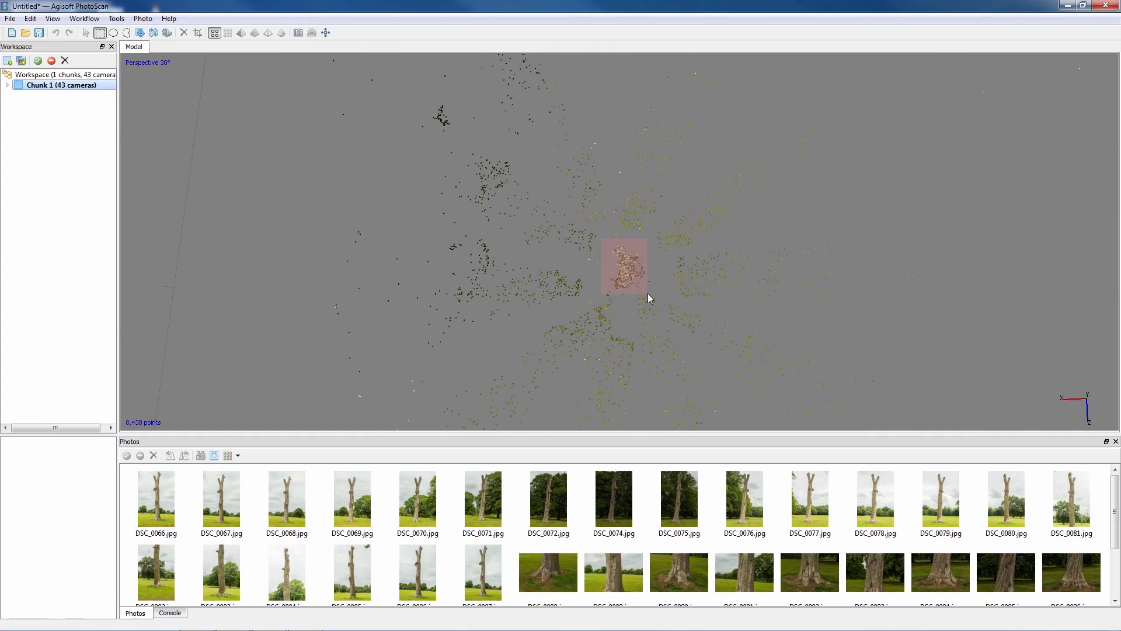
Crop the sparse cloud down to the selected tree points
{"action": "left_click_drag", "start_coordinate": [652, 293], "coordinate": [652, 294]}
{"action": "scroll", "coordinate": [651, 292], "scroll_direction": "up", "scroll_amount": 3}
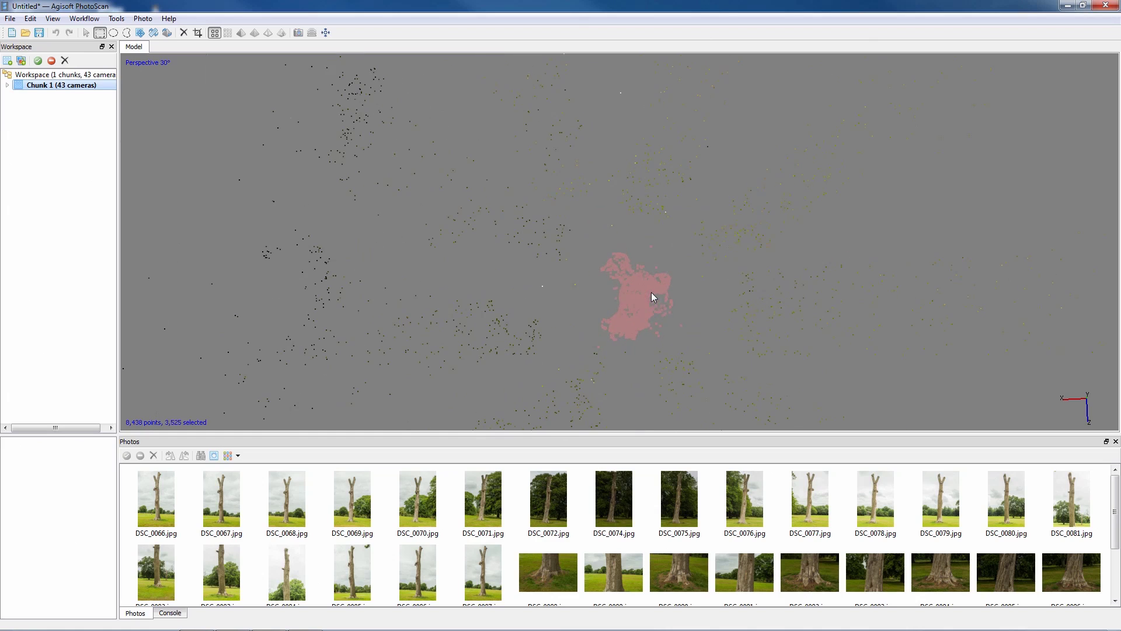
{"action": "left_click", "coordinate": [198, 34]}
{"action": "scroll", "coordinate": [611, 290], "scroll_direction": "down", "scroll_amount": 2}
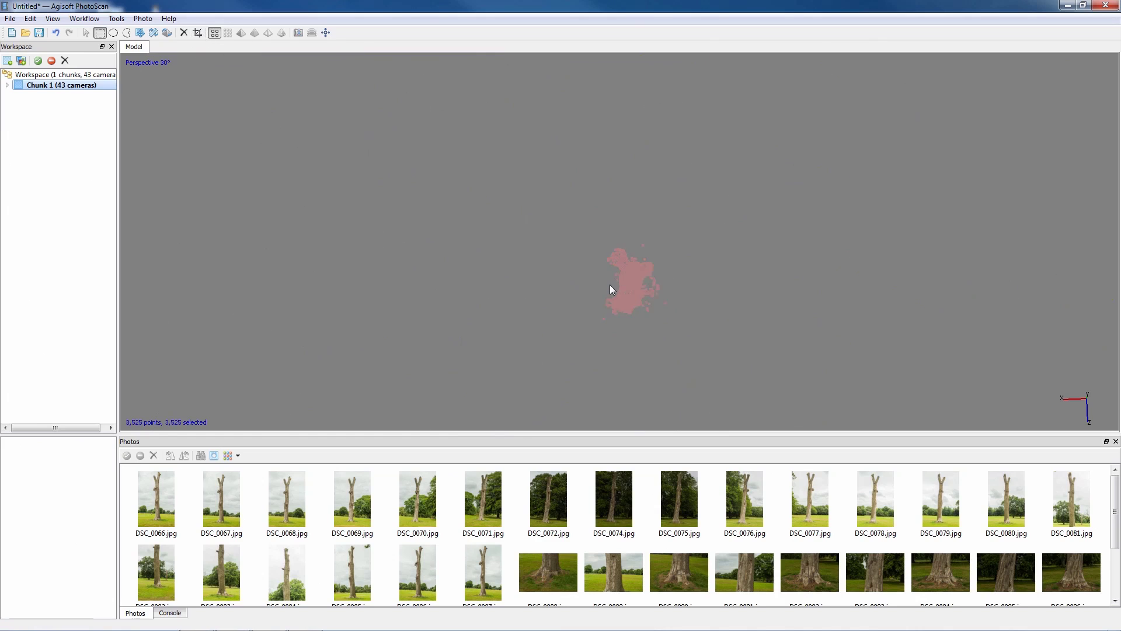
Fit the reconstruction region box around the tree cloud, then return to navigation
{"action": "left_click", "coordinate": [86, 33]}
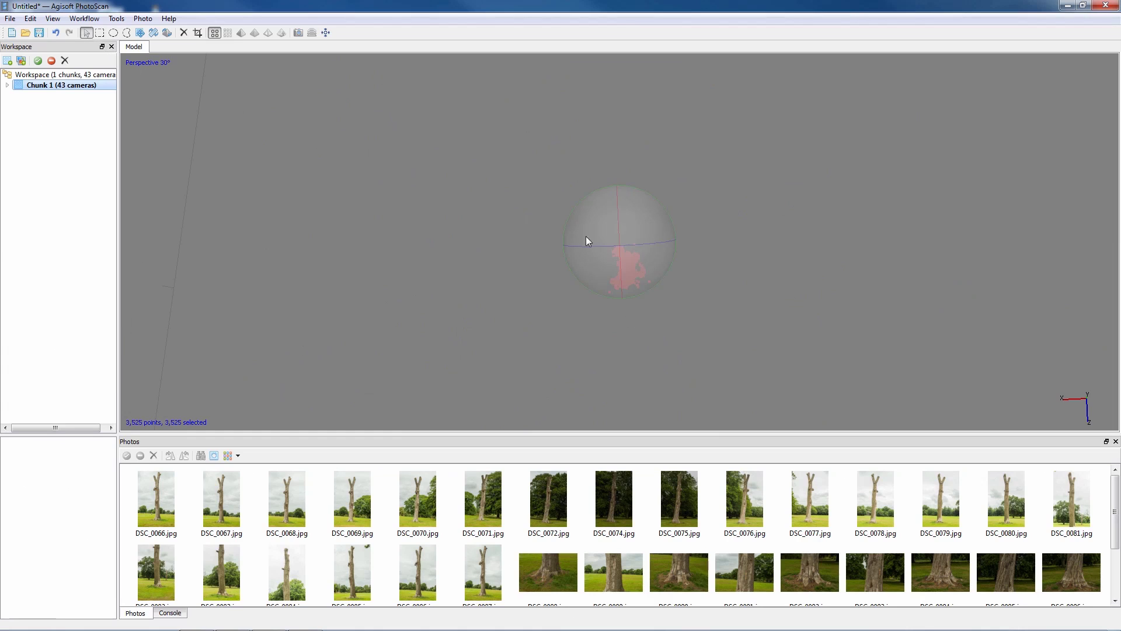
{"action": "left_click_drag", "start_coordinate": [640, 299], "coordinate": [631, 231]}
{"action": "scroll", "coordinate": [639, 250], "scroll_direction": "up", "scroll_amount": 2}
{"action": "scroll", "coordinate": [641, 260], "scroll_direction": "down", "scroll_amount": 5}
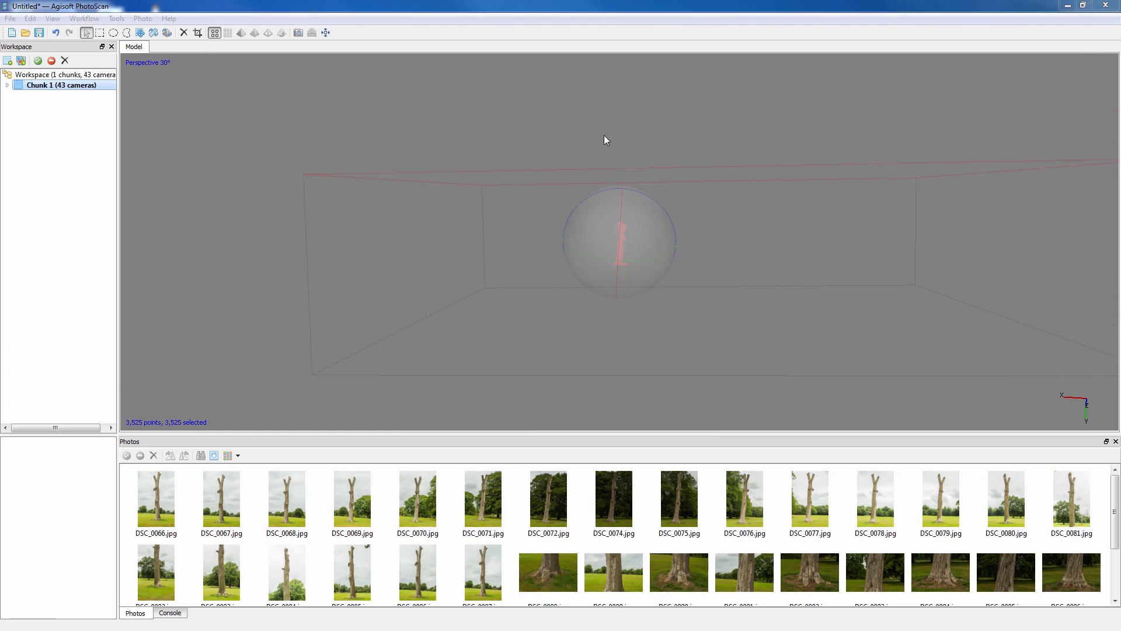
{"action": "mouse_move", "coordinate": [681, 209]}
{"action": "left_mouse_down"}
{"action": "mouse_move", "coordinate": [675, 220]}
{"action": "mouse_move", "coordinate": [675, 202]}
{"action": "left_mouse_up"}
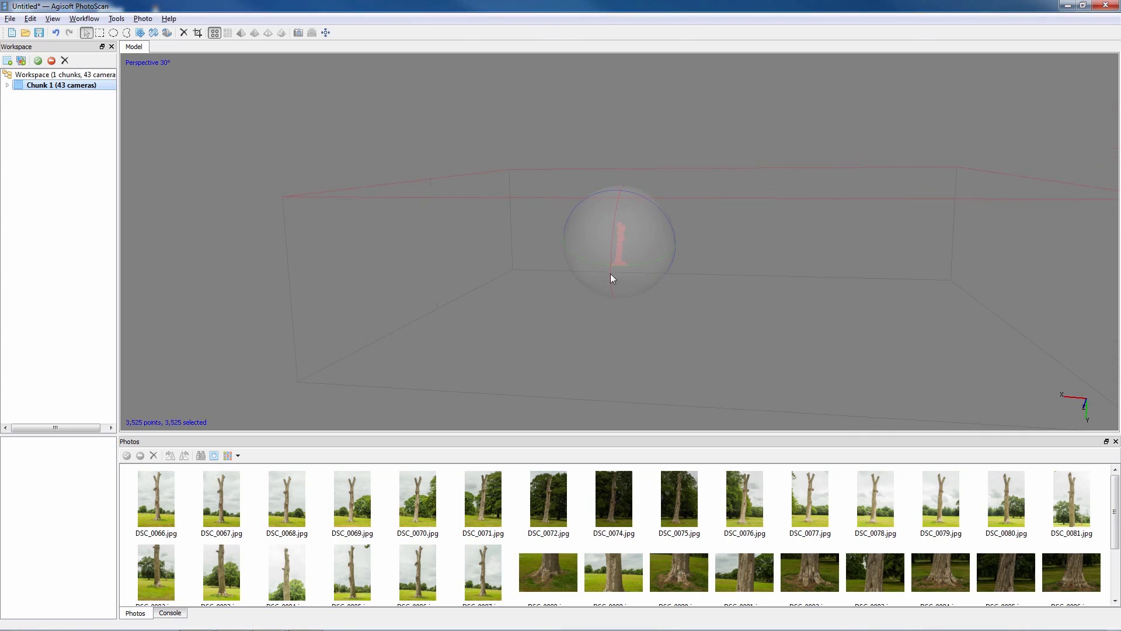
{"action": "left_click_drag", "start_coordinate": [745, 292], "coordinate": [629, 239]}
{"action": "left_click", "coordinate": [140, 33]}
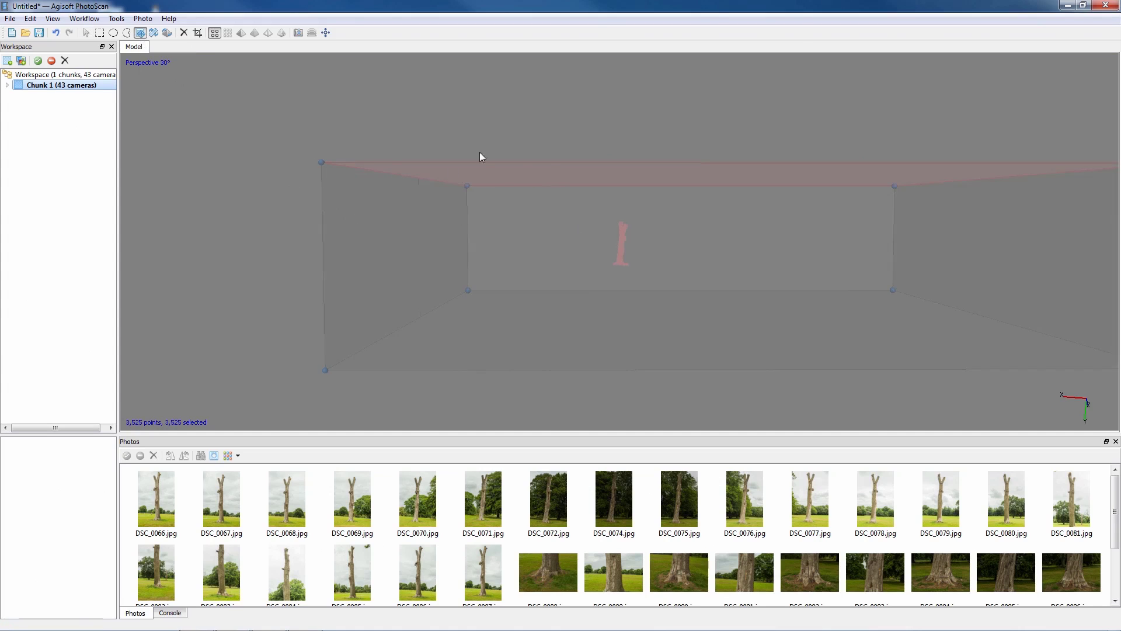
{"action": "left_click_drag", "start_coordinate": [600, 200], "coordinate": [532, 215]}
{"action": "left_click_drag", "start_coordinate": [581, 285], "coordinate": [595, 229]}
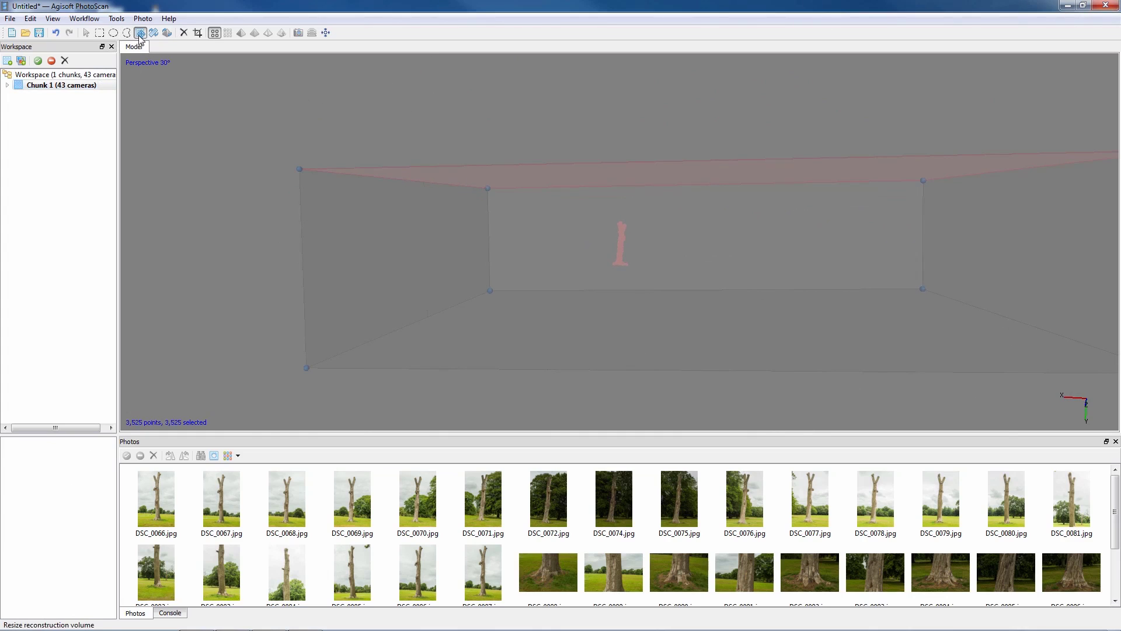
{"action": "left_click", "coordinate": [86, 33]}
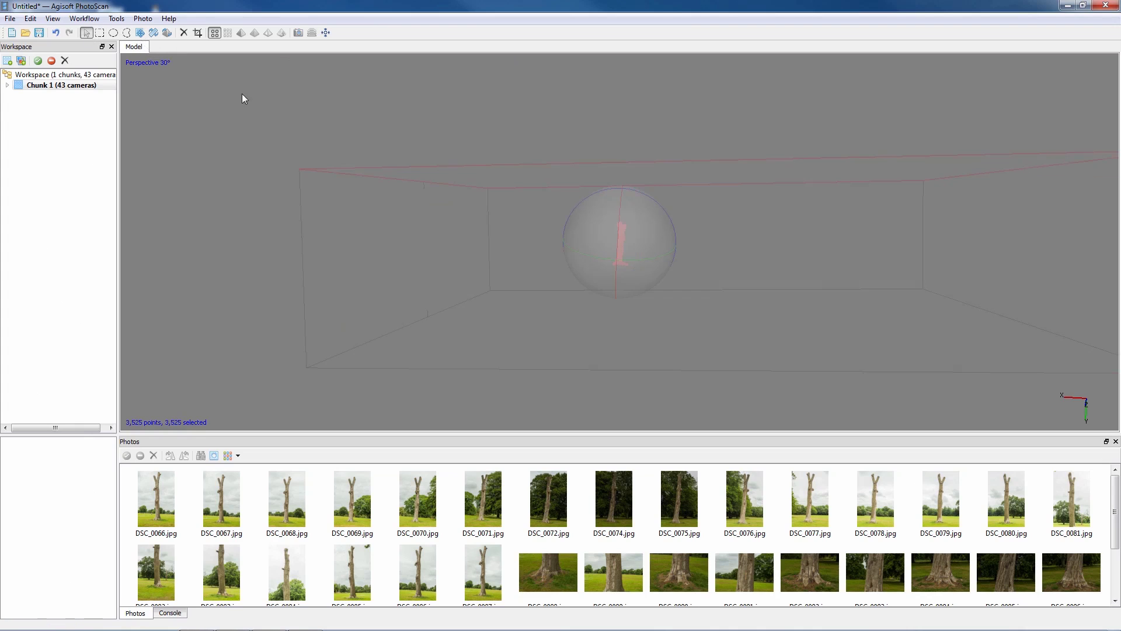
Deselect all points of the 3,525-point sparse tree cloud
{"action": "left_click_drag", "start_coordinate": [702, 272], "coordinate": [688, 232]}
{"action": "scroll", "coordinate": [616, 268], "scroll_direction": "up", "scroll_amount": 6}
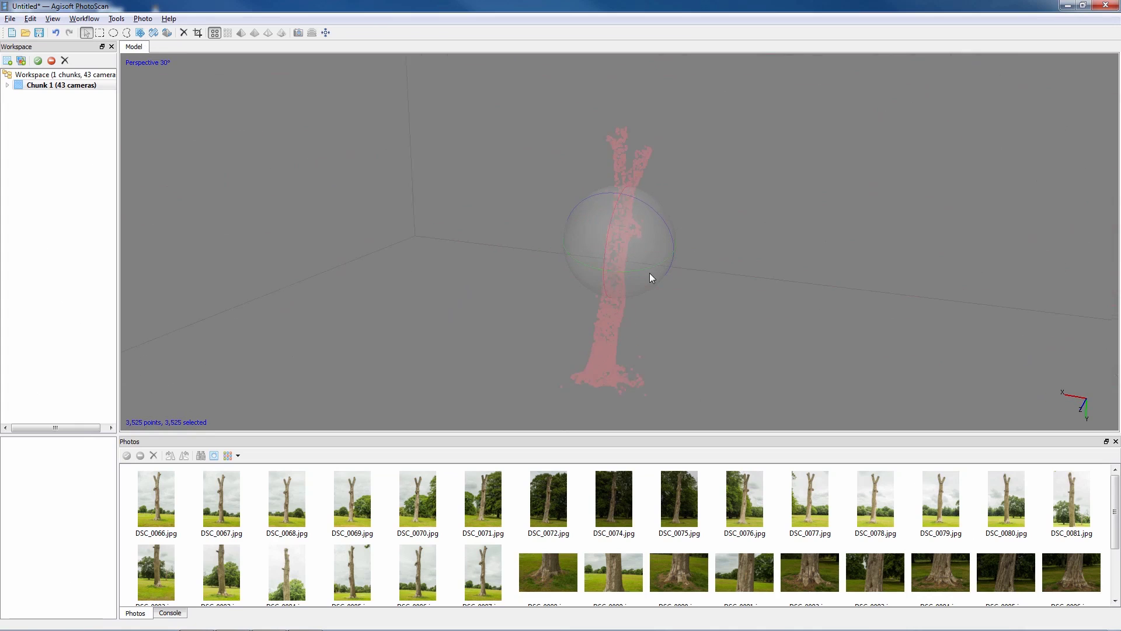
{"action": "left_click_drag", "start_coordinate": [629, 235], "coordinate": [577, 206]}
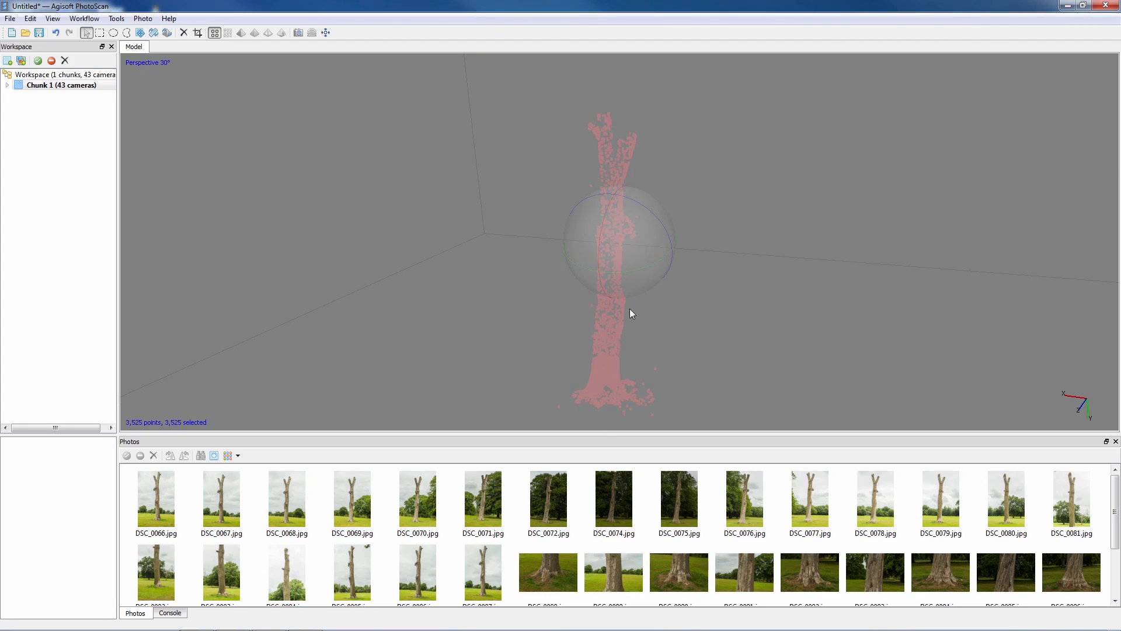
{"action": "left_click", "coordinate": [100, 33]}
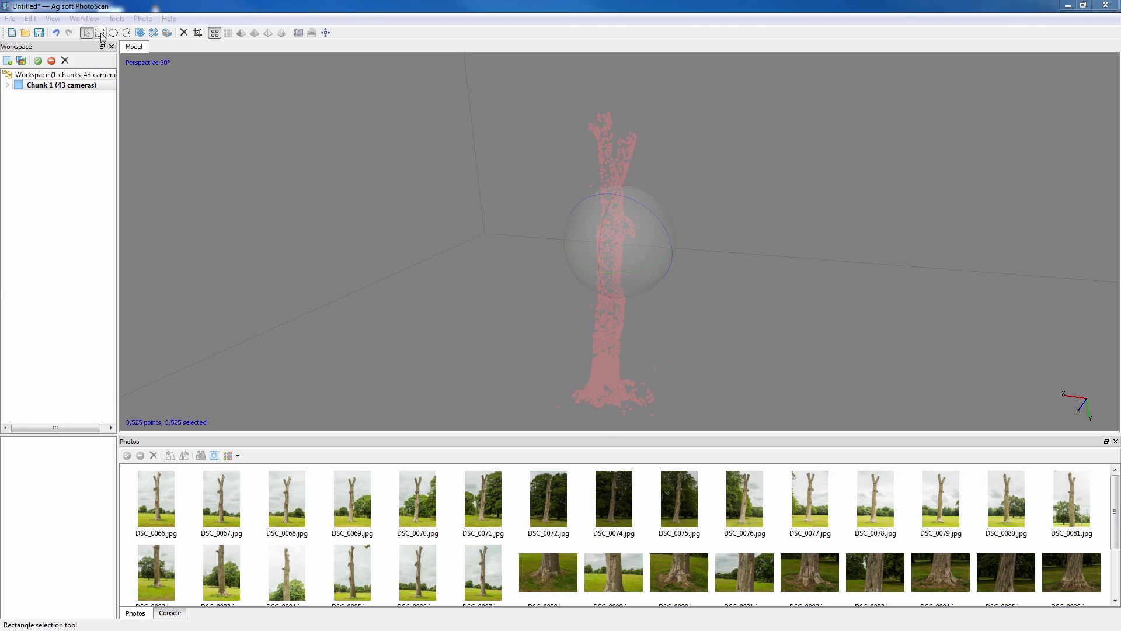
{"action": "left_click", "coordinate": [535, 247]}
{"action": "scroll", "coordinate": [604, 270], "scroll_direction": "up", "scroll_amount": 2}
{"action": "scroll", "coordinate": [604, 270], "scroll_direction": "up", "scroll_amount": 2}
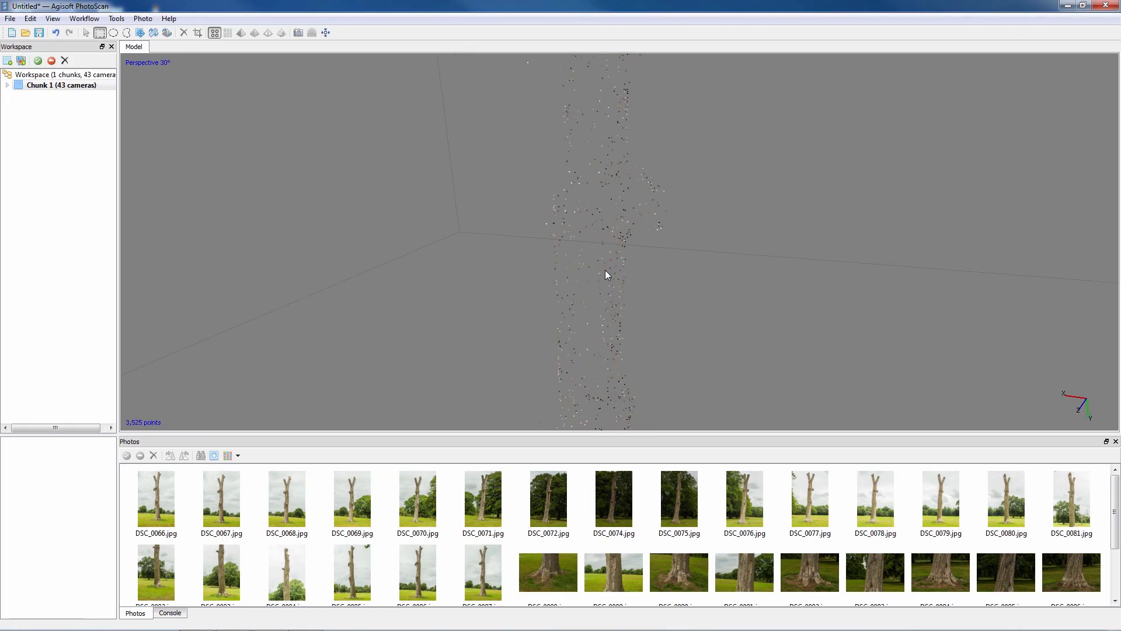
{"action": "scroll", "coordinate": [606, 264], "scroll_direction": "down", "scroll_amount": 4}
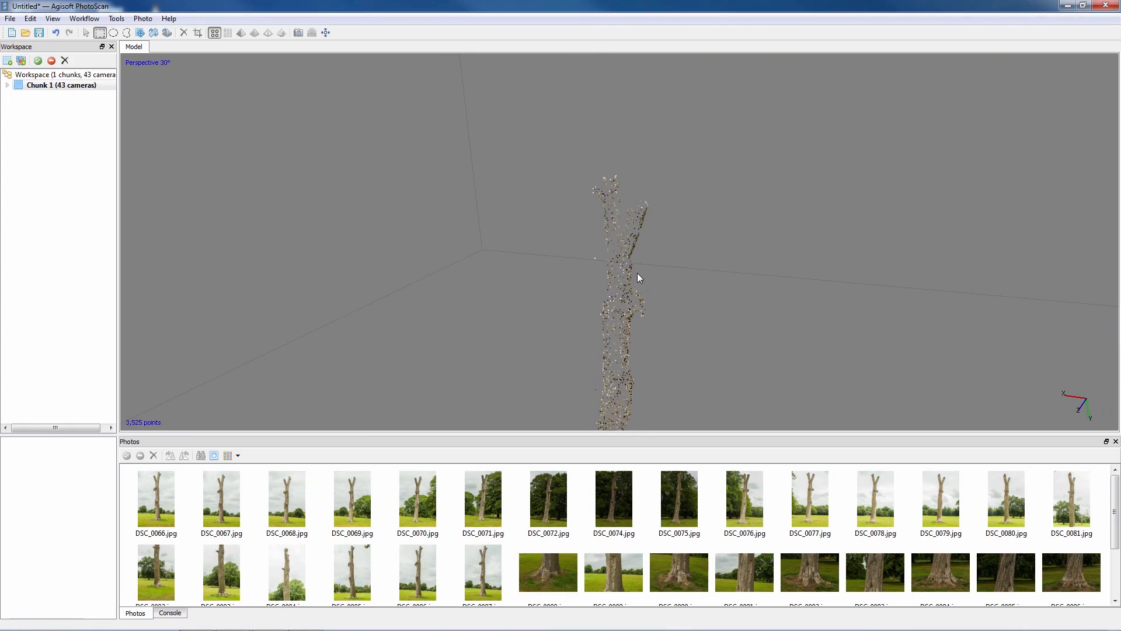
Orbit the view so the tree stands upright with its base visible
{"action": "left_click", "coordinate": [86, 32]}
{"action": "mouse_move", "coordinate": [615, 253]}
{"action": "left_mouse_down"}
{"action": "mouse_move", "coordinate": [667, 241]}
{"action": "mouse_move", "coordinate": [670, 275]}
{"action": "mouse_move", "coordinate": [631, 276]}
{"action": "mouse_move", "coordinate": [666, 246]}
{"action": "mouse_move", "coordinate": [726, 235]}
{"action": "mouse_move", "coordinate": [716, 253]}
{"action": "mouse_move", "coordinate": [720, 228]}
{"action": "mouse_move", "coordinate": [732, 250]}
{"action": "mouse_move", "coordinate": [763, 261]}
{"action": "mouse_move", "coordinate": [588, 262]}
{"action": "mouse_move", "coordinate": [613, 233]}
{"action": "mouse_move", "coordinate": [733, 240]}
{"action": "mouse_move", "coordinate": [713, 218]}
{"action": "mouse_move", "coordinate": [644, 241]}
{"action": "mouse_move", "coordinate": [595, 230]}
{"action": "mouse_move", "coordinate": [669, 262]}
{"action": "mouse_move", "coordinate": [611, 276]}
{"action": "mouse_move", "coordinate": [652, 273]}
{"action": "mouse_move", "coordinate": [668, 243]}
{"action": "mouse_move", "coordinate": [636, 245]}
{"action": "mouse_move", "coordinate": [608, 222]}
{"action": "mouse_move", "coordinate": [754, 274]}
{"action": "mouse_move", "coordinate": [749, 302]}
{"action": "mouse_move", "coordinate": [615, 241]}
{"action": "mouse_move", "coordinate": [703, 265]}
{"action": "mouse_move", "coordinate": [772, 262]}
{"action": "mouse_move", "coordinate": [590, 248]}
{"action": "mouse_move", "coordinate": [632, 256]}
{"action": "left_mouse_up"}
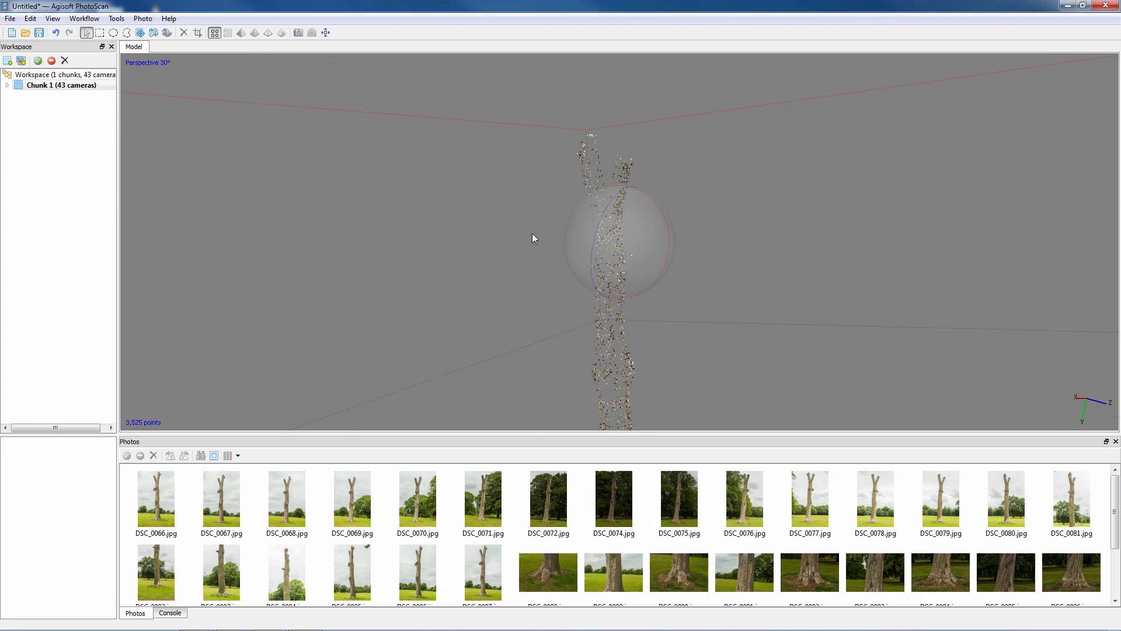
{"action": "left_click_drag", "start_coordinate": [705, 320], "coordinate": [698, 251]}
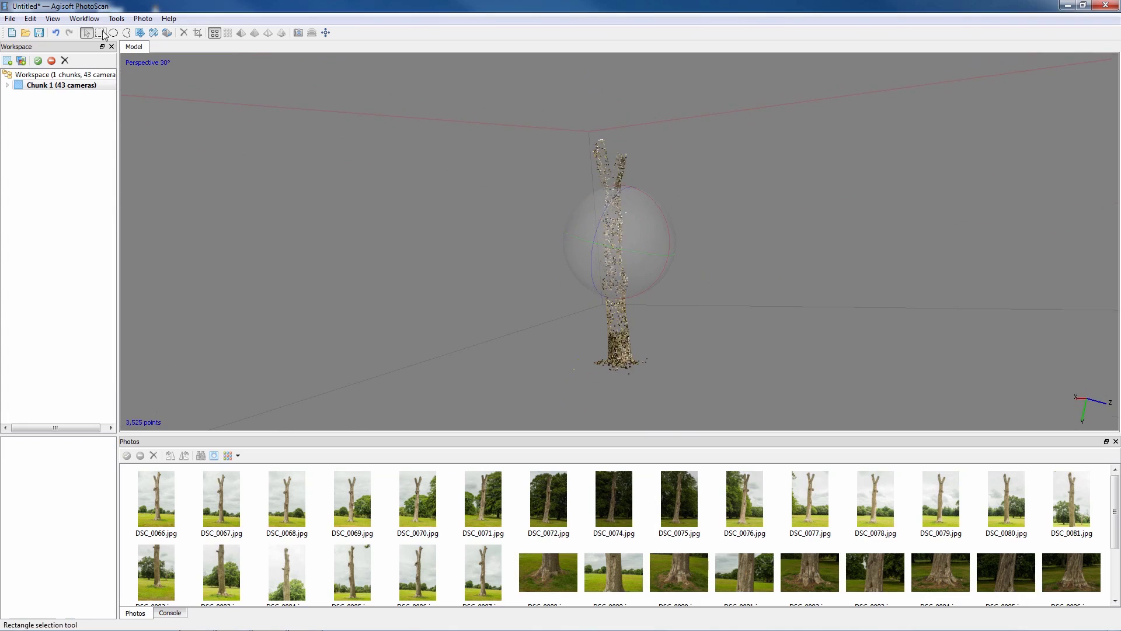
Build a dense cloud at Medium quality with Aggressive depth filtering
{"action": "left_click", "coordinate": [91, 20]}
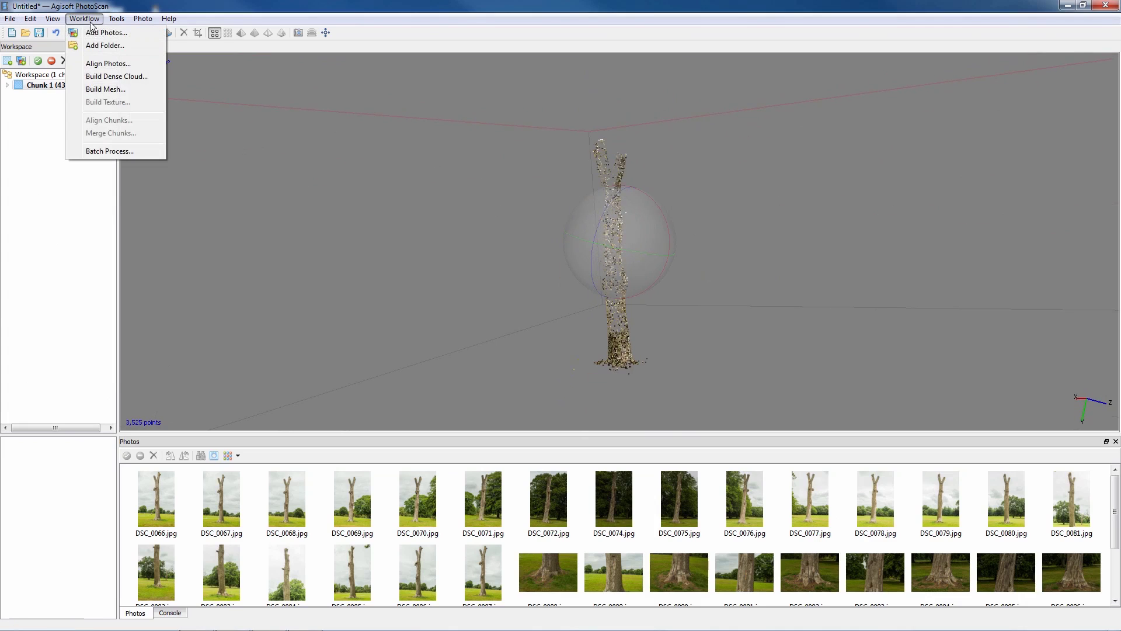
{"action": "left_click", "coordinate": [139, 78]}
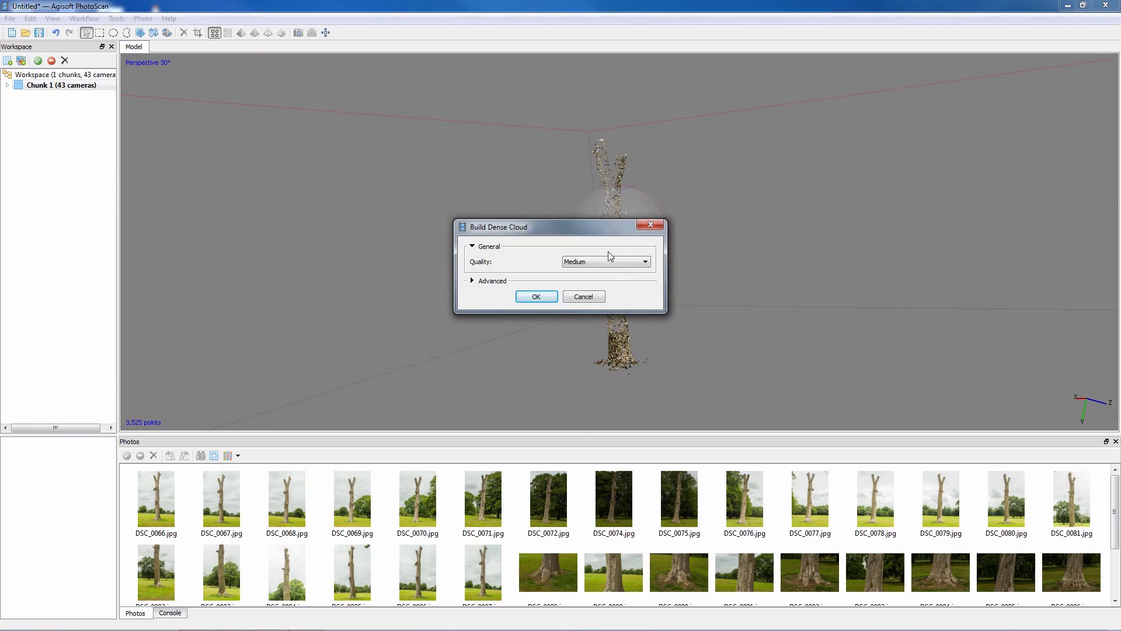
{"action": "left_click", "coordinate": [626, 261]}
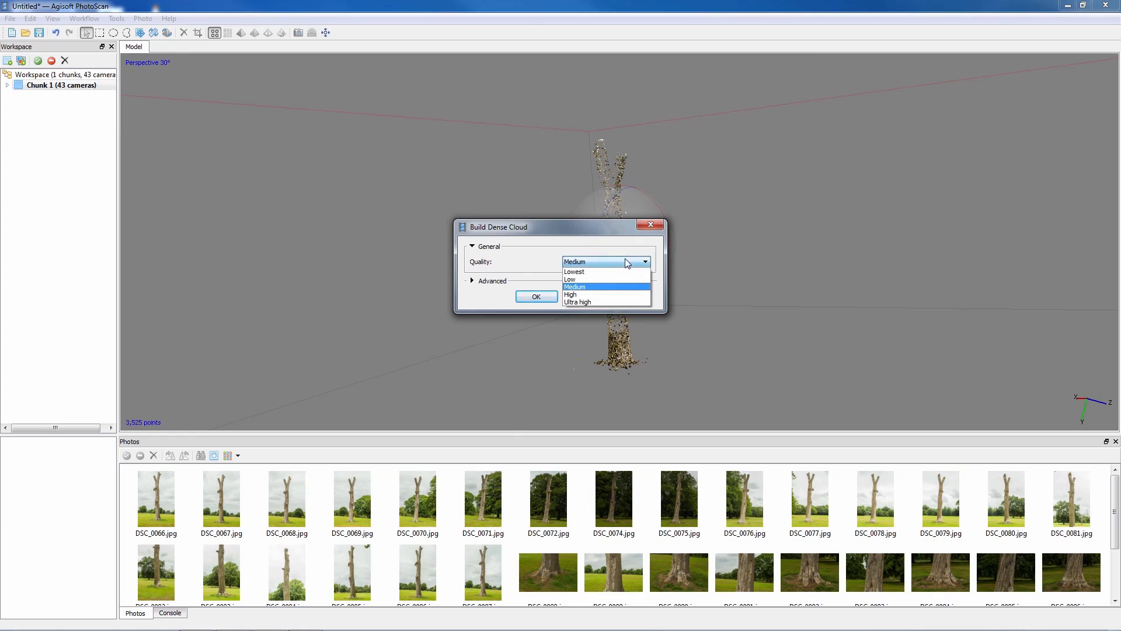
{"action": "left_click", "coordinate": [598, 287]}
{"action": "left_click_drag", "start_coordinate": [539, 230], "coordinate": [430, 167]}
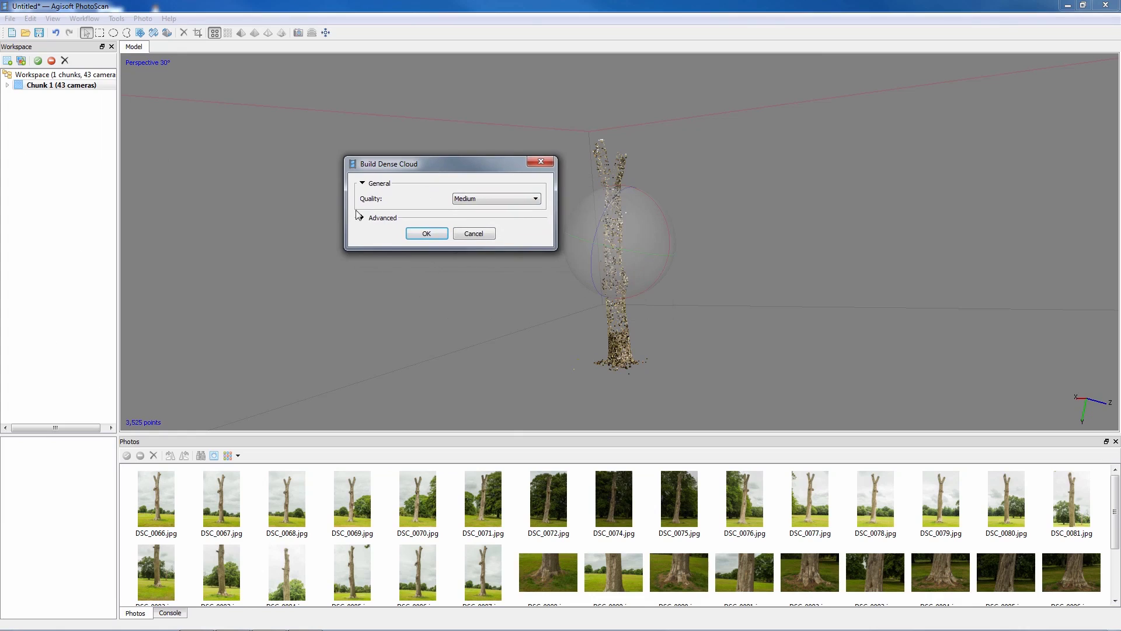
{"action": "left_click", "coordinate": [361, 218]}
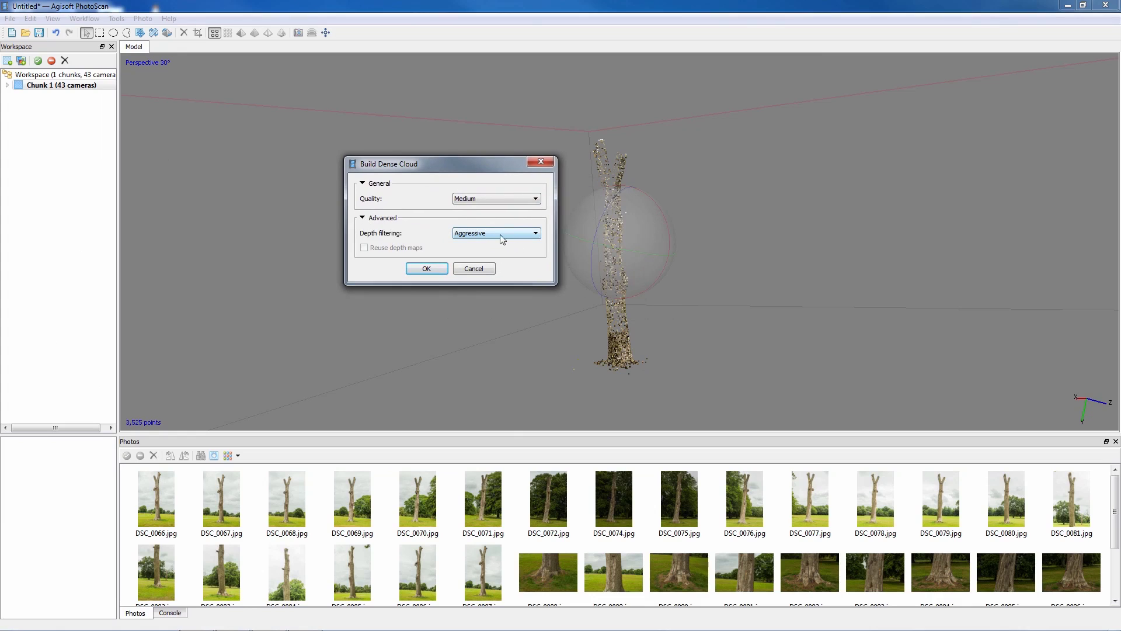
{"action": "left_click", "coordinate": [434, 267]}
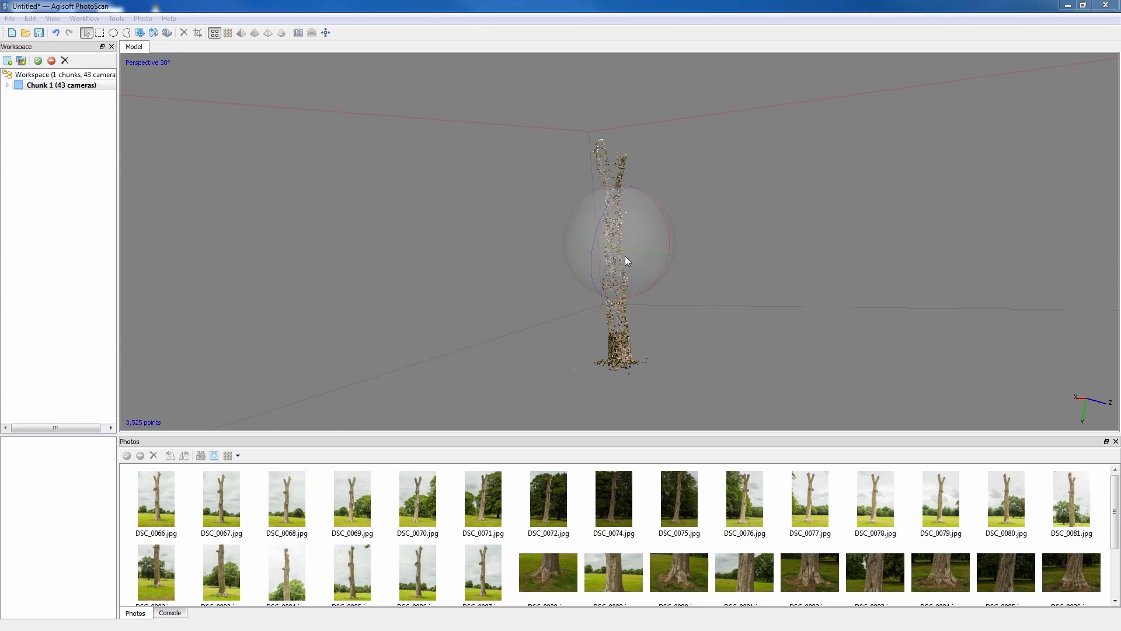
{"action": "mouse_move", "coordinate": [626, 260]}
{"action": "left_mouse_down"}
{"action": "mouse_move", "coordinate": [676, 260]}
{"action": "mouse_move", "coordinate": [626, 255]}
{"action": "mouse_move", "coordinate": [628, 267]}
{"action": "mouse_move", "coordinate": [637, 250]}
{"action": "left_mouse_up"}
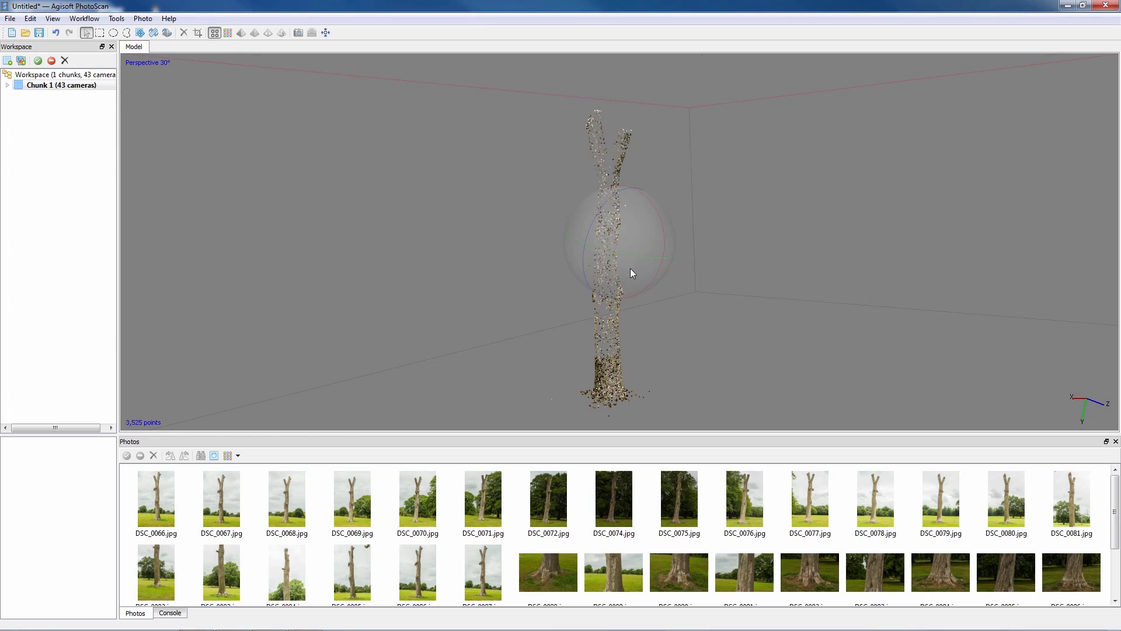
{"action": "left_click", "coordinate": [215, 34]}
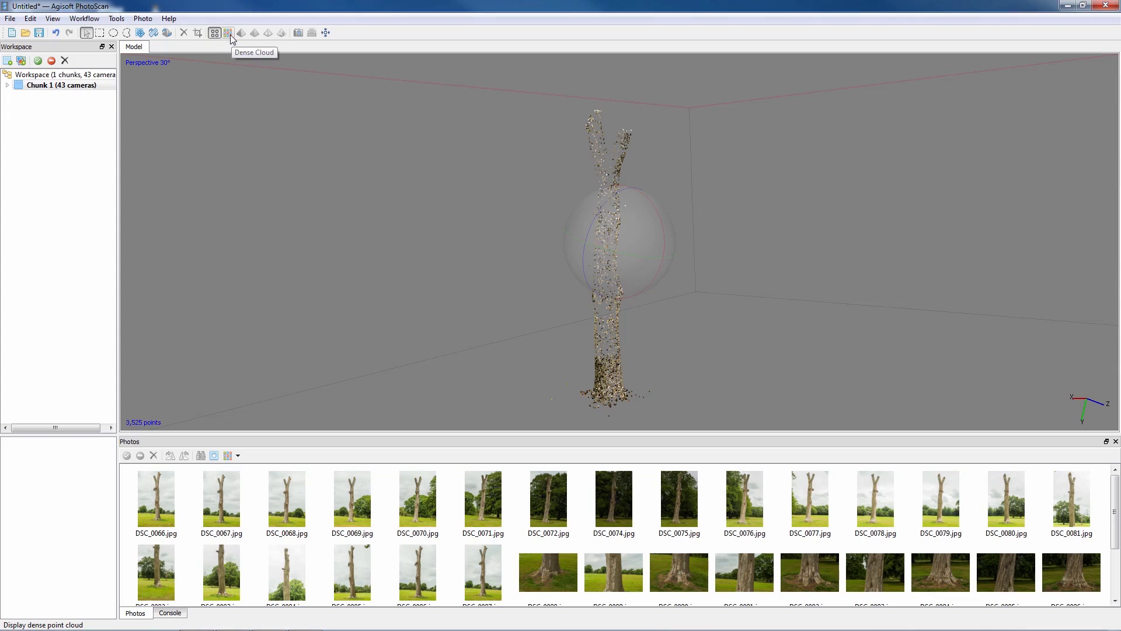
{"action": "left_click", "coordinate": [230, 34]}
{"action": "scroll", "coordinate": [610, 286], "scroll_direction": "up", "scroll_amount": 6}
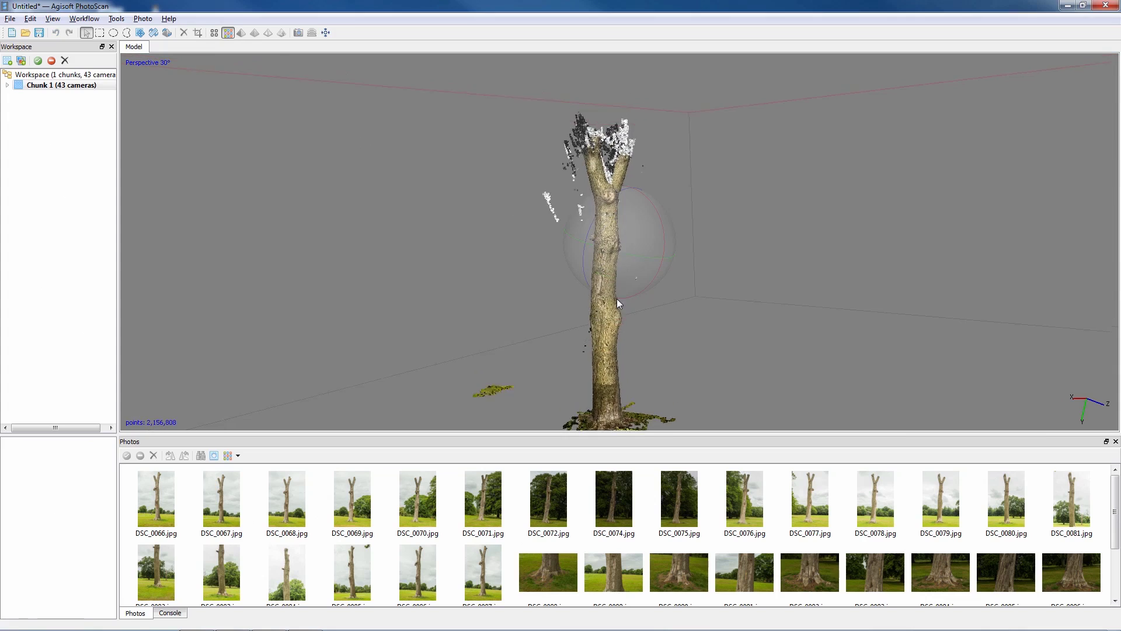
{"action": "scroll", "coordinate": [684, 192], "scroll_direction": "up", "scroll_amount": 4}
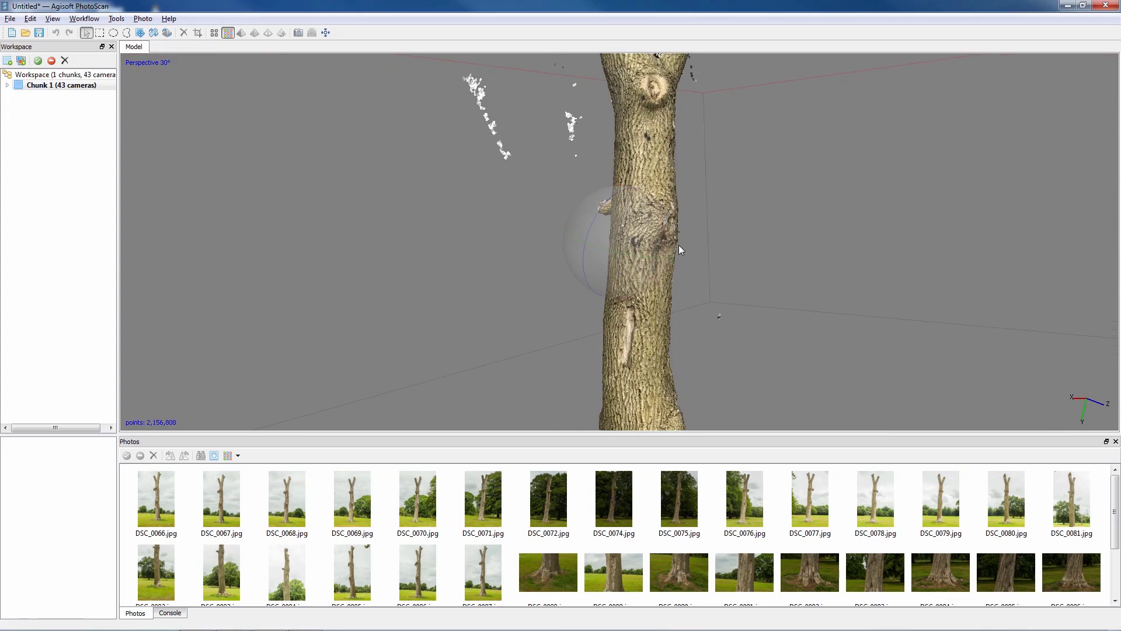
{"action": "left_click_drag", "start_coordinate": [690, 272], "coordinate": [617, 282]}
{"action": "scroll", "coordinate": [618, 280], "scroll_direction": "up", "scroll_amount": 5}
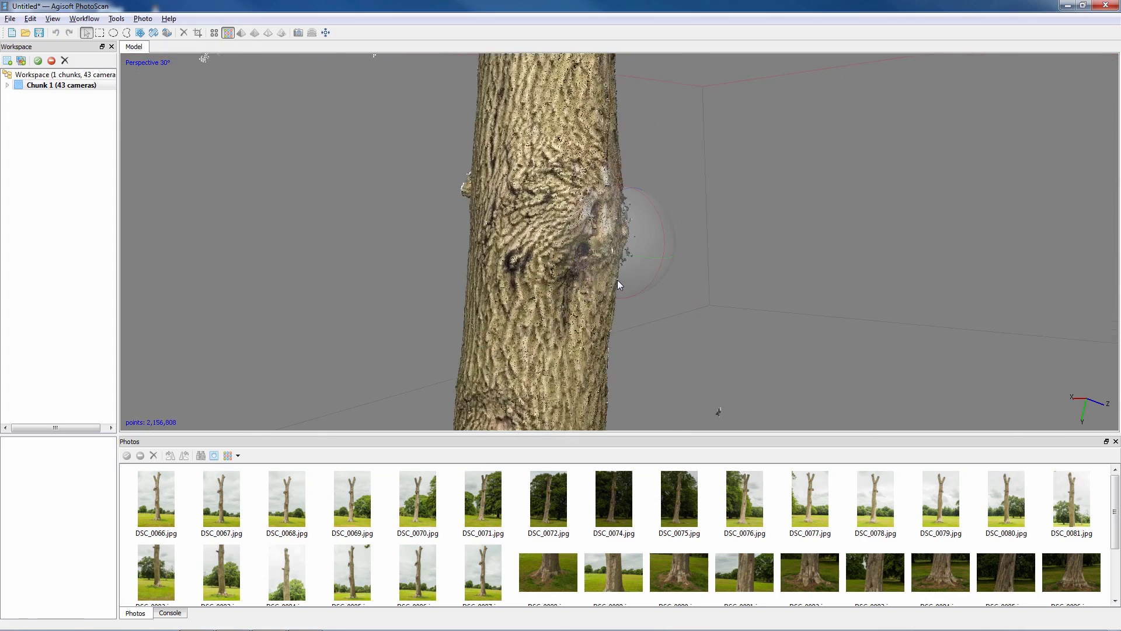
{"action": "scroll", "coordinate": [574, 276], "scroll_direction": "up", "scroll_amount": 8}
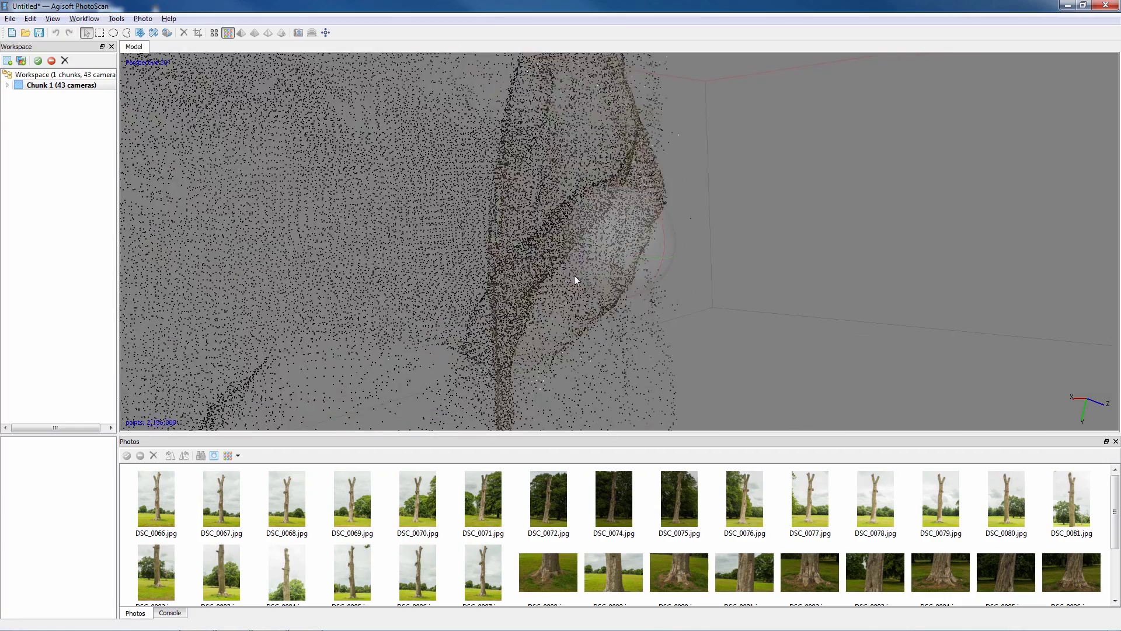
{"action": "scroll", "coordinate": [574, 276], "scroll_direction": "down", "scroll_amount": 8}
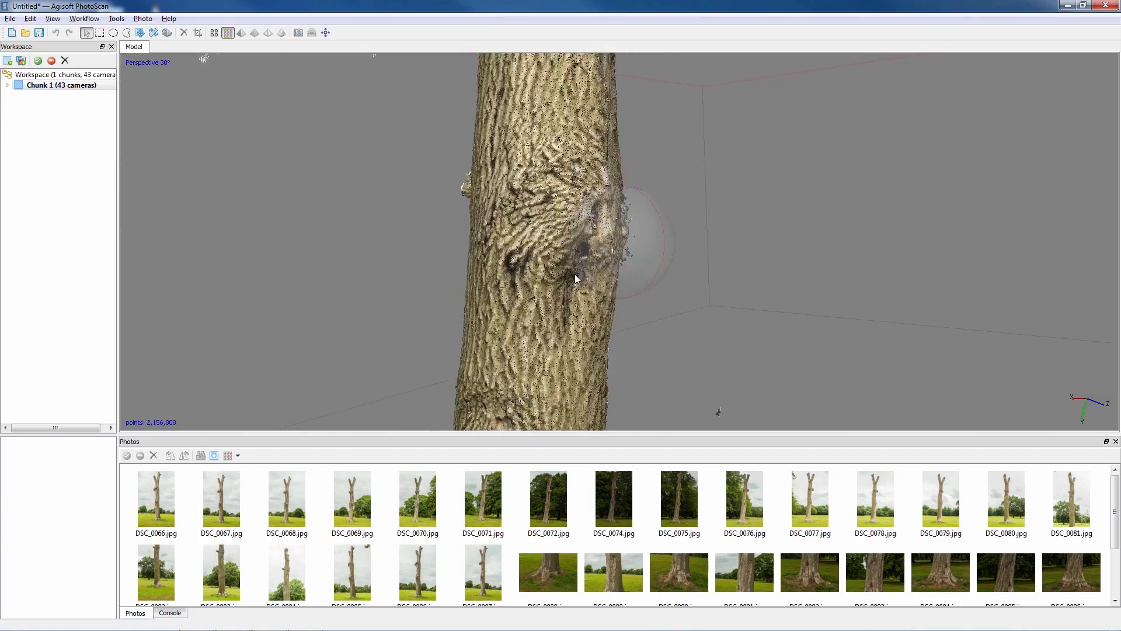
{"action": "left_click_drag", "start_coordinate": [576, 272], "coordinate": [578, 345]}
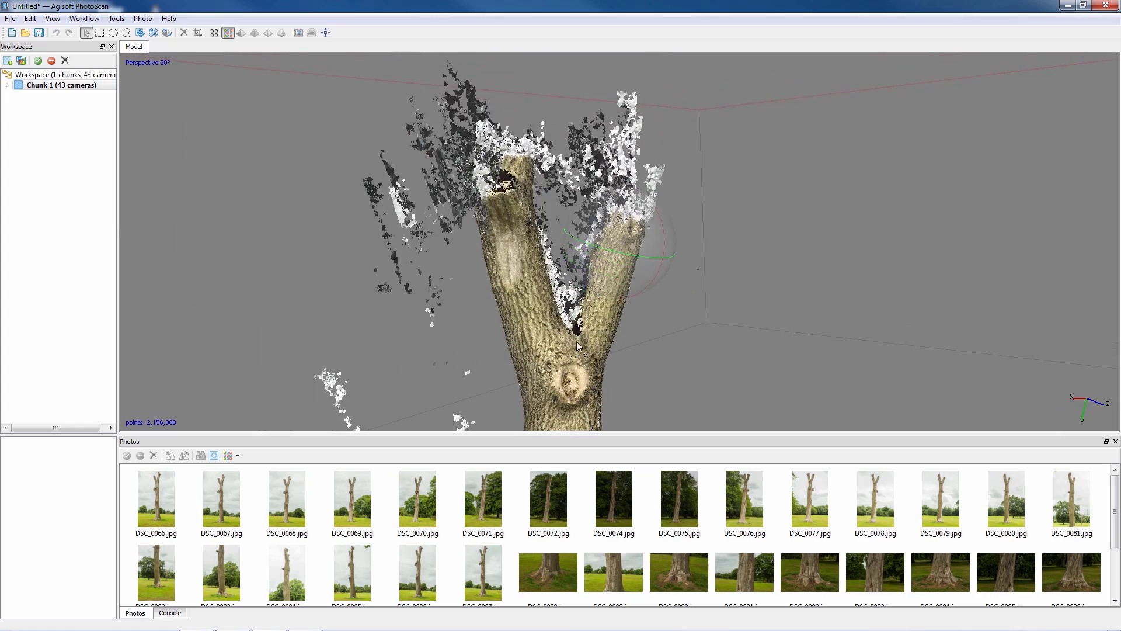
{"action": "left_click_drag", "start_coordinate": [560, 285], "coordinate": [548, 310]}
{"action": "left_click", "coordinate": [215, 33]}
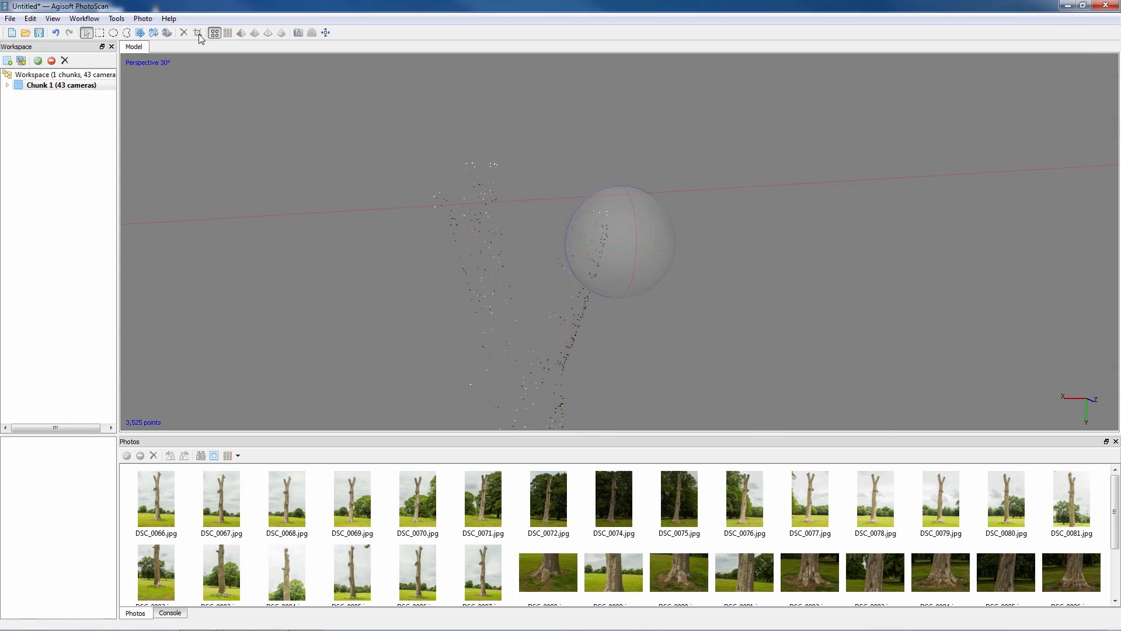
{"action": "left_click", "coordinate": [227, 33]}
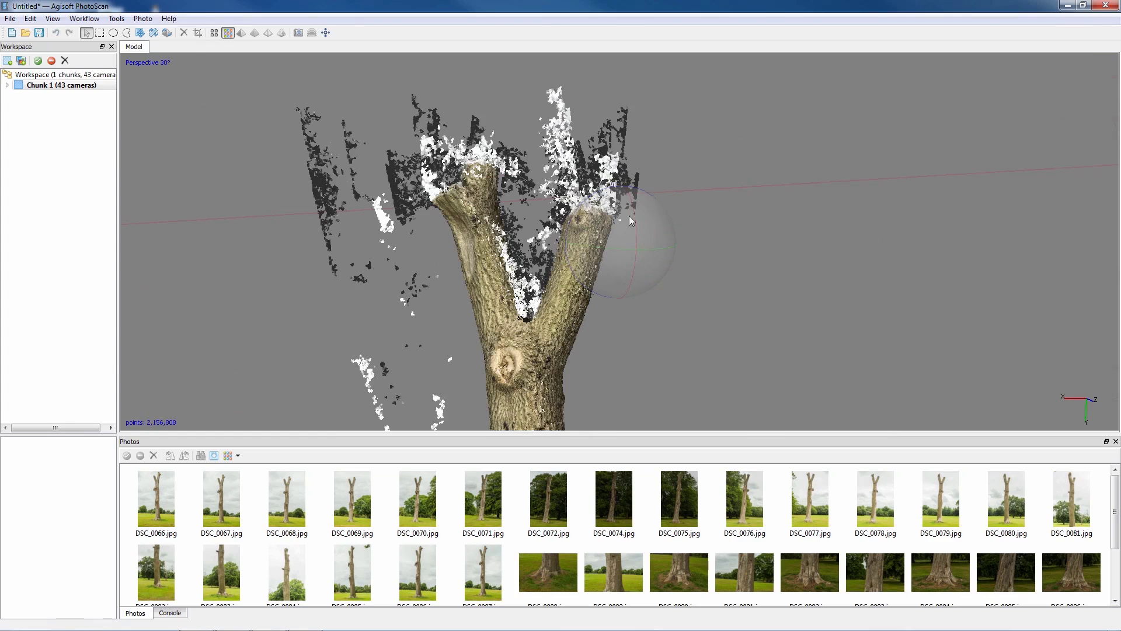
{"action": "mouse_move", "coordinate": [629, 218]}
{"action": "left_mouse_down"}
{"action": "mouse_move", "coordinate": [650, 219]}
{"action": "mouse_move", "coordinate": [575, 270]}
{"action": "mouse_move", "coordinate": [591, 223]}
{"action": "mouse_move", "coordinate": [698, 253]}
{"action": "mouse_move", "coordinate": [647, 275]}
{"action": "mouse_move", "coordinate": [672, 230]}
{"action": "mouse_move", "coordinate": [665, 279]}
{"action": "mouse_move", "coordinate": [671, 207]}
{"action": "mouse_move", "coordinate": [586, 241]}
{"action": "mouse_move", "coordinate": [649, 244]}
{"action": "mouse_move", "coordinate": [615, 257]}
{"action": "mouse_move", "coordinate": [625, 242]}
{"action": "mouse_move", "coordinate": [641, 249]}
{"action": "mouse_move", "coordinate": [647, 217]}
{"action": "mouse_move", "coordinate": [653, 247]}
{"action": "mouse_move", "coordinate": [633, 254]}
{"action": "mouse_move", "coordinate": [653, 237]}
{"action": "mouse_move", "coordinate": [621, 237]}
{"action": "mouse_move", "coordinate": [632, 334]}
{"action": "mouse_move", "coordinate": [625, 283]}
{"action": "mouse_move", "coordinate": [609, 275]}
{"action": "mouse_move", "coordinate": [729, 264]}
{"action": "mouse_move", "coordinate": [588, 285]}
{"action": "mouse_move", "coordinate": [596, 247]}
{"action": "mouse_move", "coordinate": [618, 248]}
{"action": "mouse_move", "coordinate": [635, 230]}
{"action": "mouse_move", "coordinate": [665, 243]}
{"action": "mouse_move", "coordinate": [644, 235]}
{"action": "left_mouse_up"}
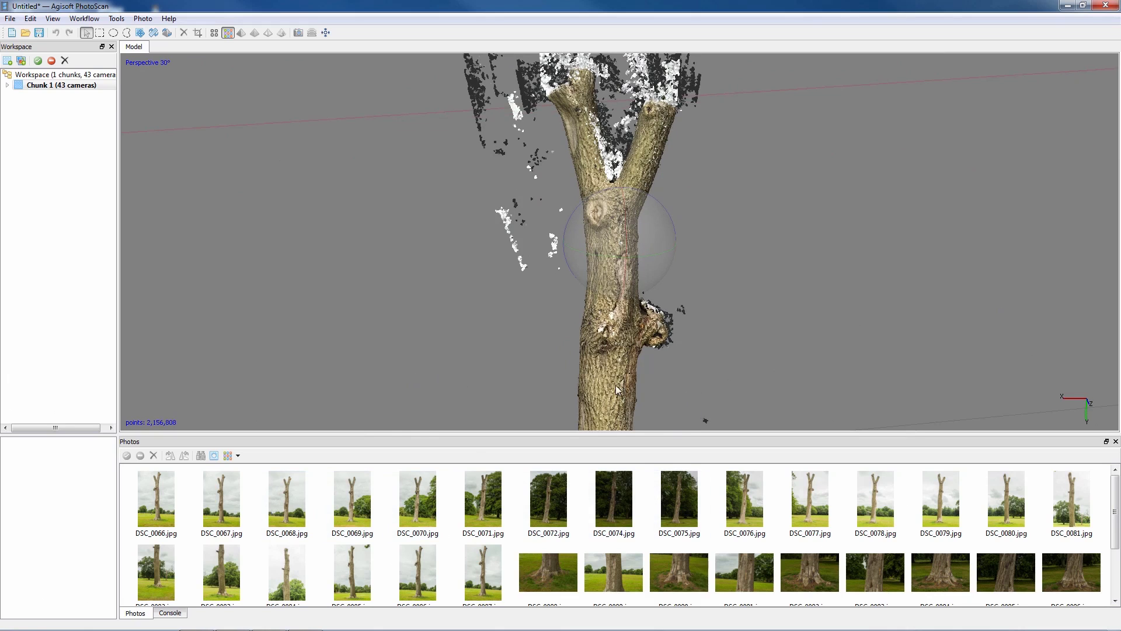
{"action": "left_click_drag", "start_coordinate": [657, 296], "coordinate": [649, 254]}
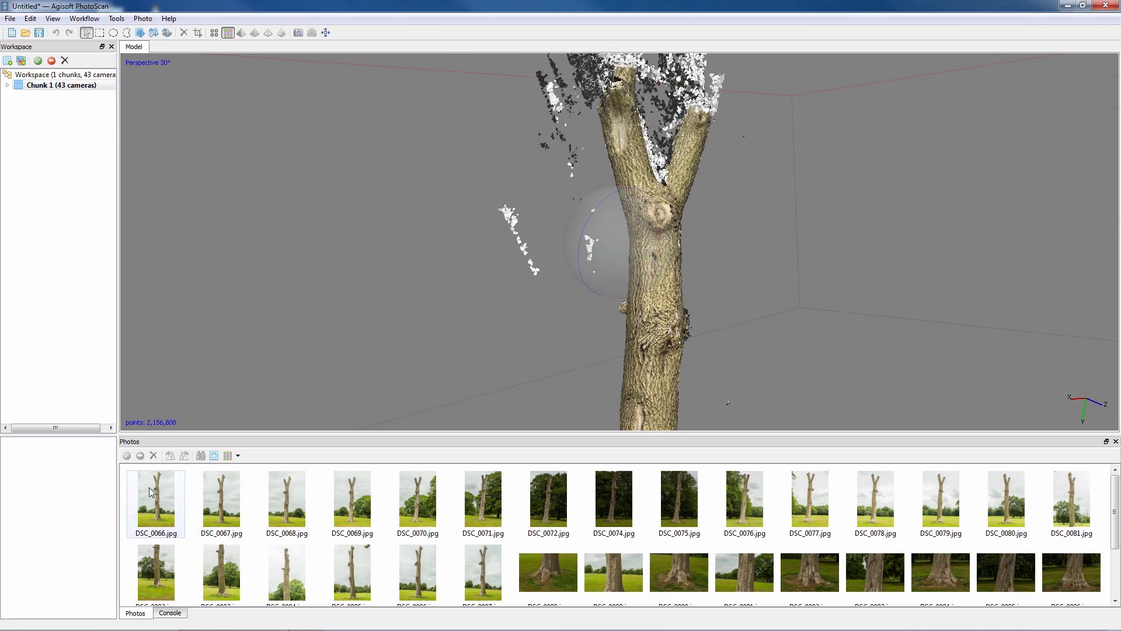
Import DSC_0066_mask as the mask for DSC_0066.jpg using a jpg file-name pattern
{"action": "left_click", "coordinate": [182, 490]}
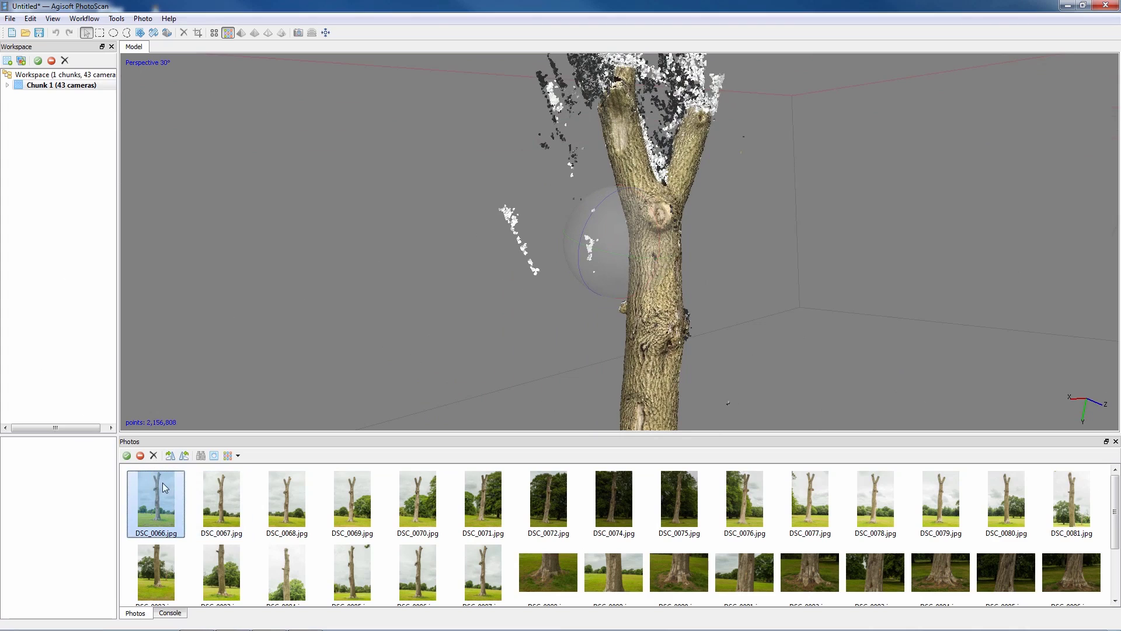
{"action": "right_click", "coordinate": [155, 486]}
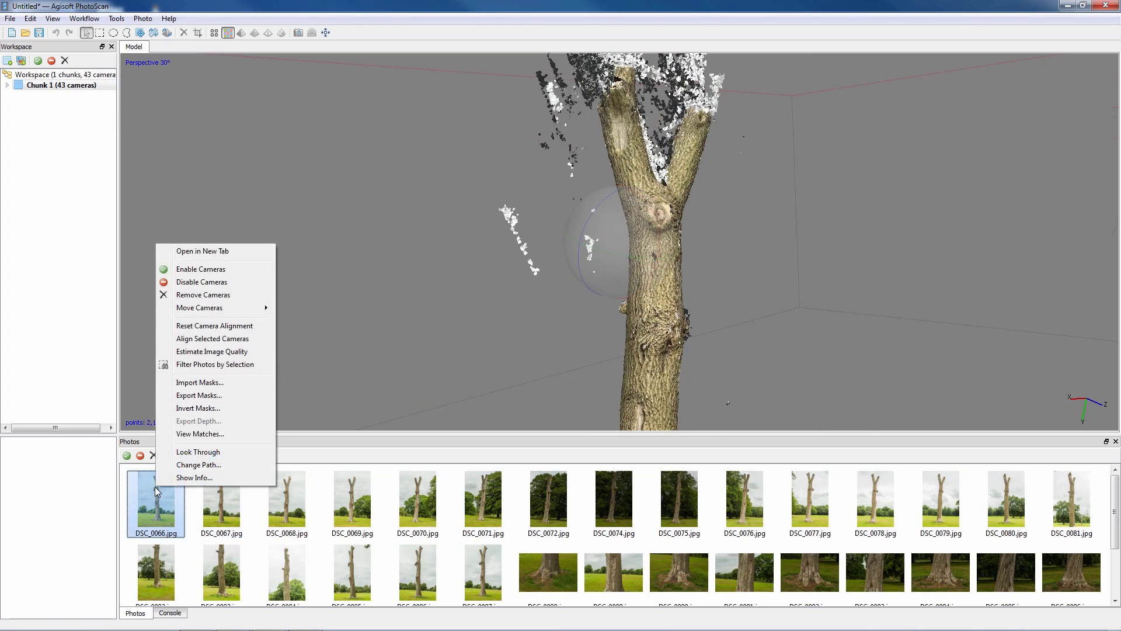
{"action": "left_click", "coordinate": [222, 383]}
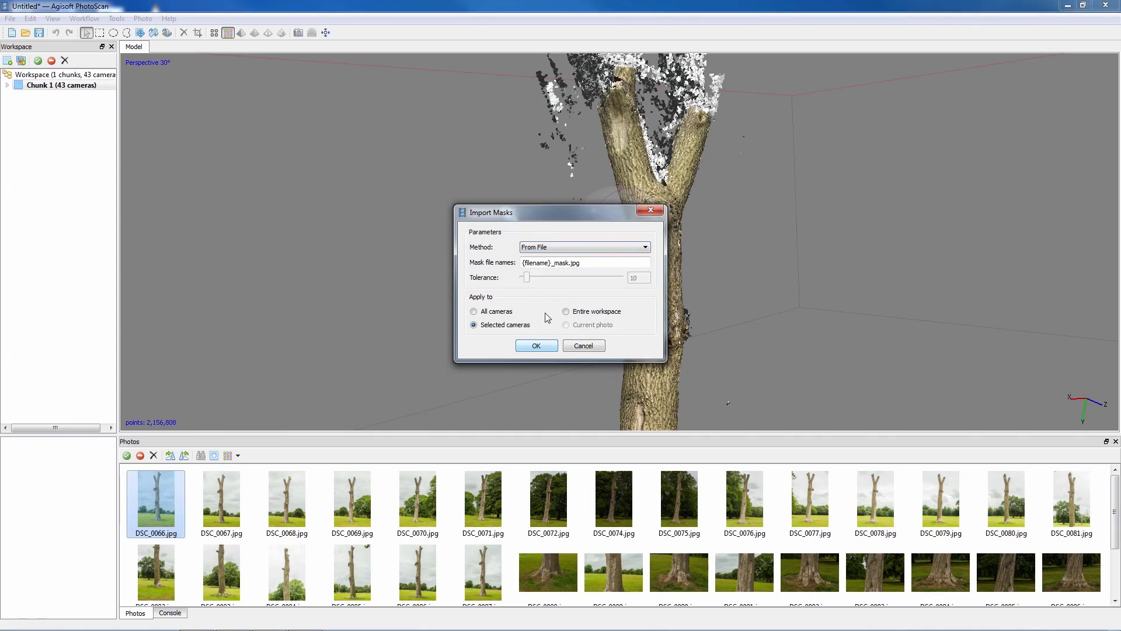
{"action": "left_click", "coordinate": [590, 263]}
{"action": "type", "text": "jpg"}
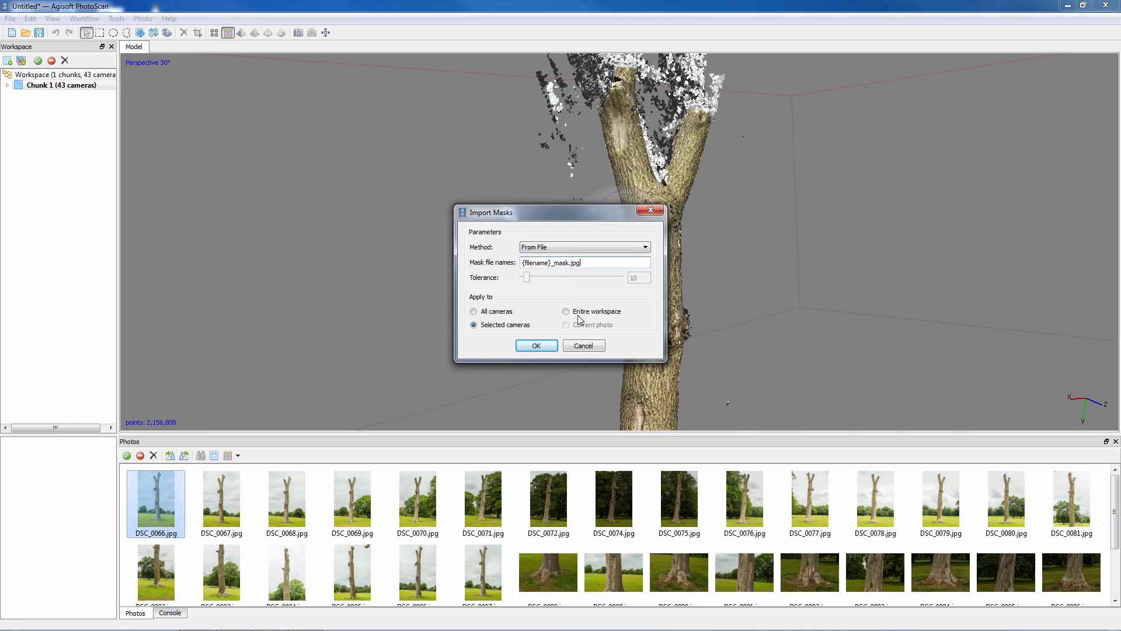
{"action": "left_click", "coordinate": [546, 347]}
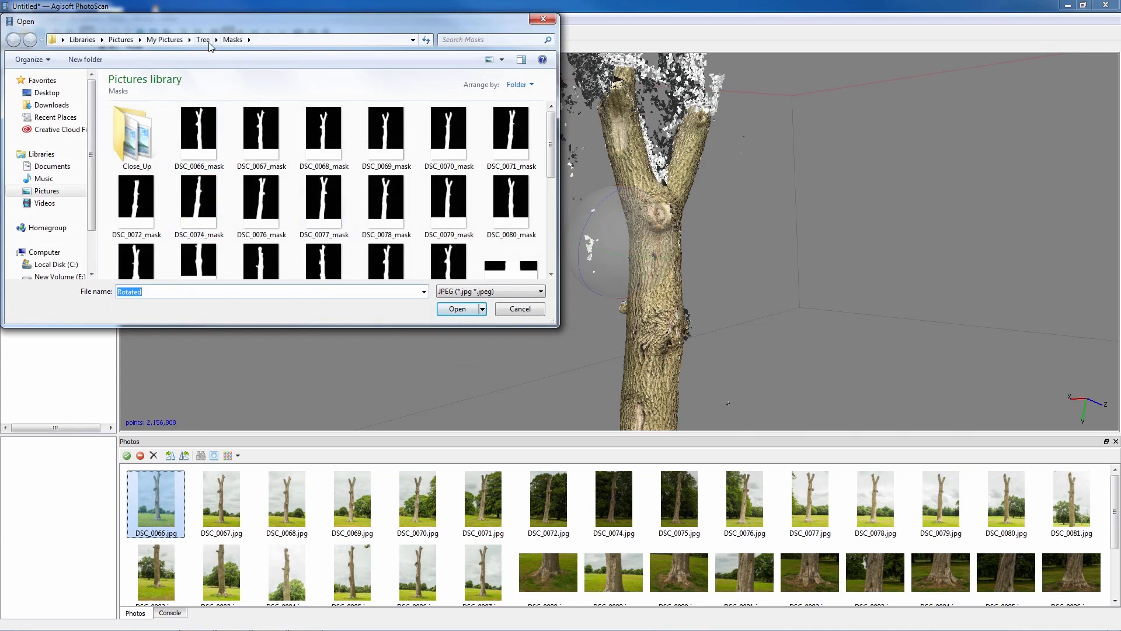
{"action": "left_click", "coordinate": [214, 131]}
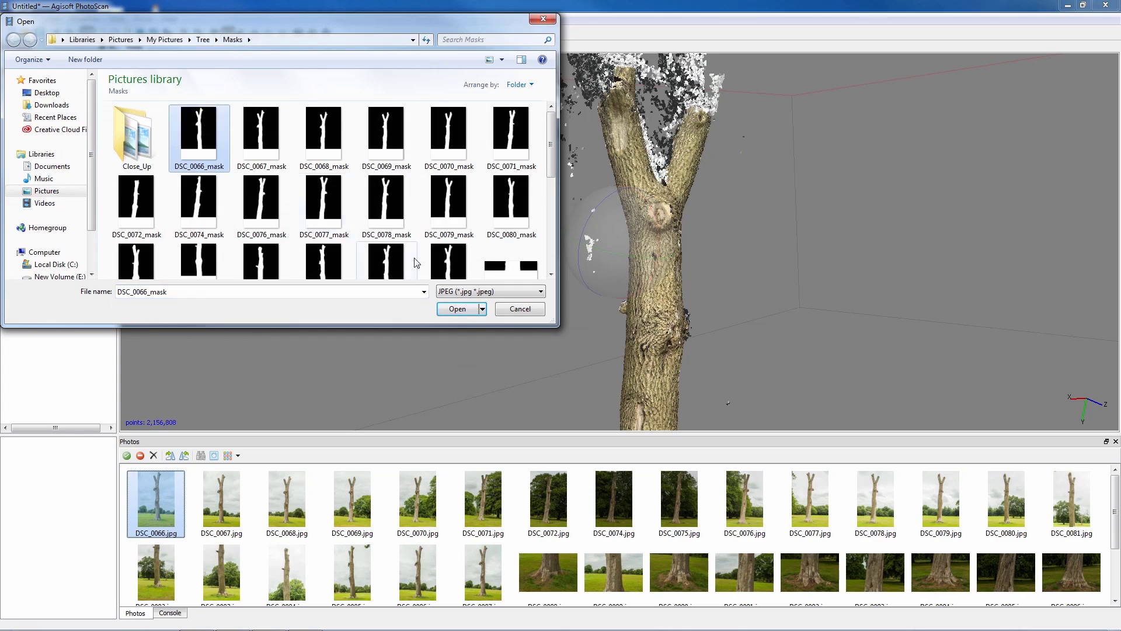
{"action": "left_click", "coordinate": [459, 310]}
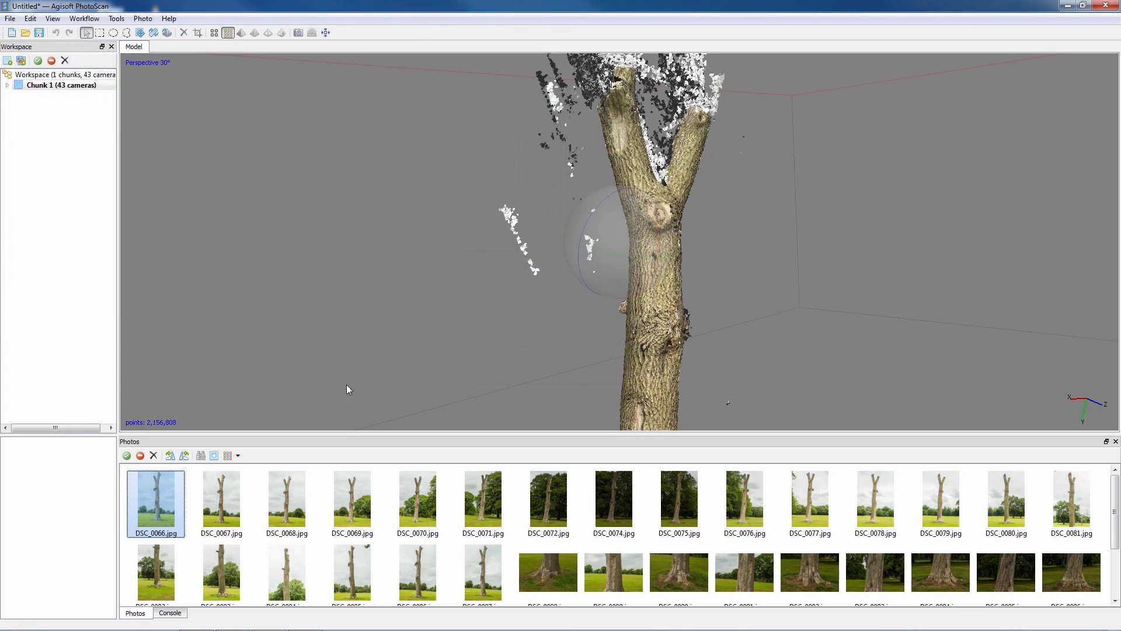
Import masks for all cameras from the Tree\Masks folder, showing mask thumbnails
{"action": "left_click", "coordinate": [215, 458]}
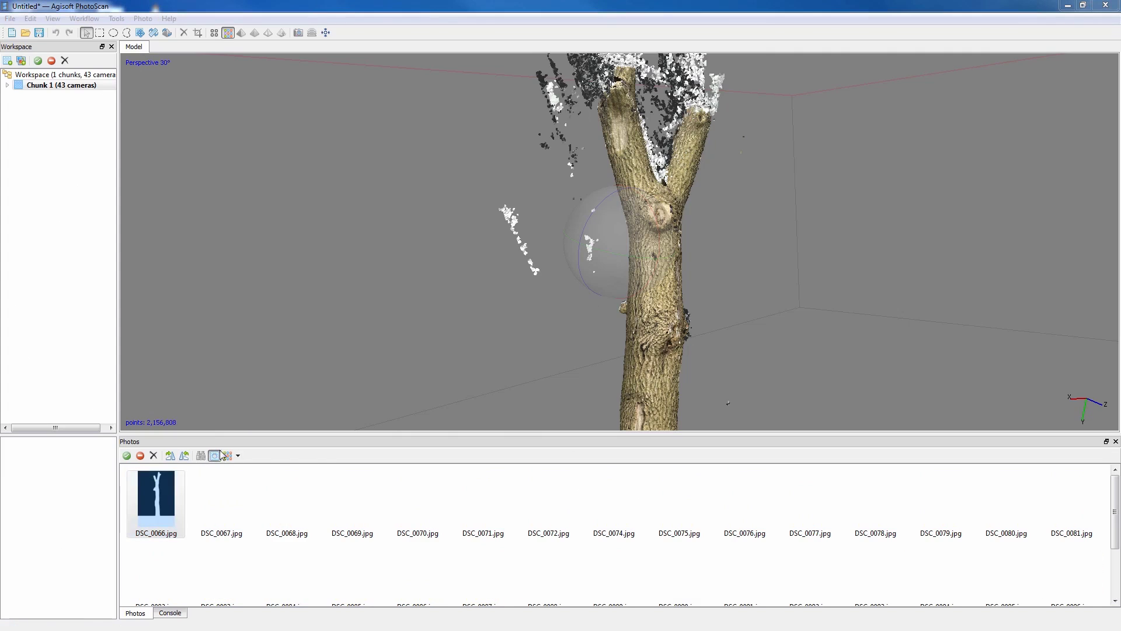
{"action": "right_click", "coordinate": [166, 488]}
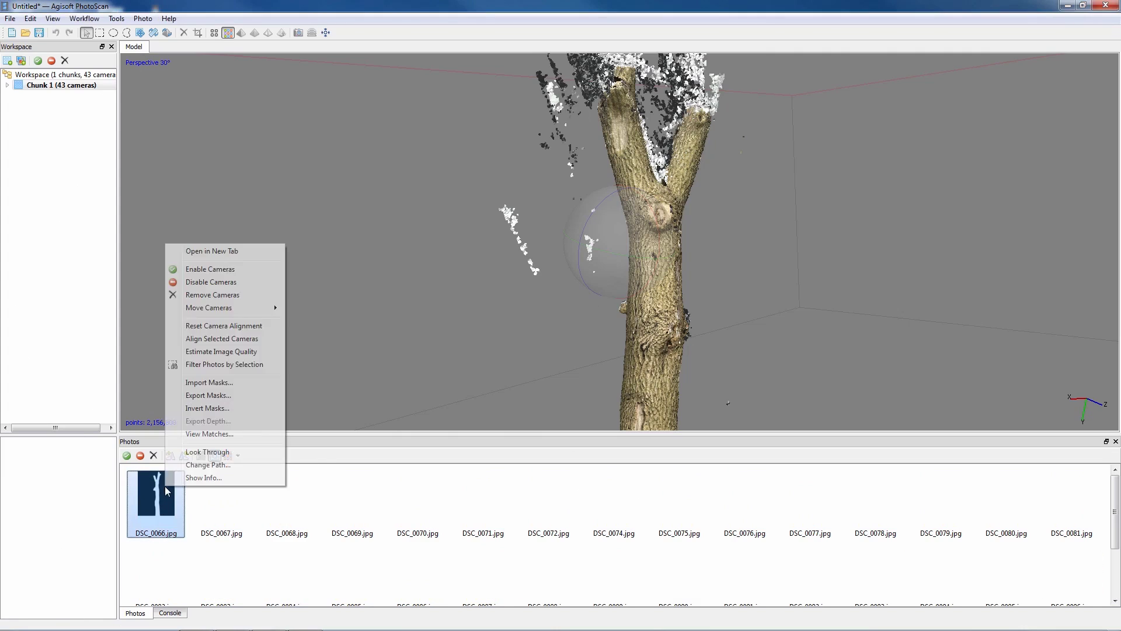
{"action": "left_click", "coordinate": [227, 382]}
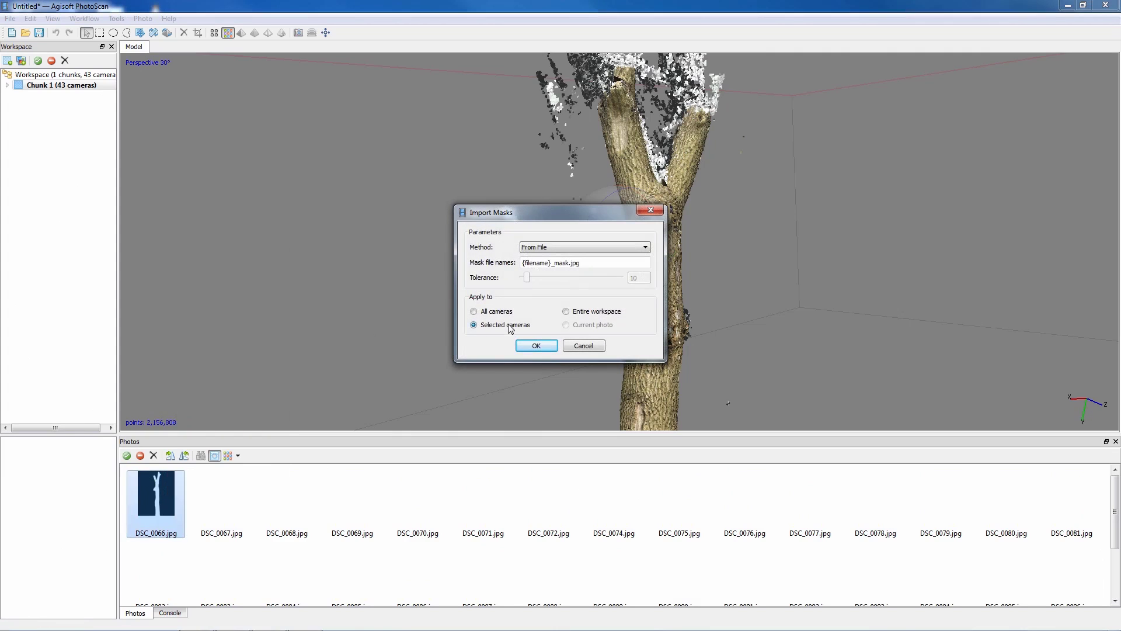
{"action": "left_click", "coordinate": [490, 313]}
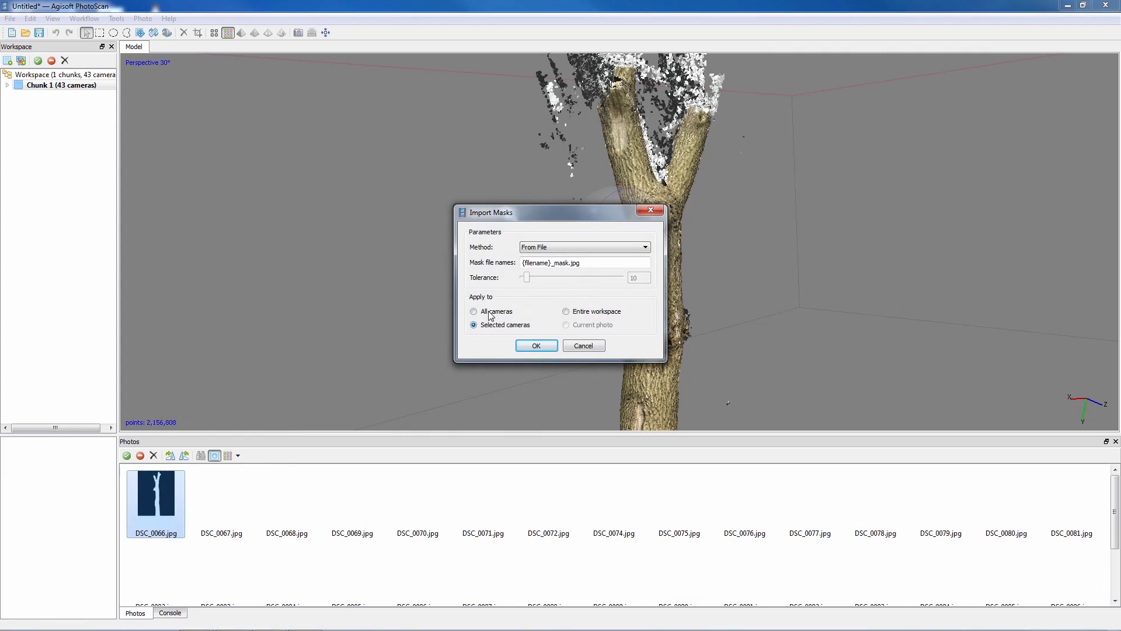
{"action": "left_click", "coordinate": [538, 345]}
{"action": "key", "text": "BackSpace"}
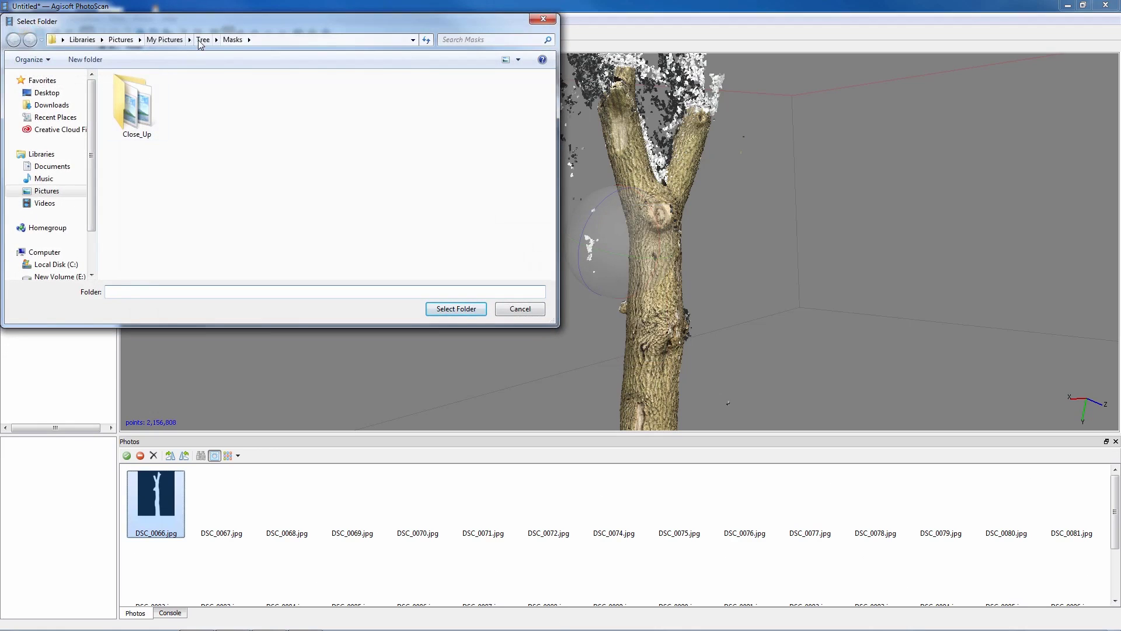
{"action": "double_click", "coordinate": [289, 107]}
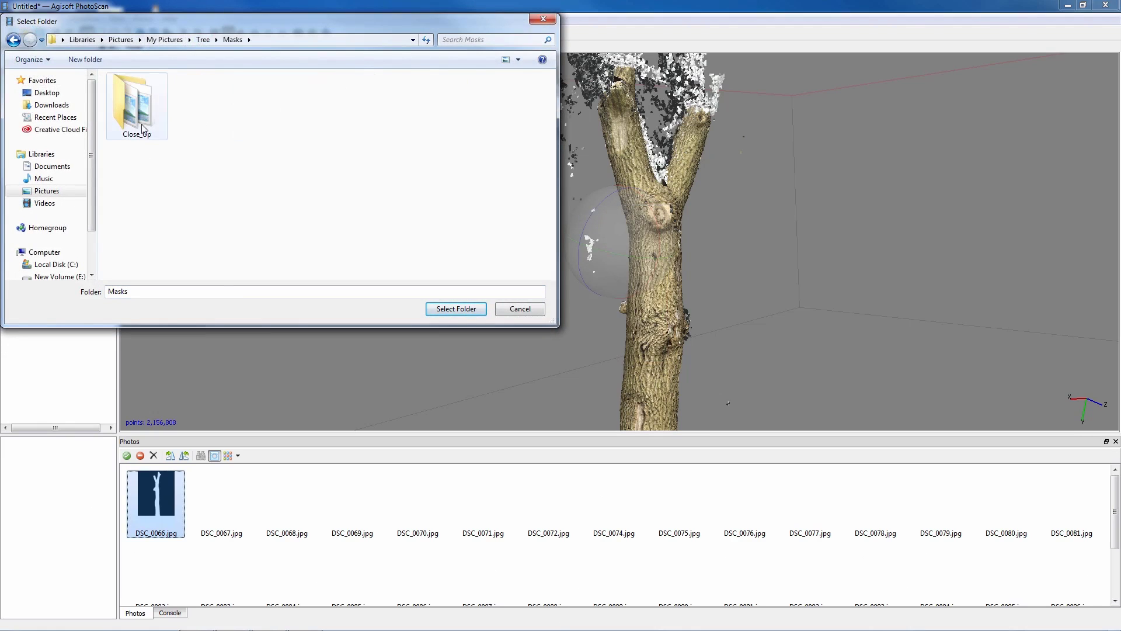
{"action": "left_click", "coordinate": [470, 309]}
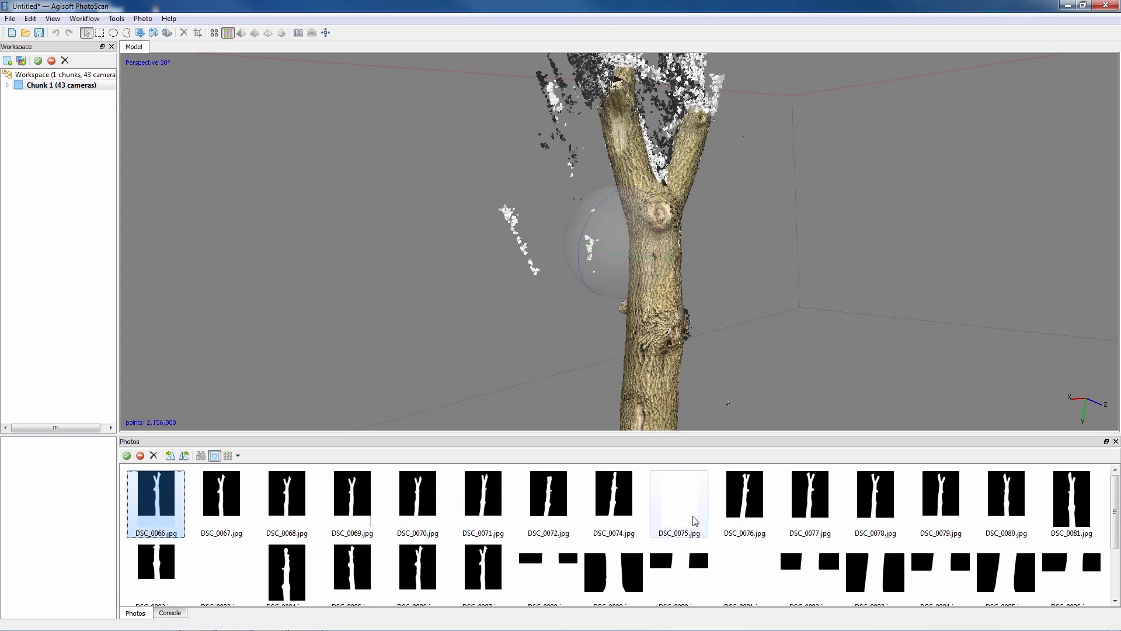
Switch the thumbnails back to the original photos with DSC_0075.jpg selected
{"action": "left_click_drag", "start_coordinate": [684, 258], "coordinate": [572, 242]}
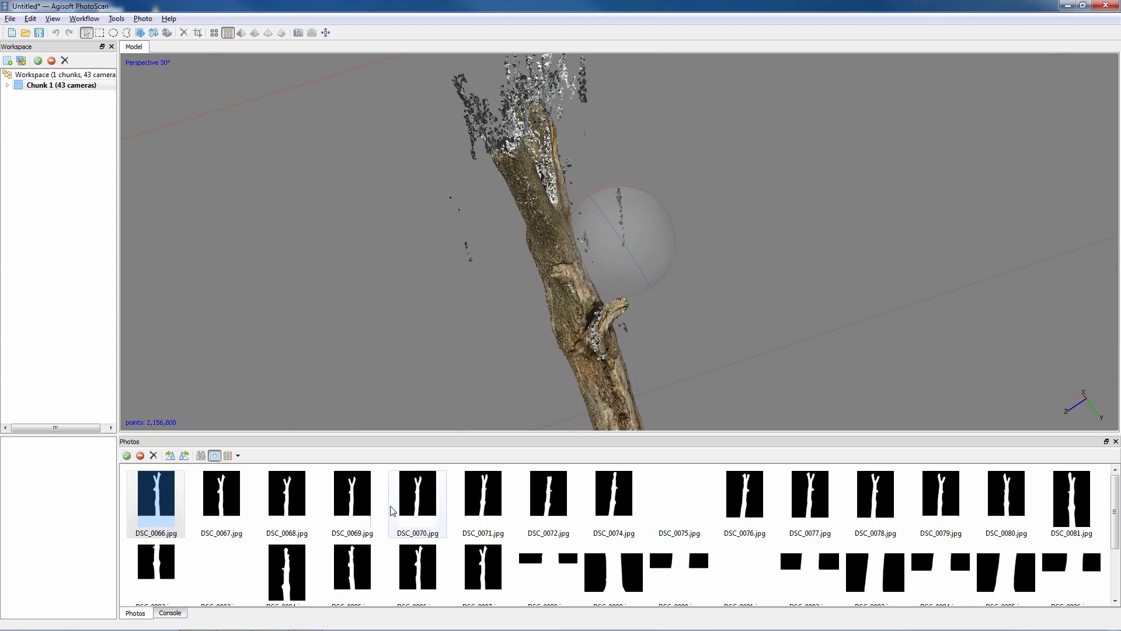
{"action": "left_click_drag", "start_coordinate": [755, 306], "coordinate": [718, 409]}
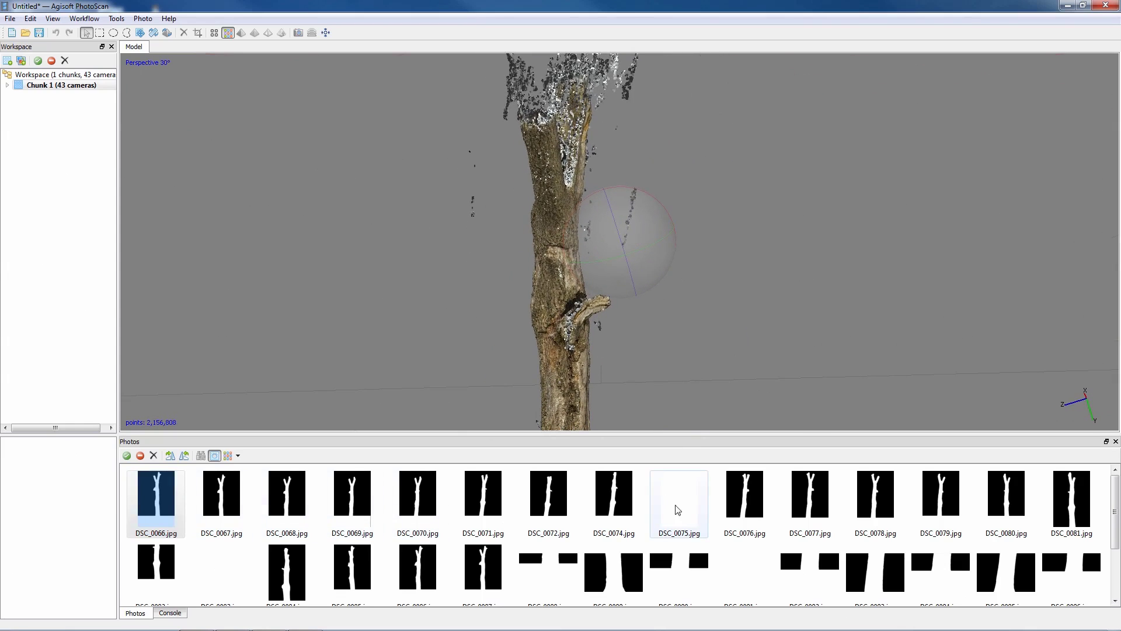
{"action": "left_click", "coordinate": [679, 510]}
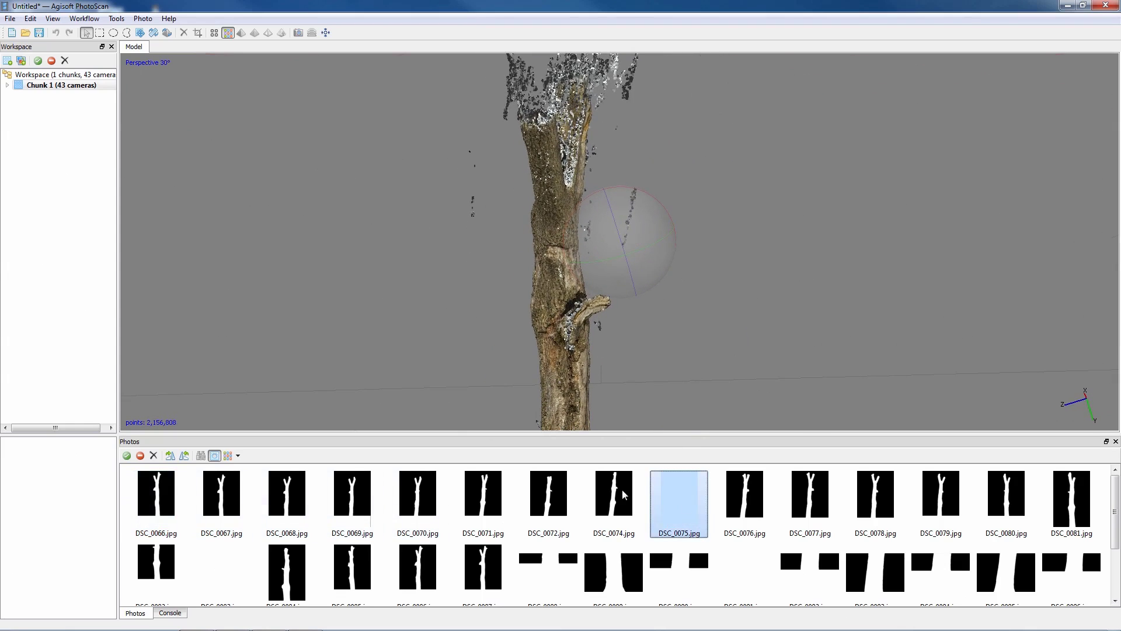
{"action": "left_click", "coordinate": [214, 456]}
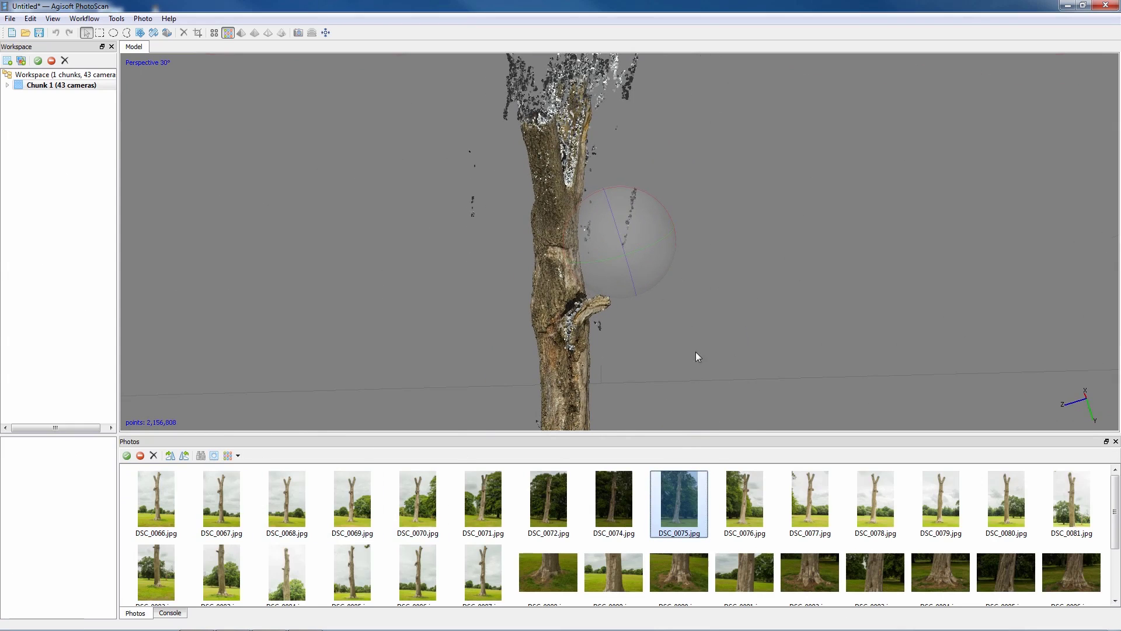
Open DSC_0075.jpg in its own tab, enlarge the view, and centre the trunk base
{"action": "double_click", "coordinate": [680, 501]}
{"action": "scroll", "coordinate": [668, 320], "scroll_direction": "up", "scroll_amount": 5}
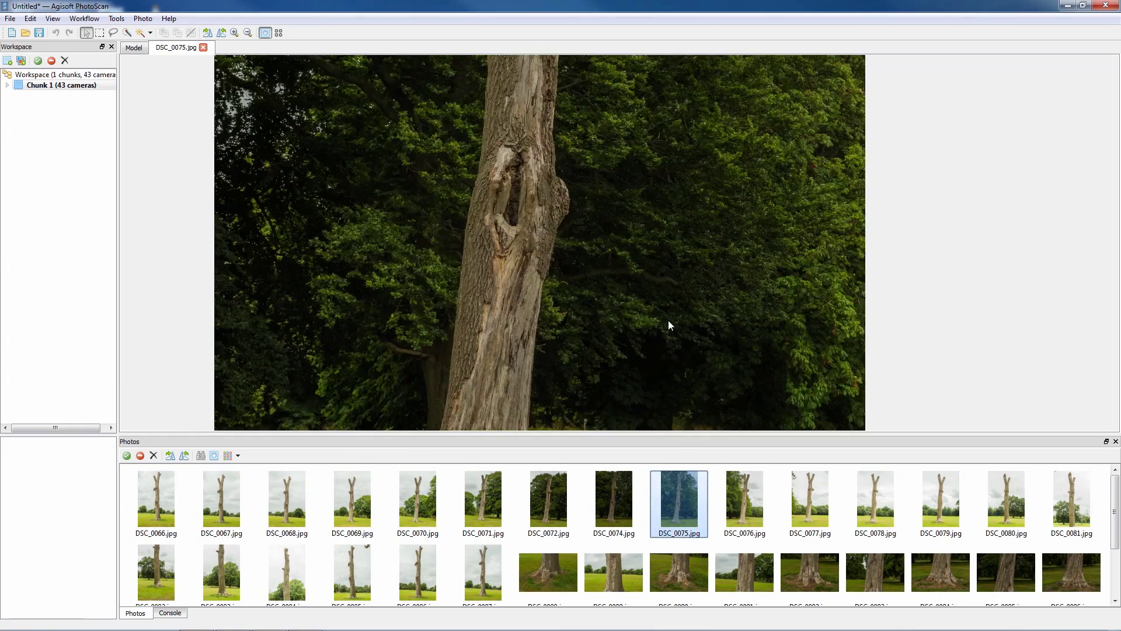
{"action": "scroll", "coordinate": [572, 330], "scroll_direction": "down", "scroll_amount": 2}
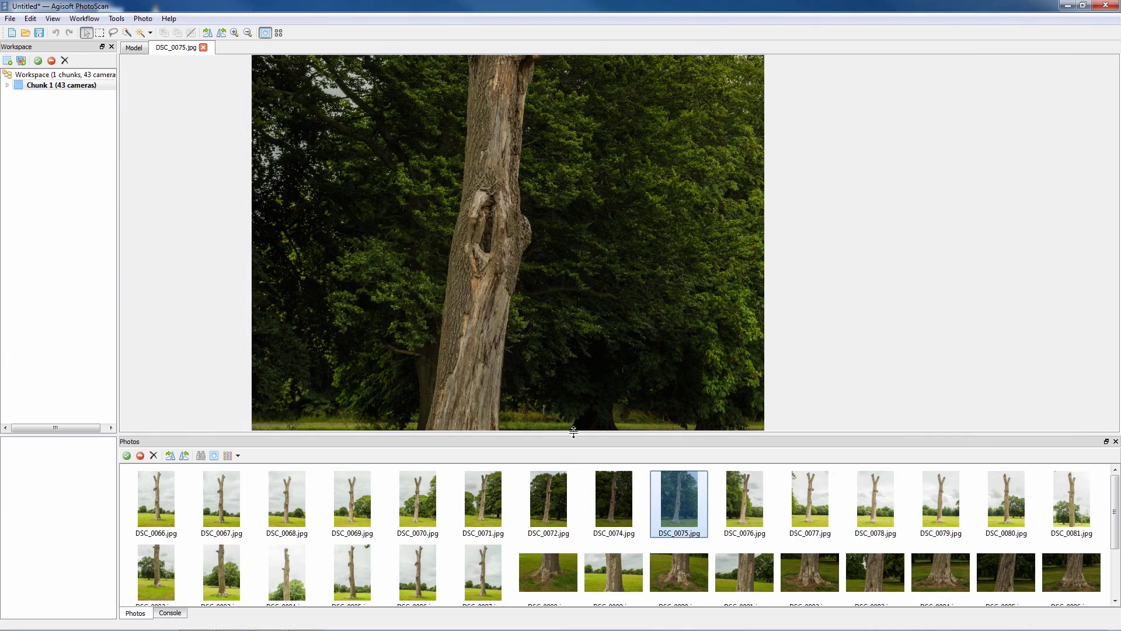
{"action": "left_click_drag", "start_coordinate": [575, 439], "coordinate": [576, 473]}
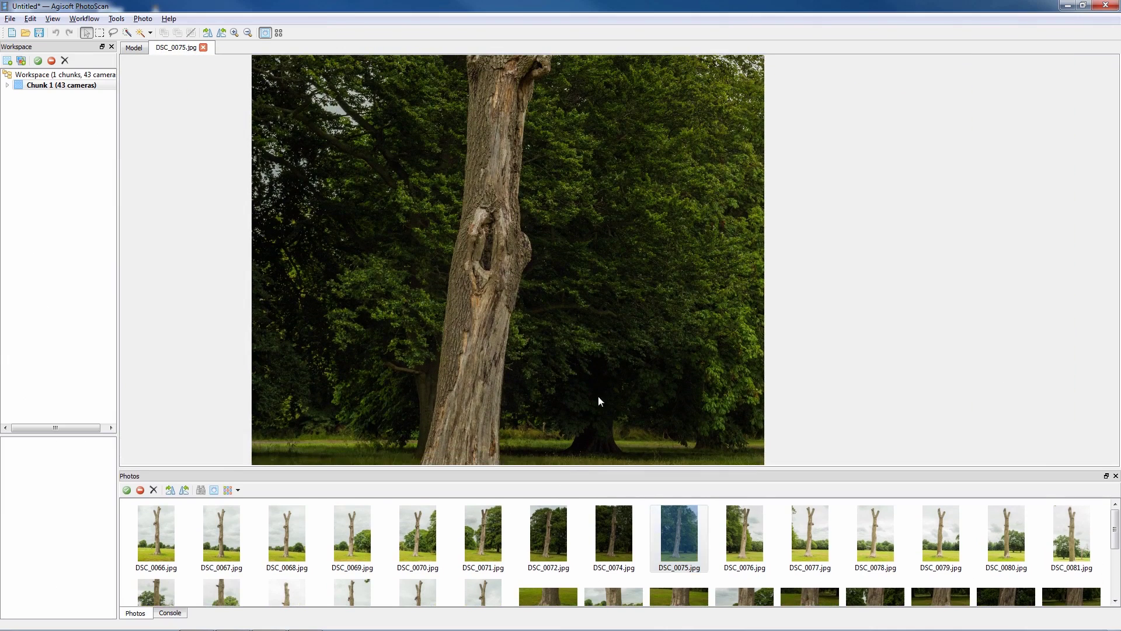
{"action": "right_click", "coordinate": [556, 377]}
{"action": "scroll", "coordinate": [675, 261], "scroll_direction": "up", "scroll_amount": 5}
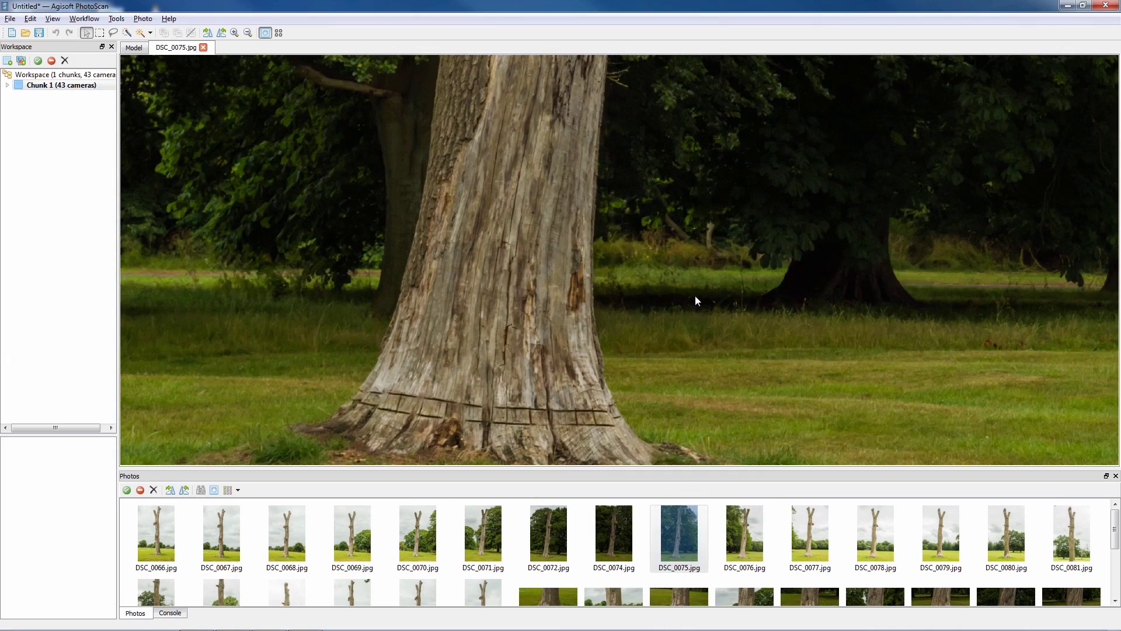
{"action": "scroll", "coordinate": [695, 295], "scroll_direction": "up", "scroll_amount": 3}
{"action": "left_click_drag", "start_coordinate": [615, 339], "coordinate": [726, 291]}
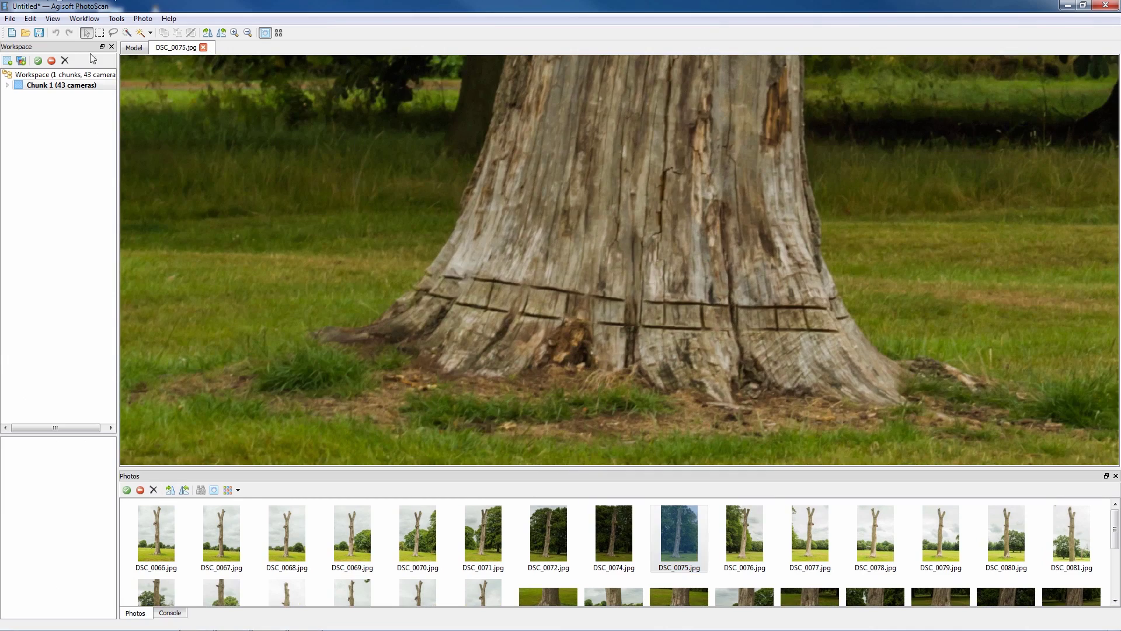
Trace the flared trunk base outline on DSC_0075 with the Intelligent Scissors
{"action": "left_click", "coordinate": [114, 33]}
{"action": "left_click", "coordinate": [328, 327]}
{"action": "left_click", "coordinate": [463, 208]}
{"action": "left_click", "coordinate": [473, 191]}
{"action": "left_click", "coordinate": [476, 178]}
{"action": "left_click_drag", "start_coordinate": [499, 124], "coordinate": [505, 92]}
{"action": "left_click_drag", "start_coordinate": [812, 193], "coordinate": [818, 214]}
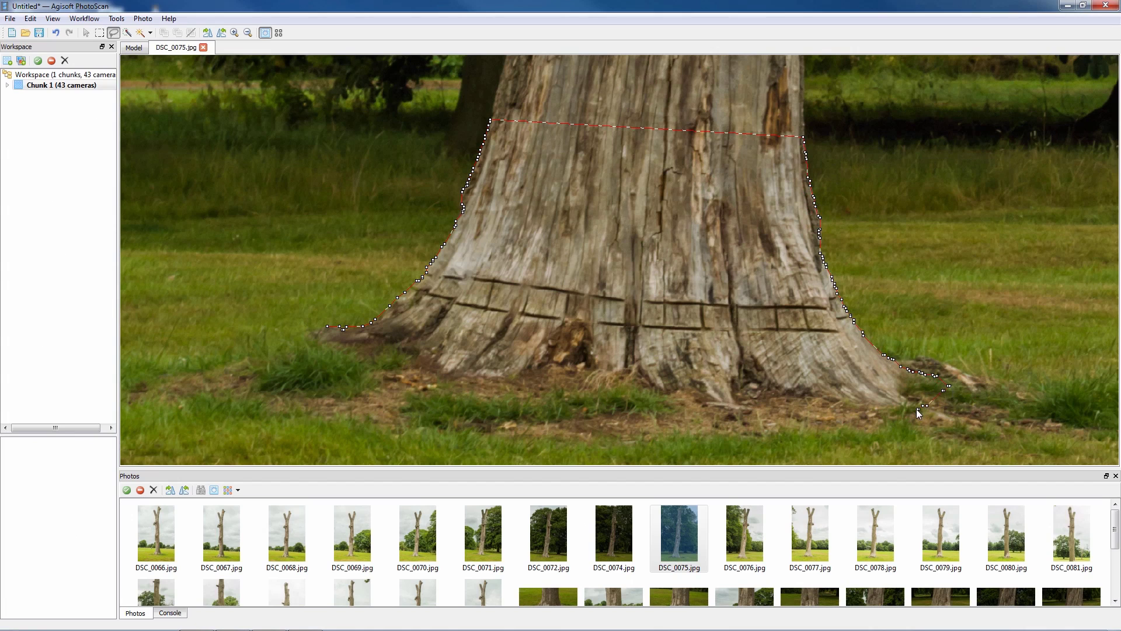
{"action": "left_click_drag", "start_coordinate": [916, 409], "coordinate": [808, 396]}
{"action": "left_click_drag", "start_coordinate": [741, 404], "coordinate": [640, 380]}
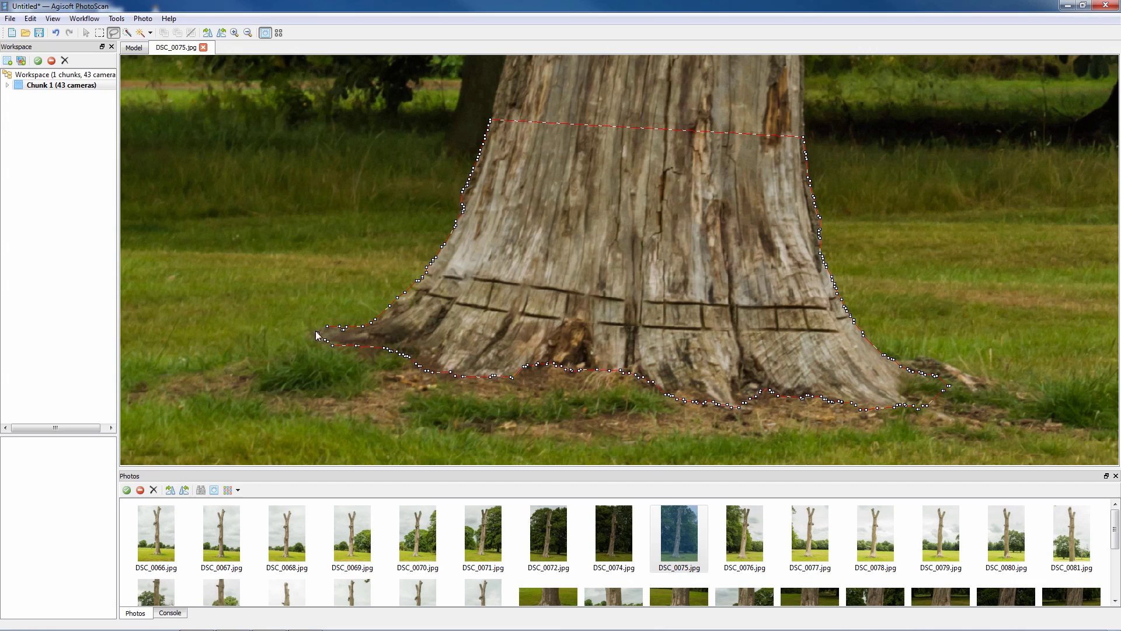
{"action": "left_click_drag", "start_coordinate": [315, 331], "coordinate": [332, 342]}
Add the traced trunk base to the mask and pan the photo to the upper trunk
{"action": "left_click", "coordinate": [192, 34]}
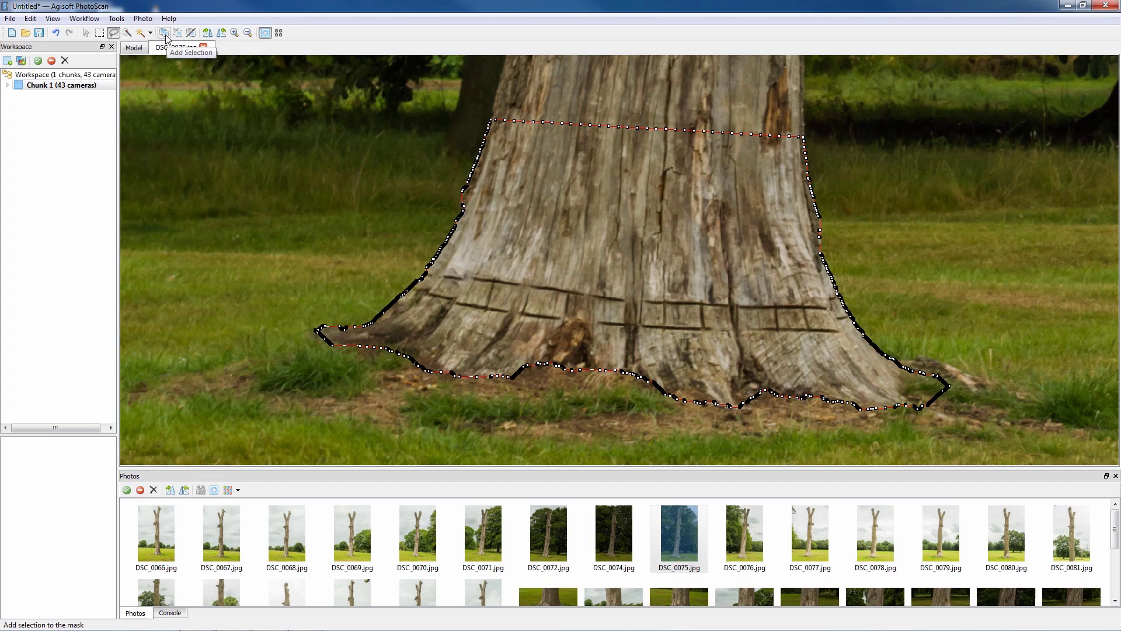
{"action": "left_click", "coordinate": [166, 37]}
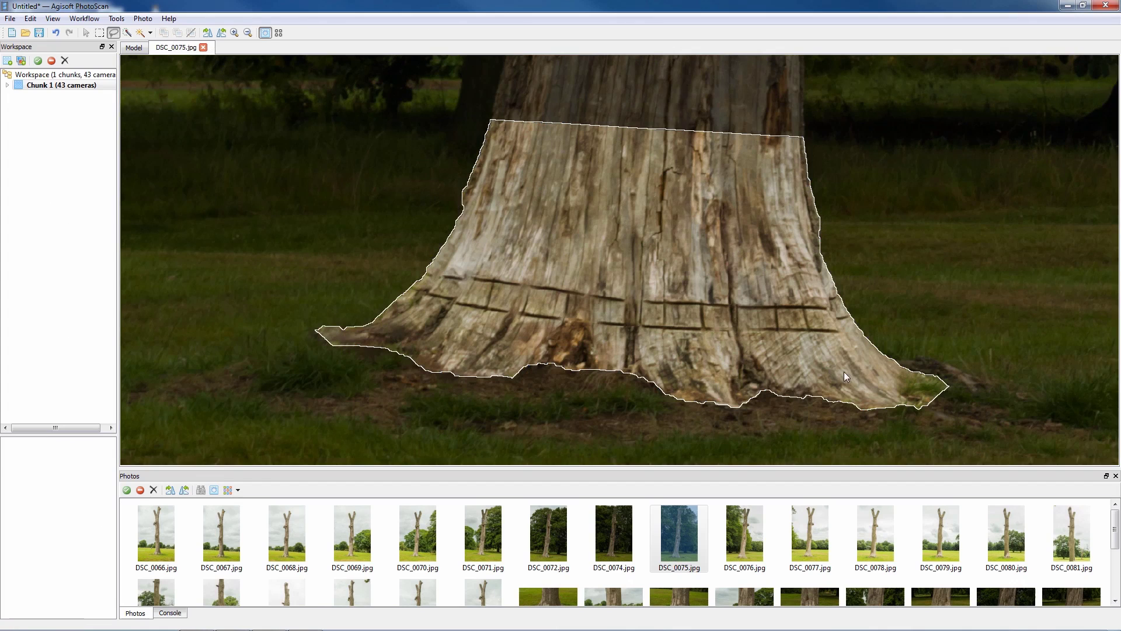
{"action": "scroll", "coordinate": [684, 292], "scroll_direction": "down", "scroll_amount": 2}
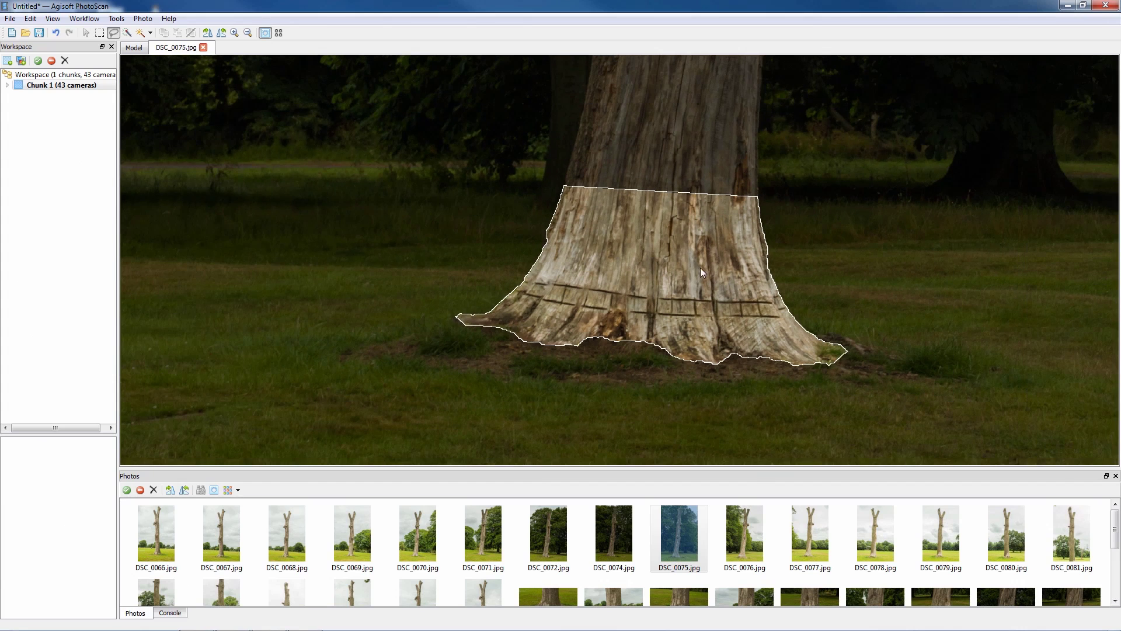
{"action": "key", "text": "v"}
{"action": "mouse_move", "coordinate": [825, 200]}
{"action": "left_mouse_down"}
{"action": "mouse_move", "coordinate": [781, 264]}
{"action": "mouse_move", "coordinate": [797, 175]}
{"action": "mouse_move", "coordinate": [766, 348]}
{"action": "mouse_move", "coordinate": [796, 254]}
{"action": "mouse_move", "coordinate": [781, 265]}
{"action": "left_mouse_up"}
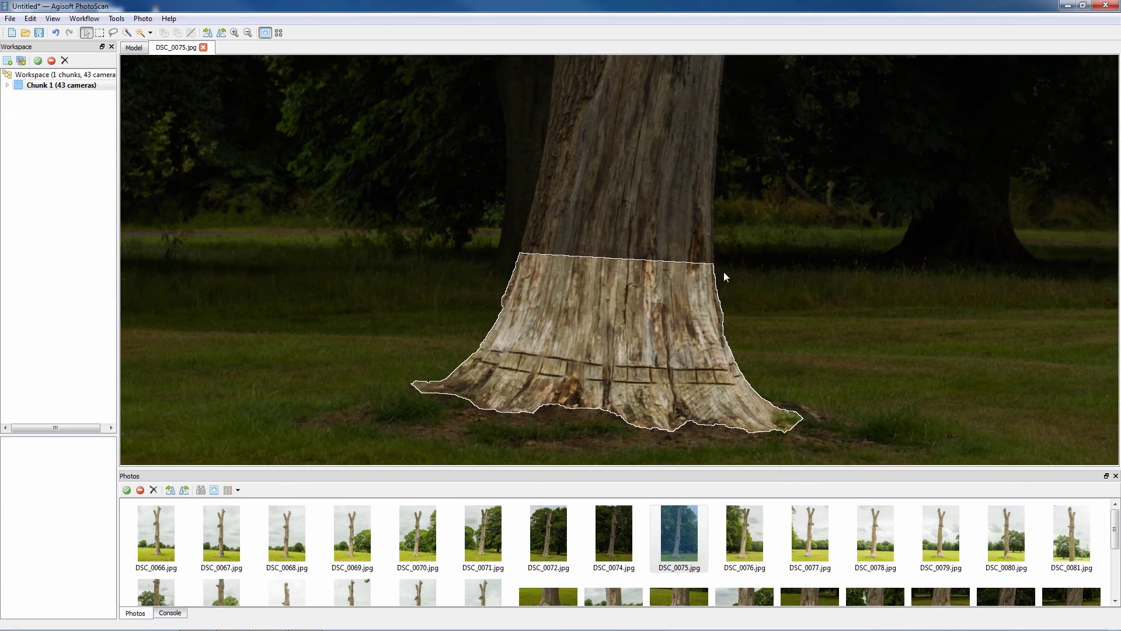
{"action": "scroll", "coordinate": [723, 272], "scroll_direction": "up", "scroll_amount": 2}
{"action": "left_click_drag", "start_coordinate": [729, 278], "coordinate": [784, 385]}
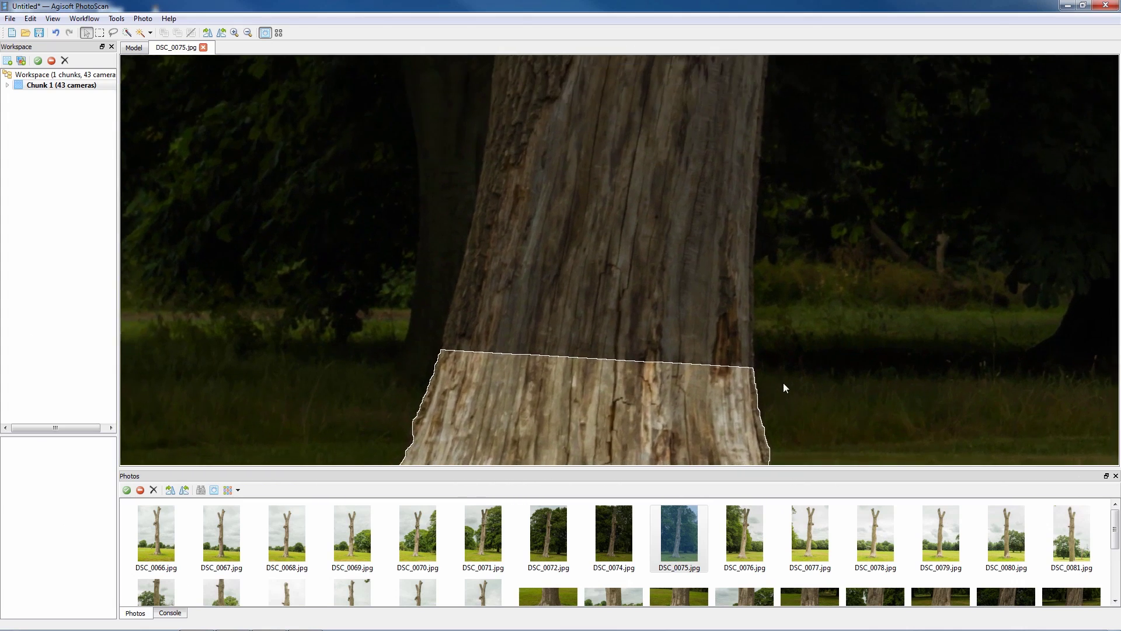
Trace the upper trunk overlapping the base and subtract it from DSC_0075's mask
{"action": "left_click", "coordinate": [114, 33]}
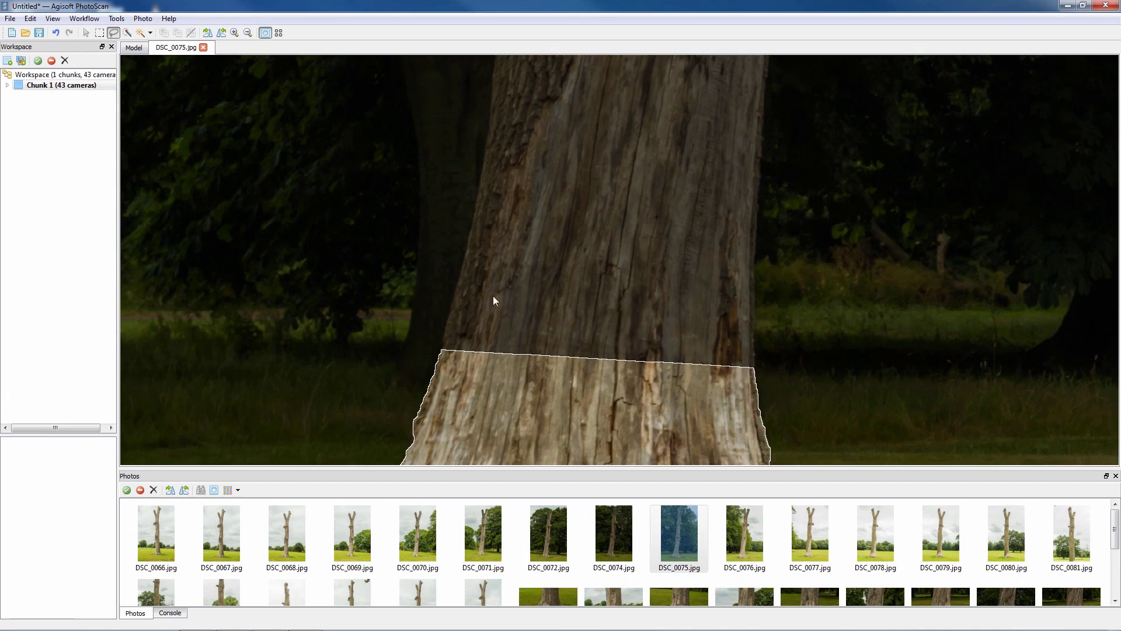
{"action": "left_click", "coordinate": [442, 349]}
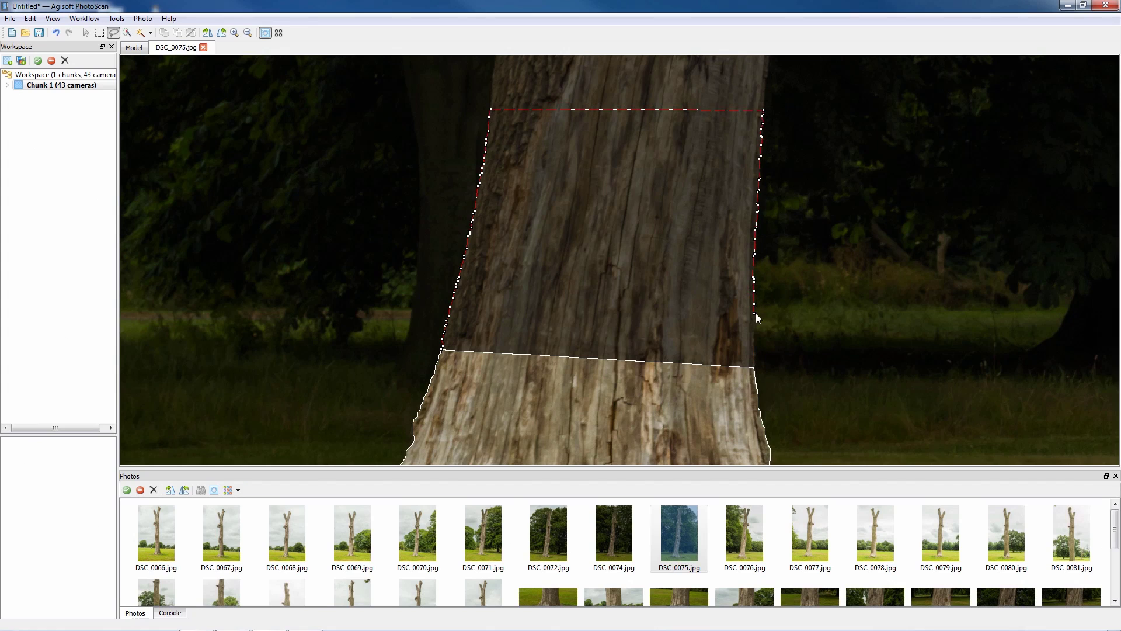
{"action": "left_click", "coordinate": [753, 372]}
{"action": "left_click", "coordinate": [570, 451]}
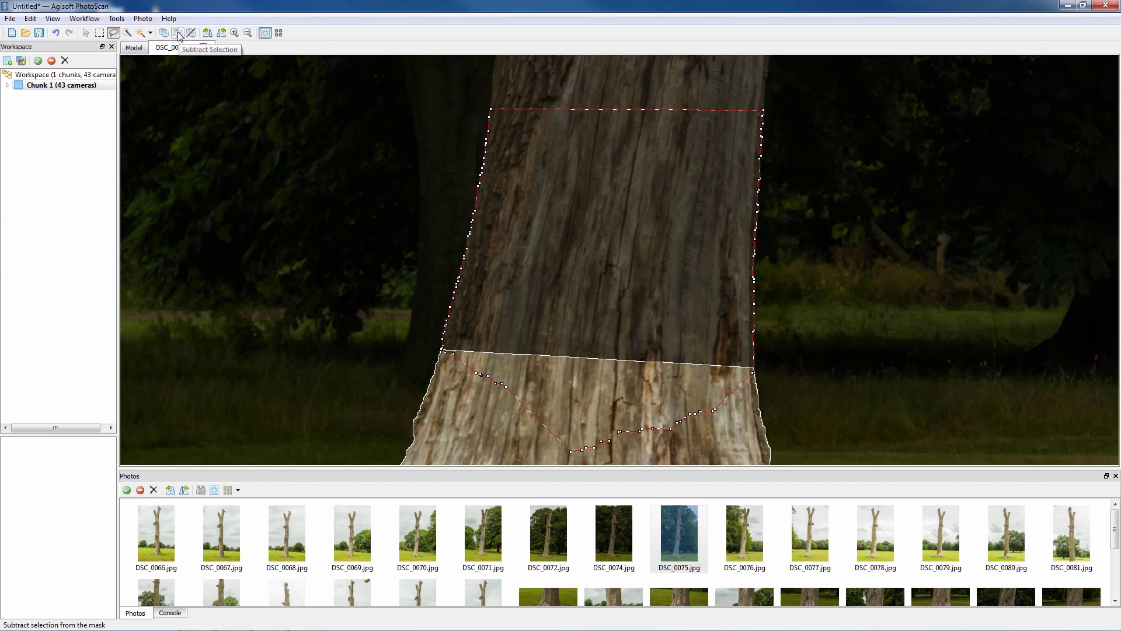
{"action": "left_click", "coordinate": [178, 35]}
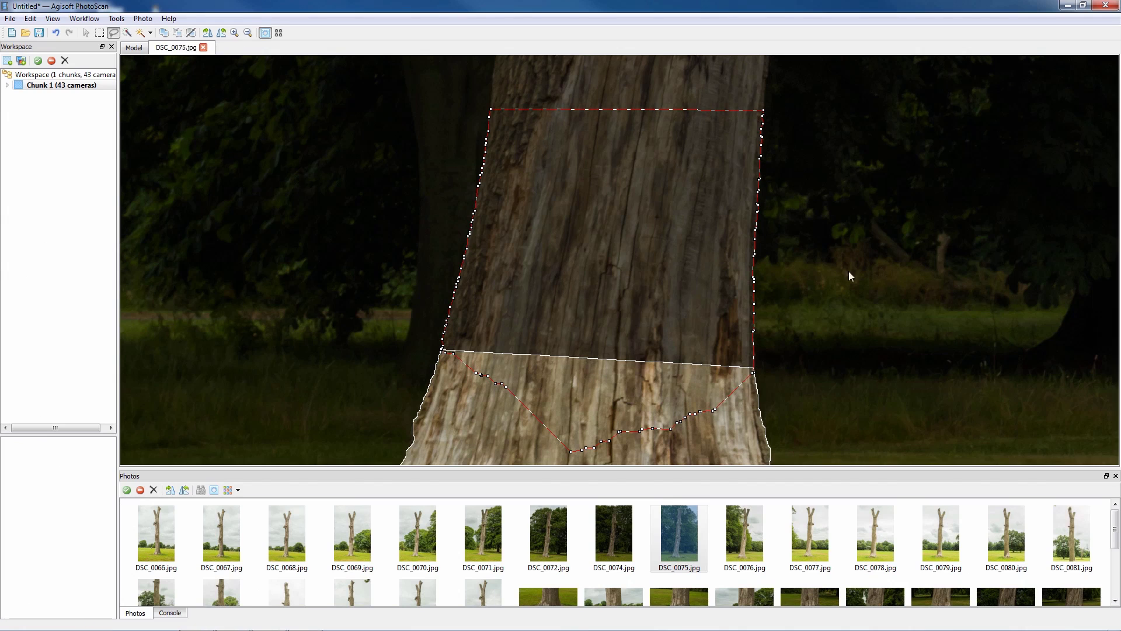
{"action": "left_click", "coordinate": [178, 33]}
{"action": "scroll", "coordinate": [653, 216], "scroll_direction": "down", "scroll_amount": 5}
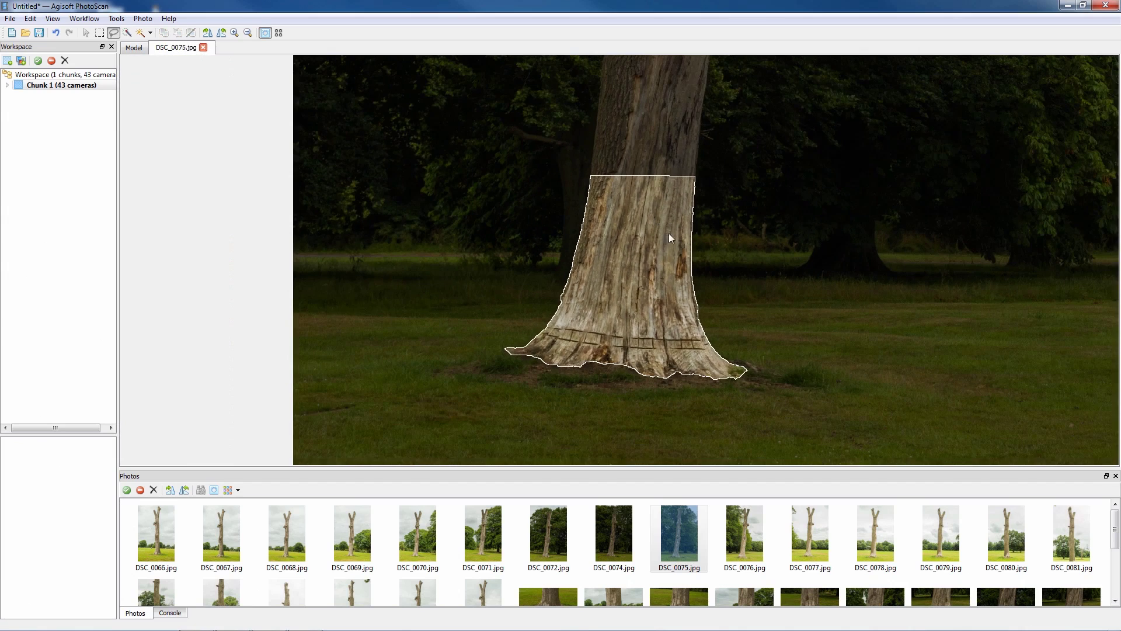
{"action": "right_click", "coordinate": [747, 281]}
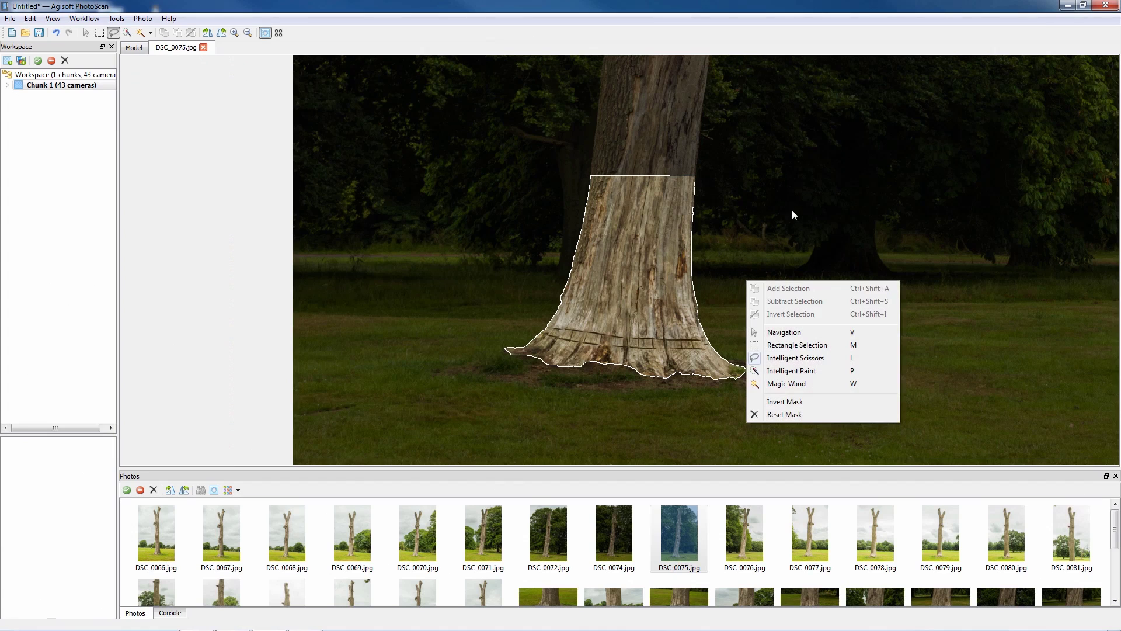
{"action": "left_click", "coordinate": [769, 205]}
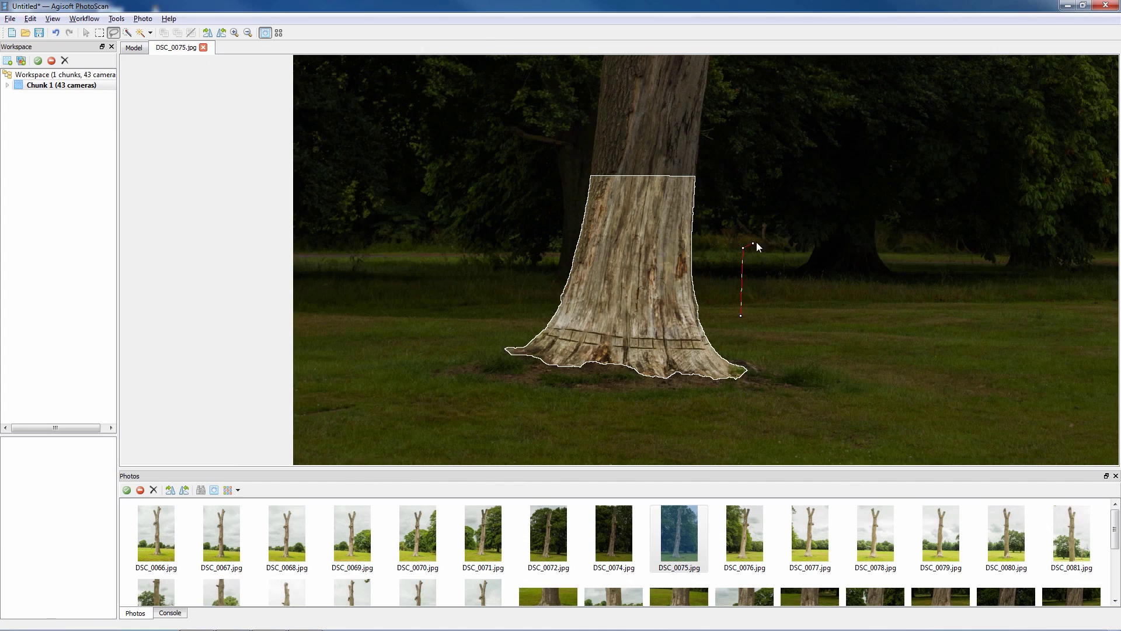
{"action": "key", "text": "v"}
{"action": "scroll", "coordinate": [752, 217], "scroll_direction": "up", "scroll_amount": 5}
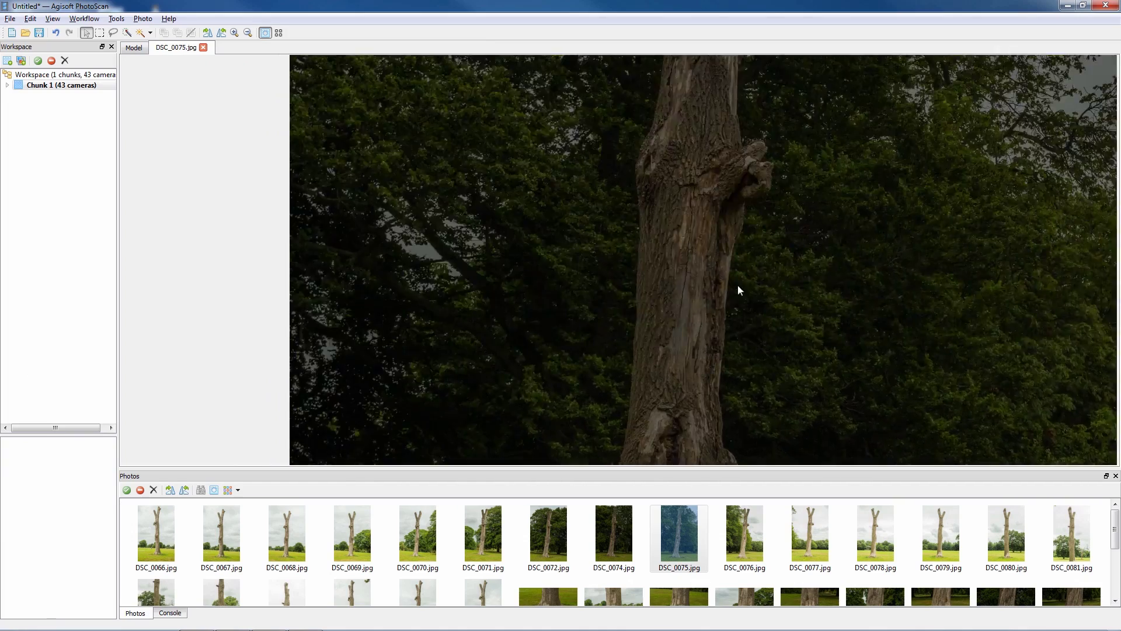
{"action": "scroll", "coordinate": [718, 204], "scroll_direction": "down", "scroll_amount": 3}
{"action": "scroll", "coordinate": [713, 185], "scroll_direction": "up", "scroll_amount": 4}
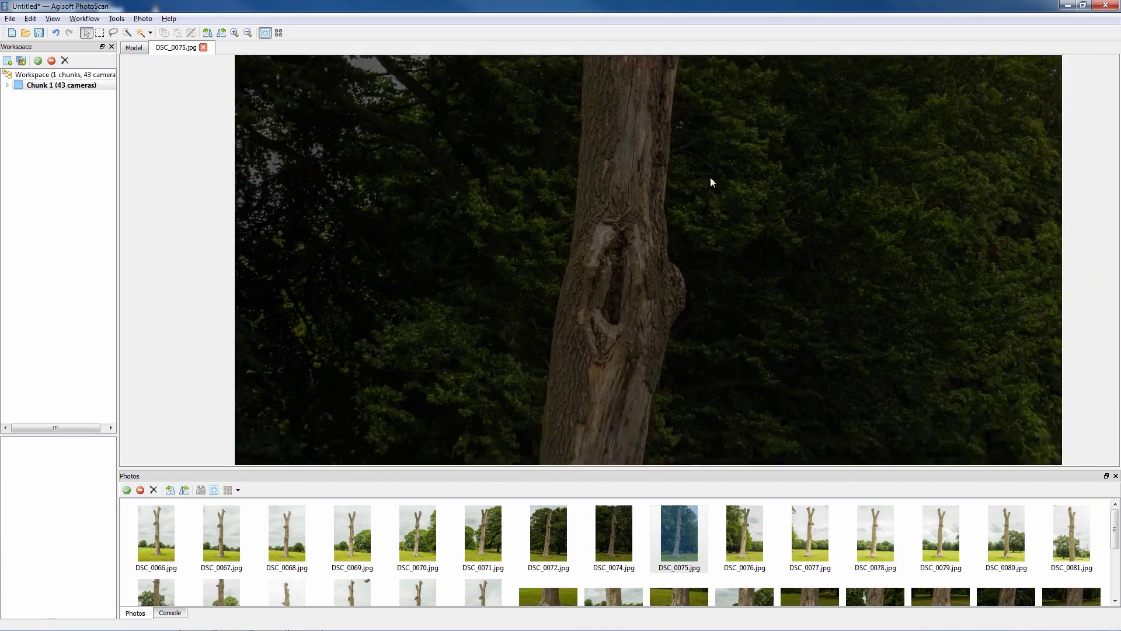
{"action": "scroll", "coordinate": [710, 177], "scroll_direction": "down", "scroll_amount": 5}
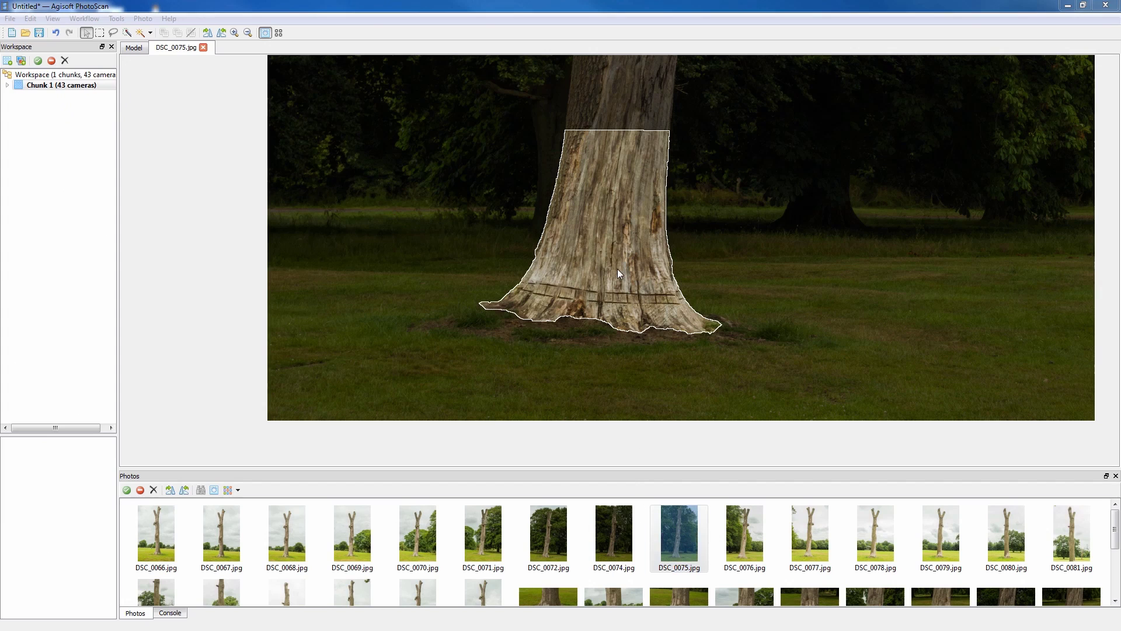
Reset the mask on photo DSC_0075
{"action": "right_click", "coordinate": [689, 521]}
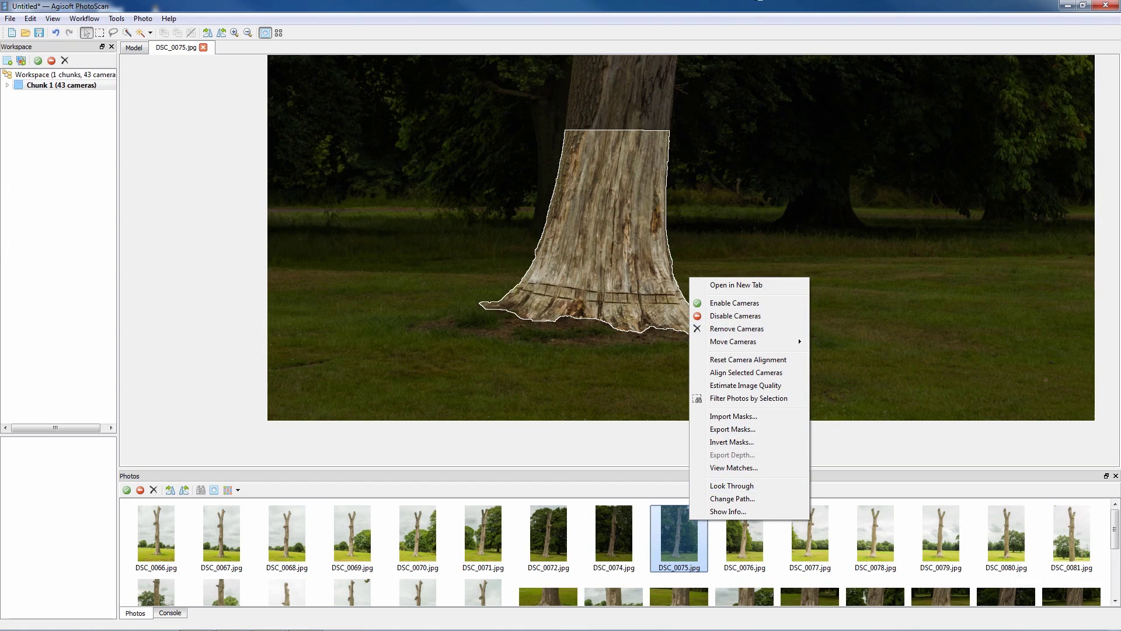
{"action": "left_click", "coordinate": [785, 11]}
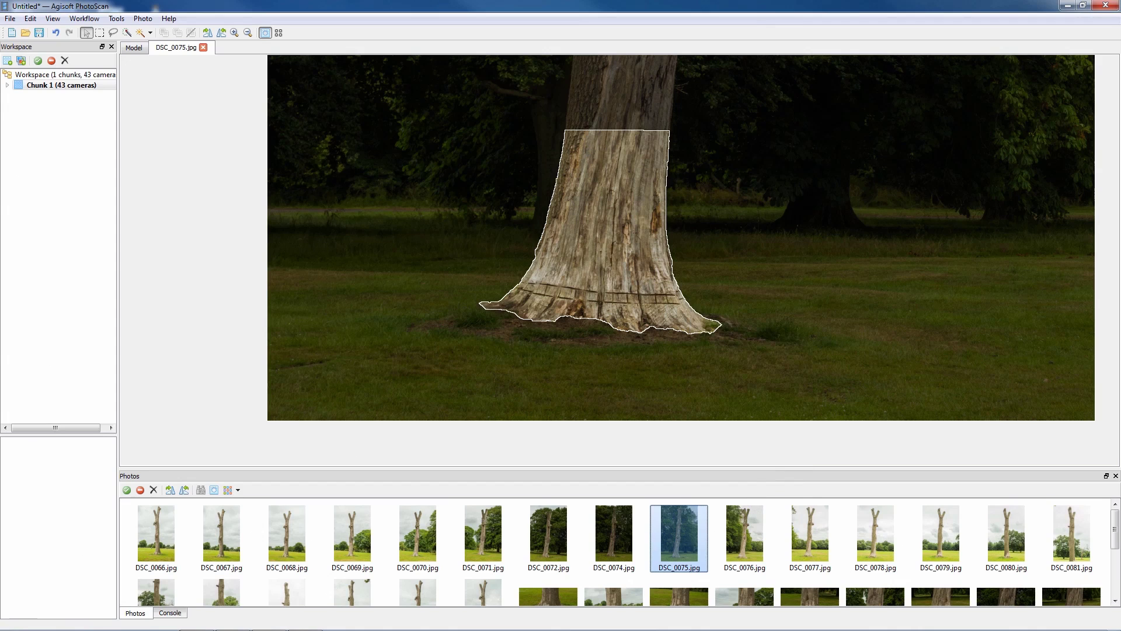
{"action": "right_click", "coordinate": [708, 236]}
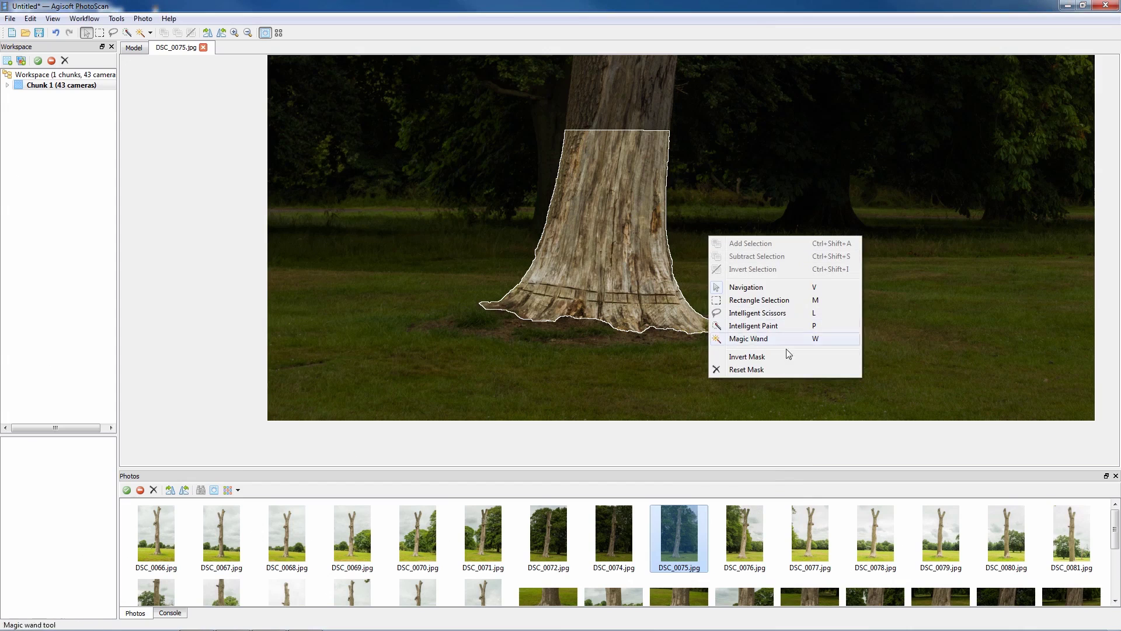
{"action": "left_click", "coordinate": [766, 370]}
{"action": "scroll", "coordinate": [772, 365], "scroll_direction": "down", "scroll_amount": 3}
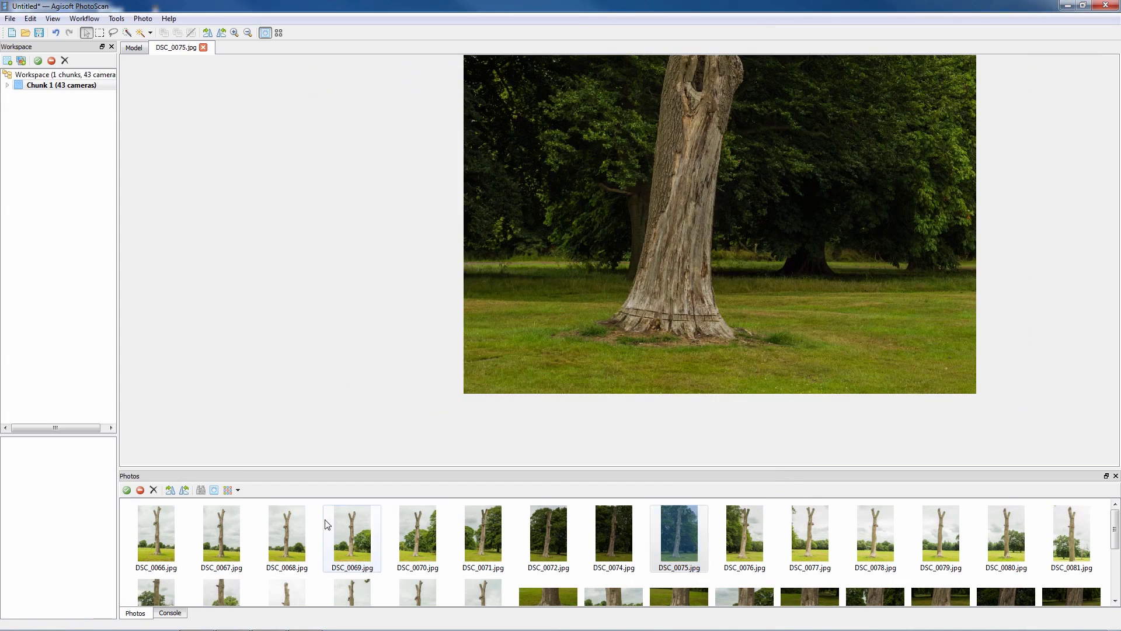
Show mask thumbnails and enlarge the Photos pane to show more cameras
{"action": "left_click", "coordinate": [214, 490]}
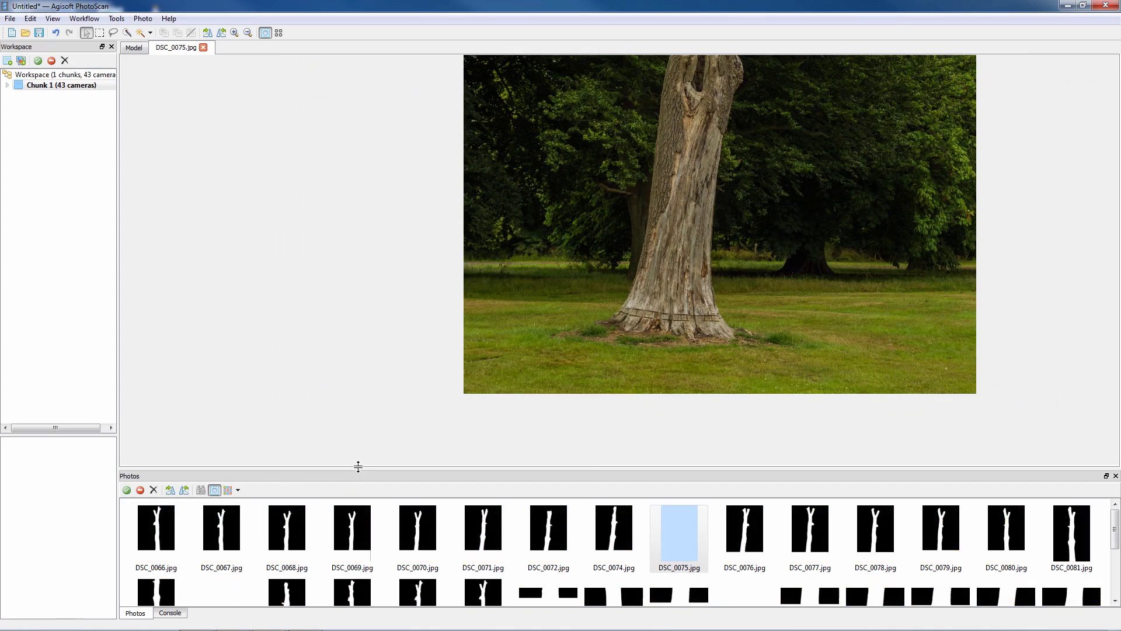
{"action": "left_click_drag", "start_coordinate": [359, 468], "coordinate": [403, 492]}
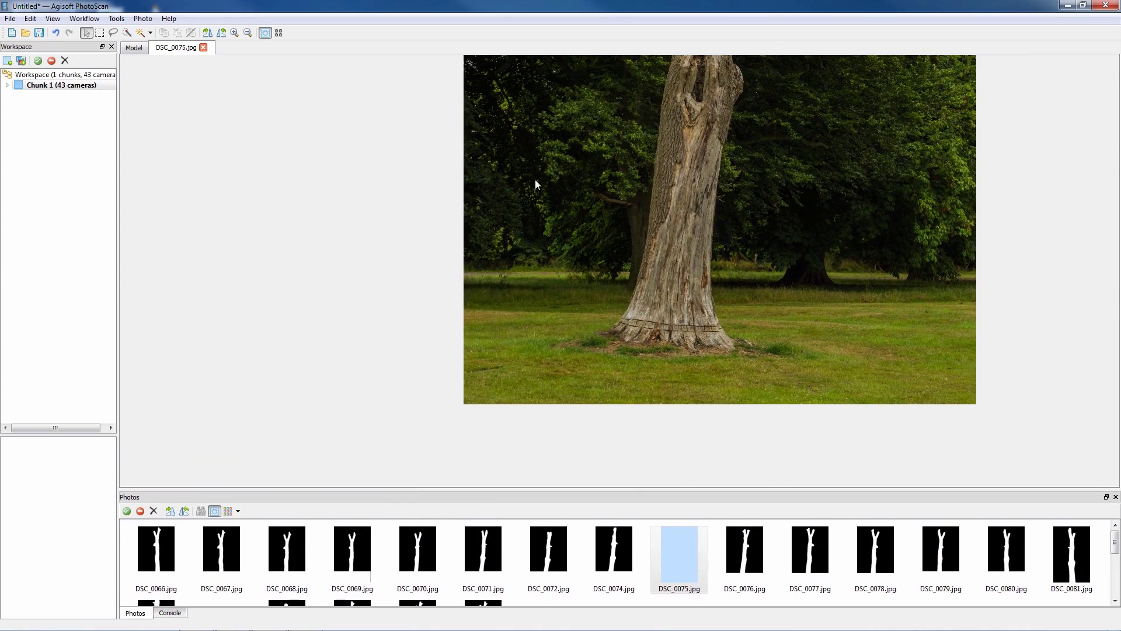
{"action": "right_click", "coordinate": [591, 289]}
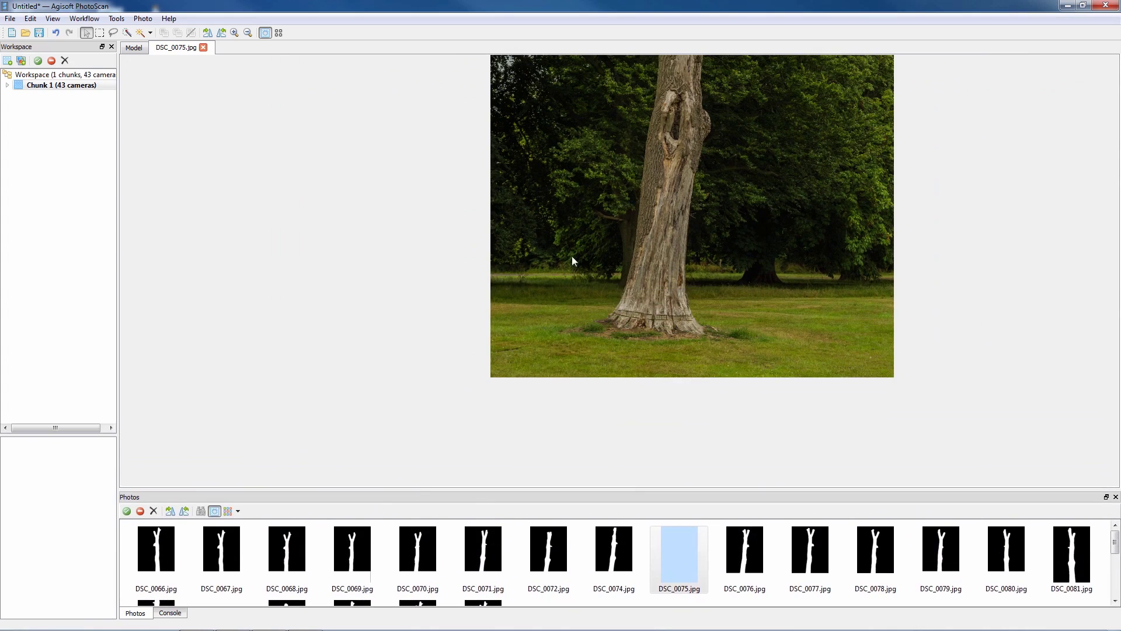
{"action": "right_click", "coordinate": [561, 285]}
Build a Medium-quality dense cloud and orbit the model to view the forked top
{"action": "left_click", "coordinate": [136, 51]}
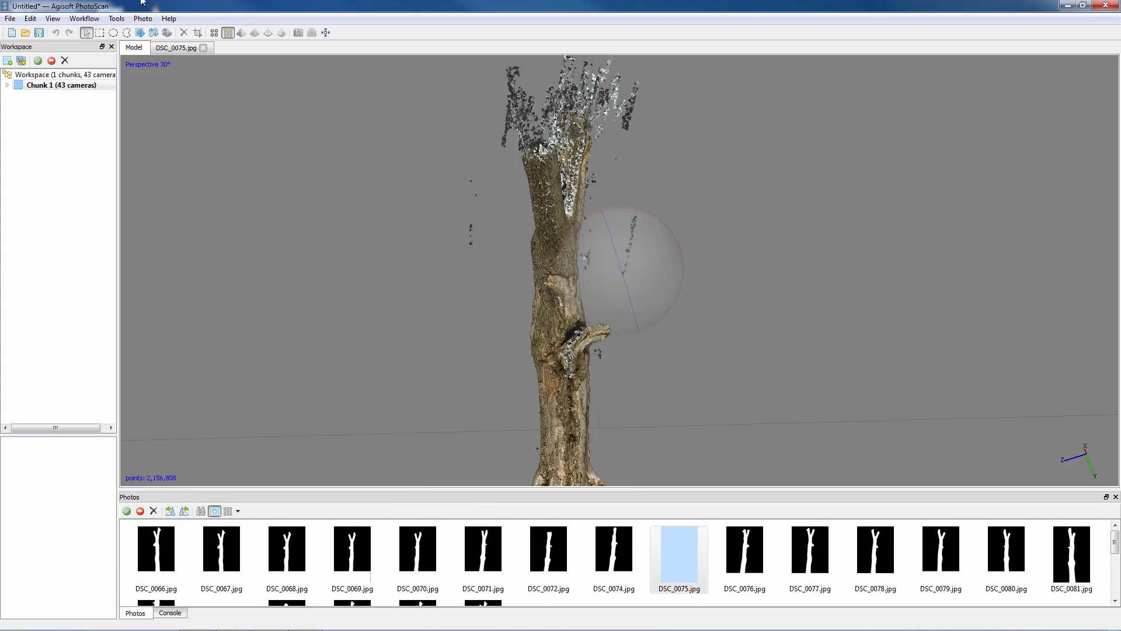
{"action": "left_click", "coordinate": [84, 18]}
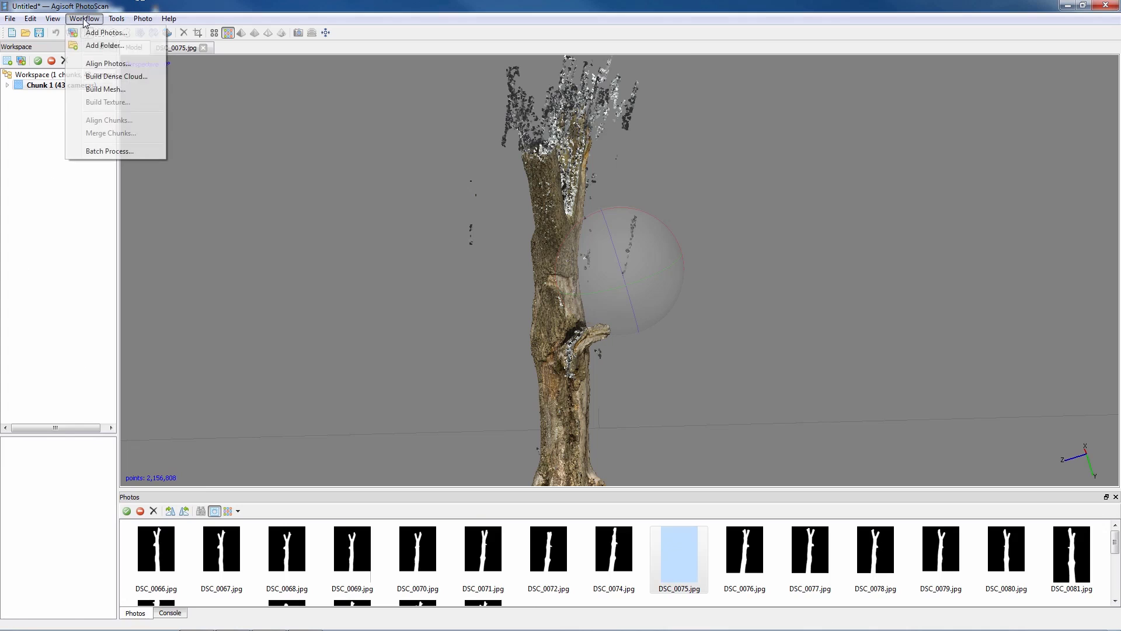
{"action": "left_click", "coordinate": [117, 77]}
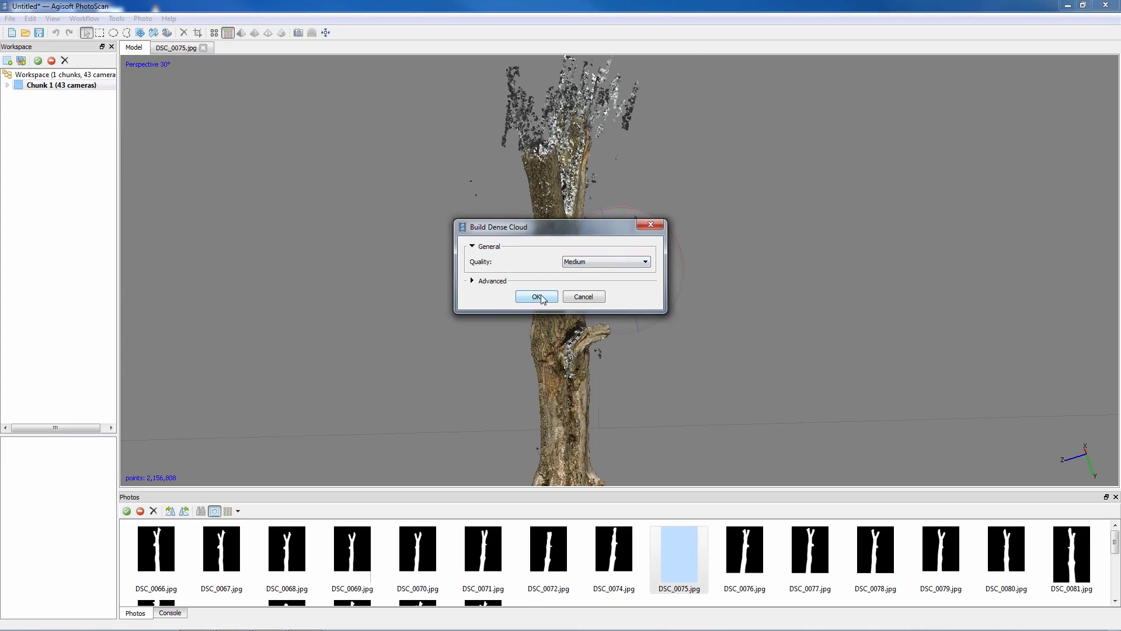
{"action": "left_click", "coordinate": [541, 296]}
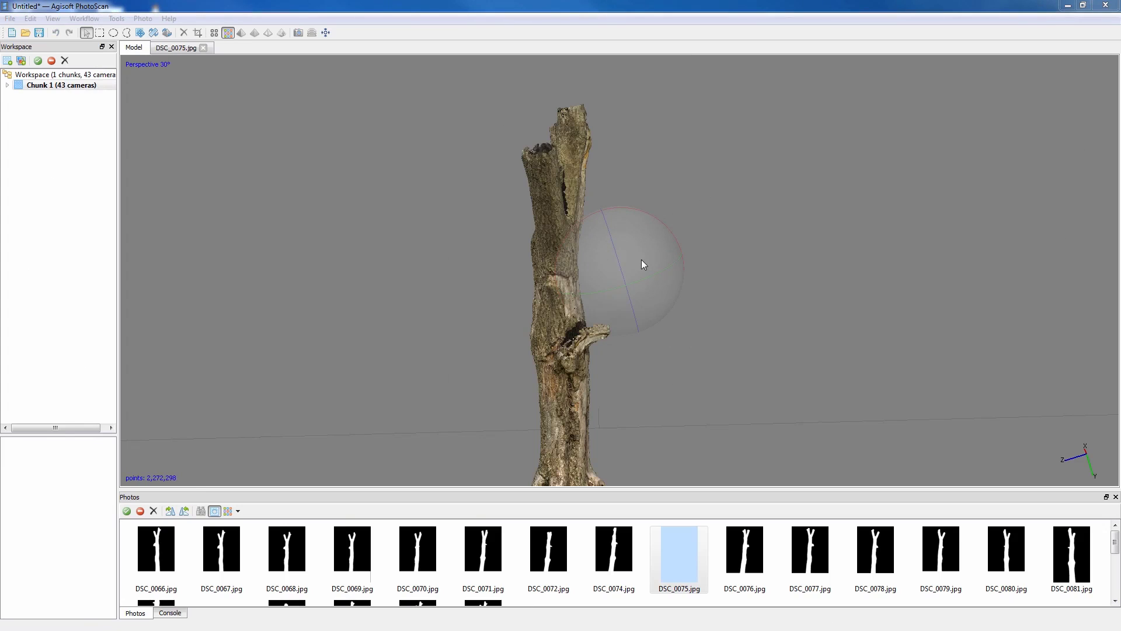
{"action": "left_click_drag", "start_coordinate": [643, 264], "coordinate": [542, 355]}
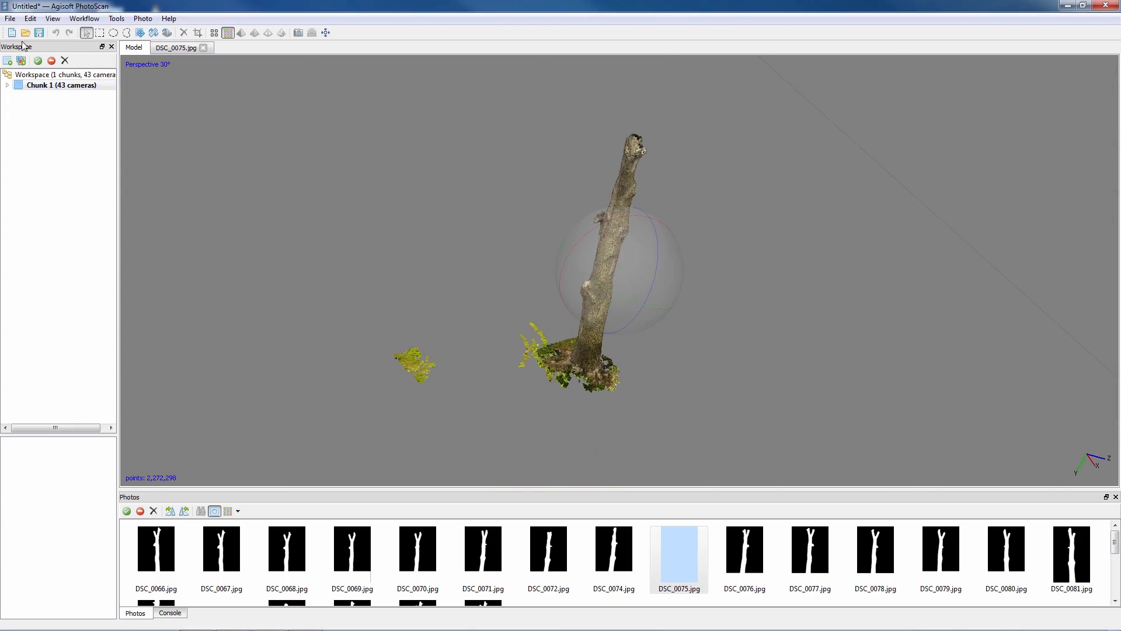
Box-select and delete the stray green bush cluster left of the trunk
{"action": "left_click", "coordinate": [100, 33]}
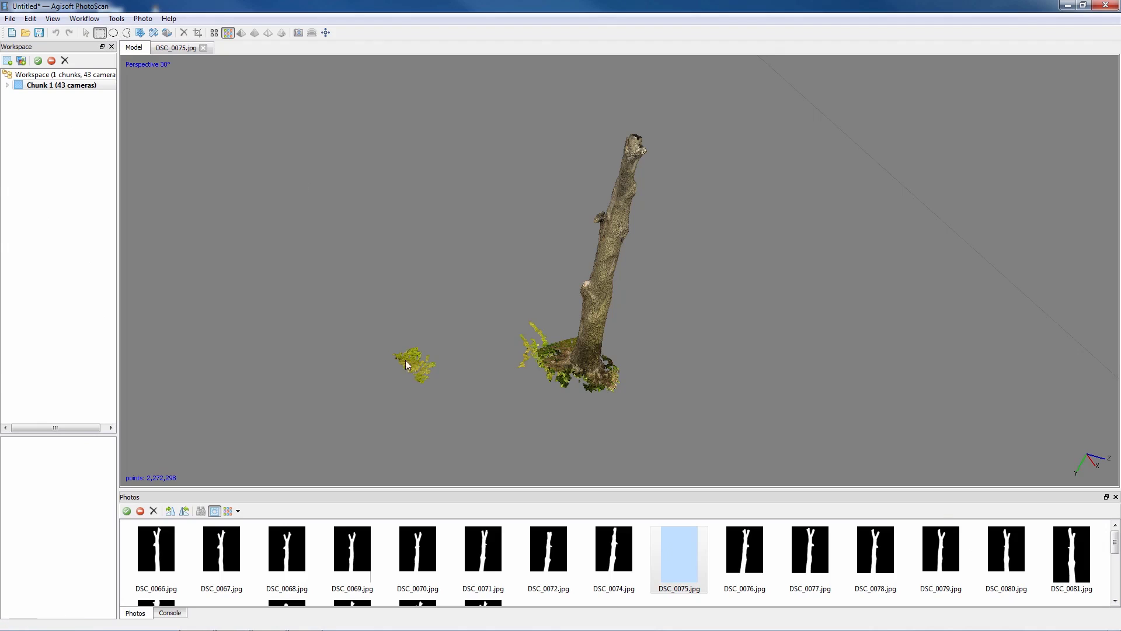
{"action": "left_click_drag", "start_coordinate": [359, 439], "coordinate": [460, 300]}
{"action": "key", "text": "Delete"}
{"action": "scroll", "coordinate": [604, 370], "scroll_direction": "up", "scroll_amount": 3}
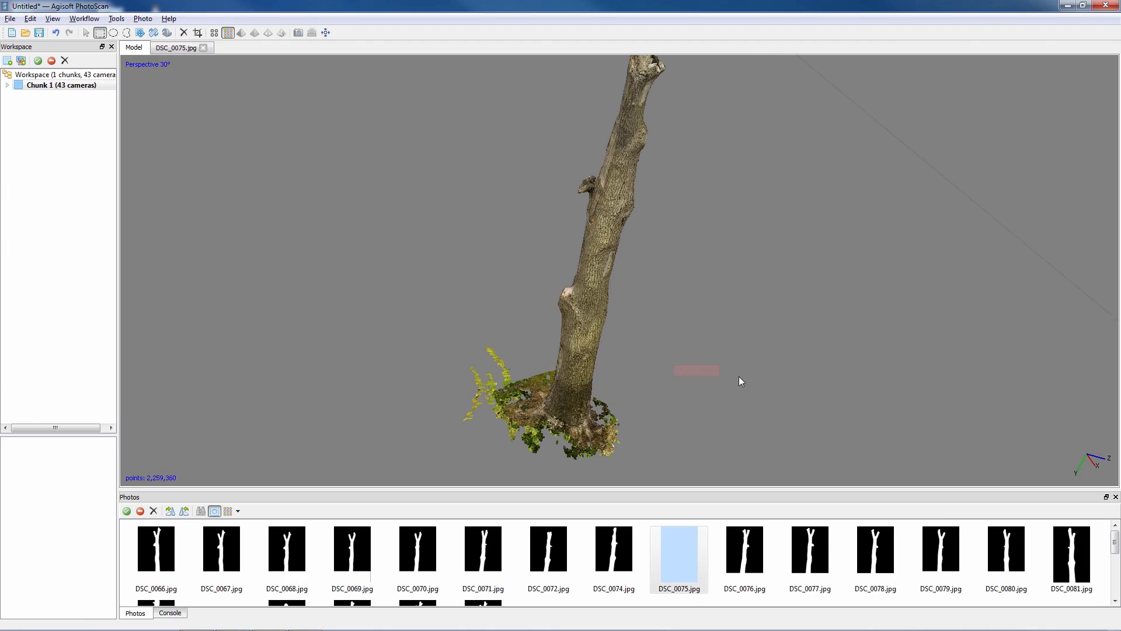
{"action": "right_click_drag", "start_coordinate": [717, 389], "coordinate": [783, 263]}
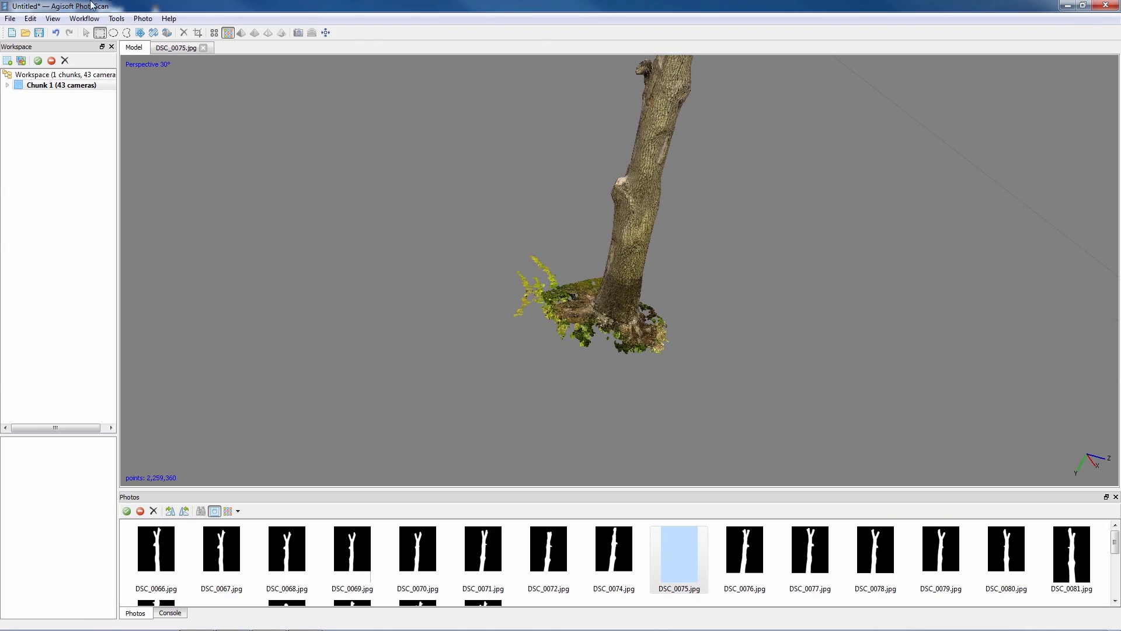
Lasso and delete the stray points below the tree, then orbit and zoom to inspect
{"action": "left_click", "coordinate": [86, 33]}
{"action": "left_click_drag", "start_coordinate": [555, 257], "coordinate": [590, 266]}
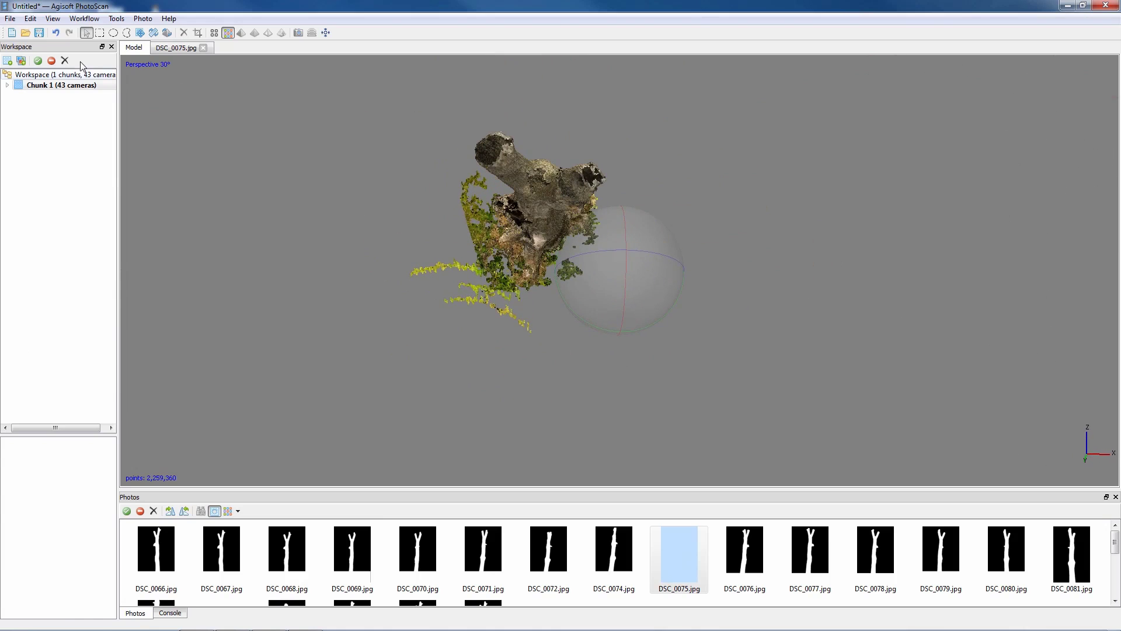
{"action": "left_click", "coordinate": [127, 33]}
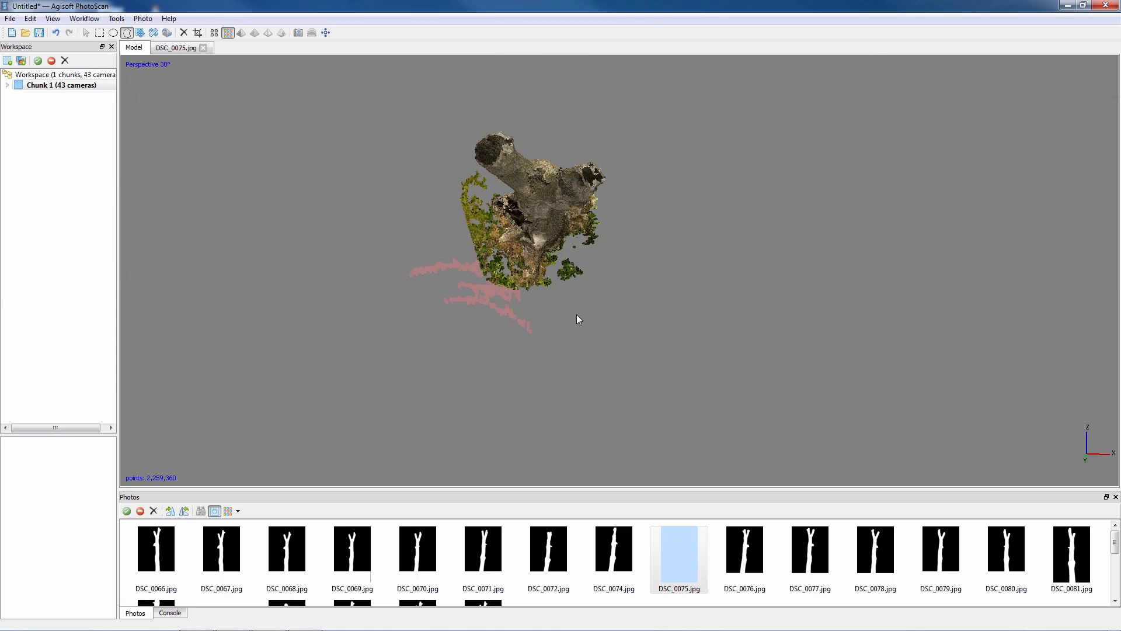
{"action": "key", "text": "Delete"}
{"action": "left_click", "coordinate": [86, 32]}
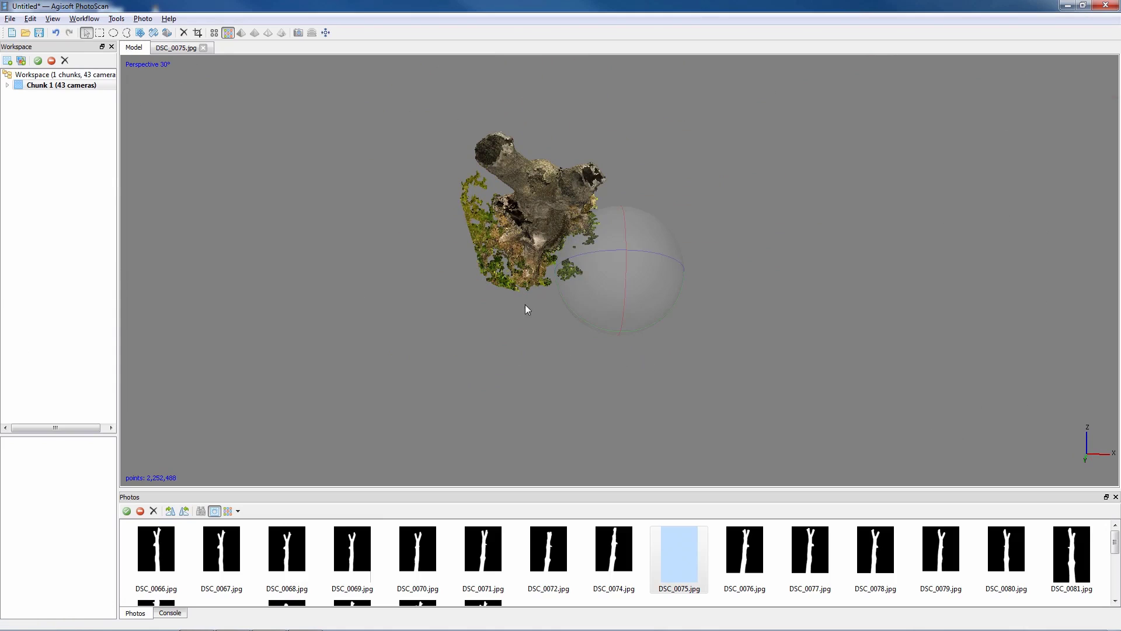
{"action": "left_click_drag", "start_coordinate": [524, 303], "coordinate": [604, 277]}
{"action": "scroll", "coordinate": [579, 271], "scroll_direction": "up", "scroll_amount": 5}
{"action": "scroll", "coordinate": [603, 275], "scroll_direction": "up", "scroll_amount": 10}
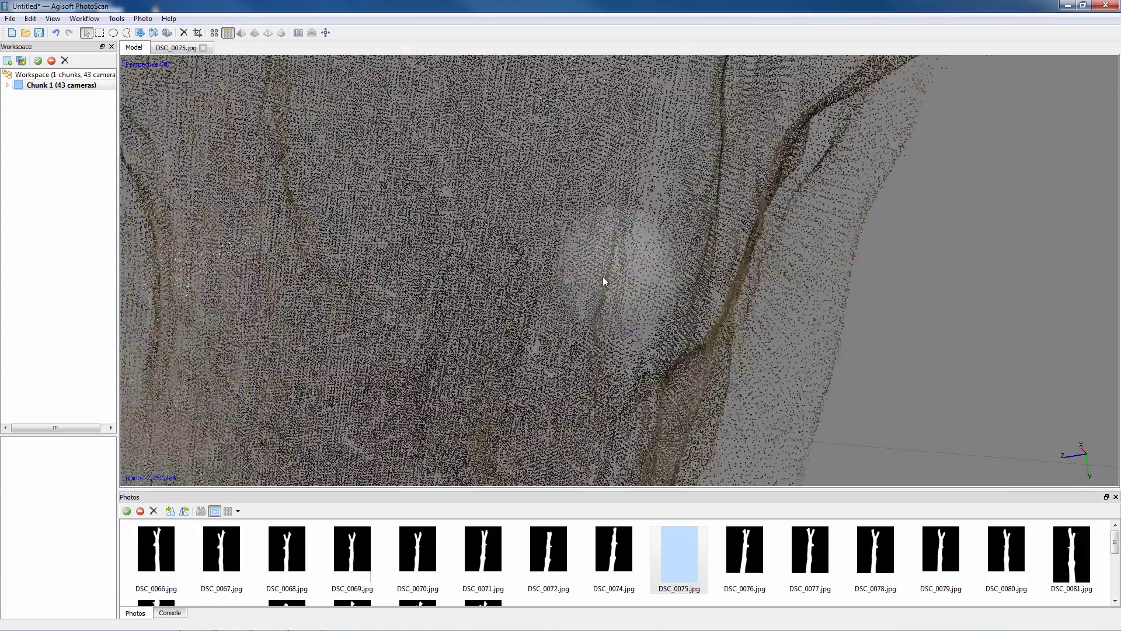
{"action": "scroll", "coordinate": [603, 276], "scroll_direction": "down", "scroll_amount": 8}
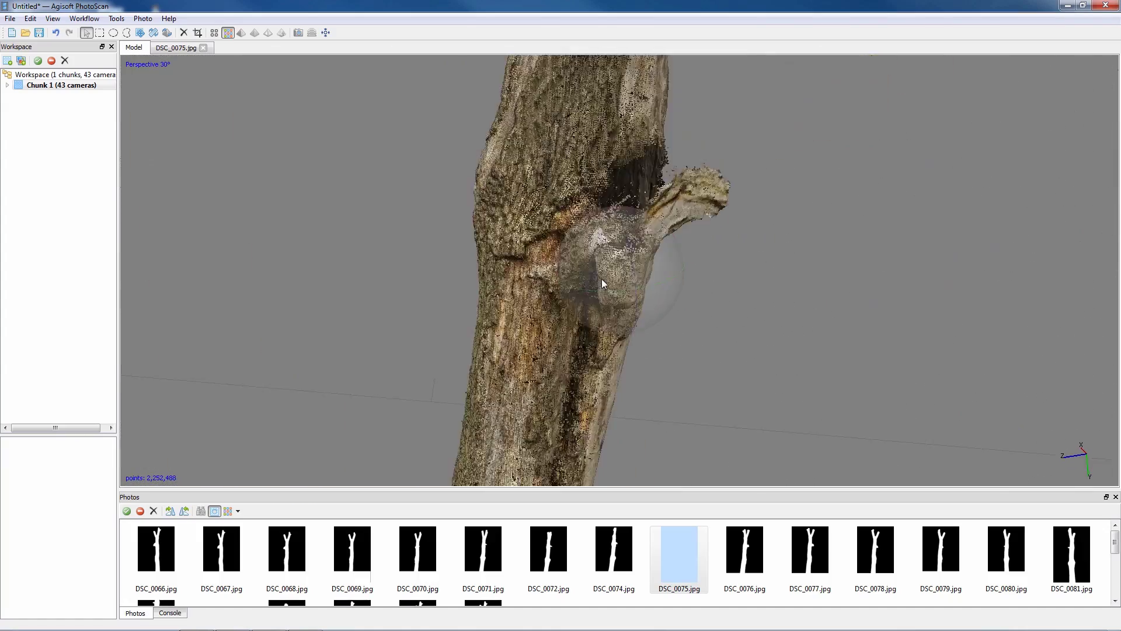
{"action": "left_click_drag", "start_coordinate": [601, 306], "coordinate": [610, 383]}
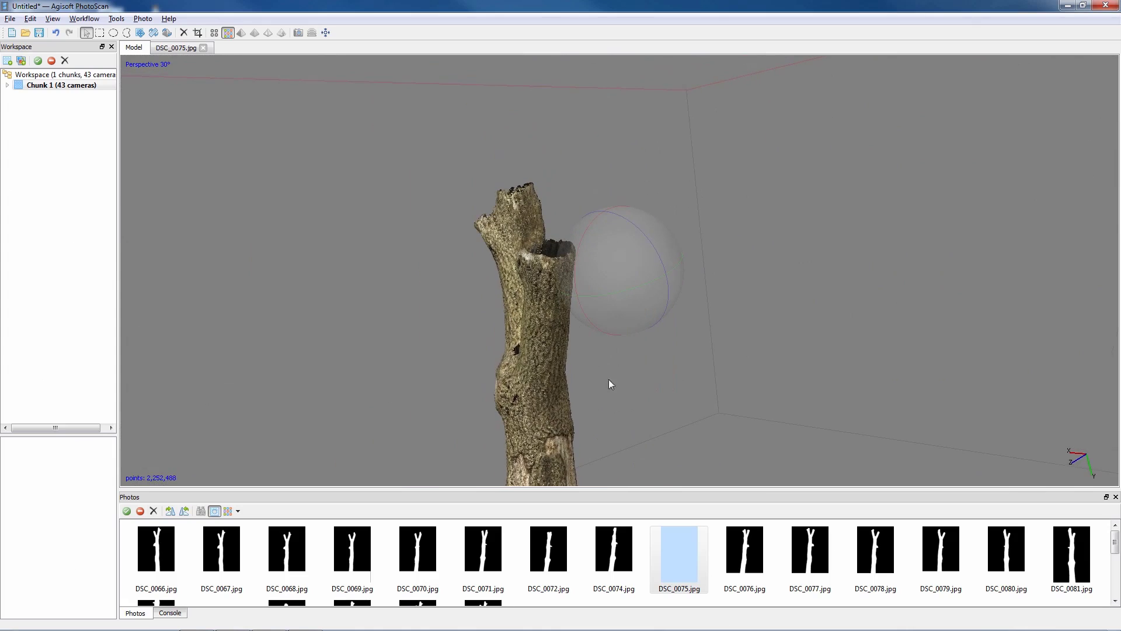
Build a mesh with High face count and Extrapolated interpolation, then orbit the fork
{"action": "left_click", "coordinate": [85, 19]}
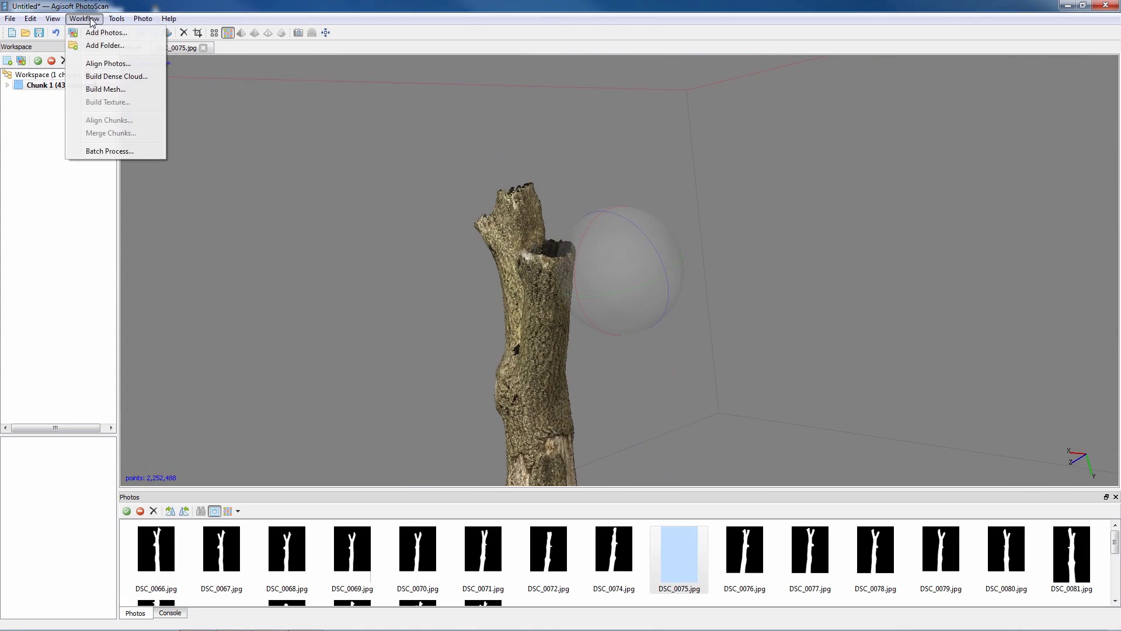
{"action": "left_click", "coordinate": [123, 90]}
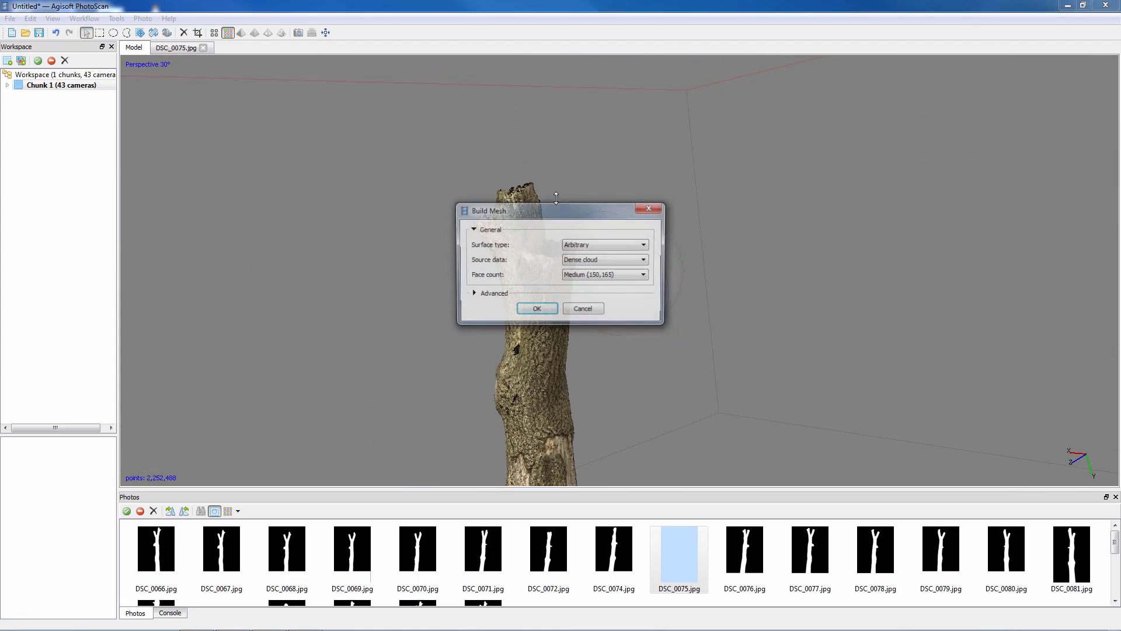
{"action": "left_click", "coordinate": [605, 277]}
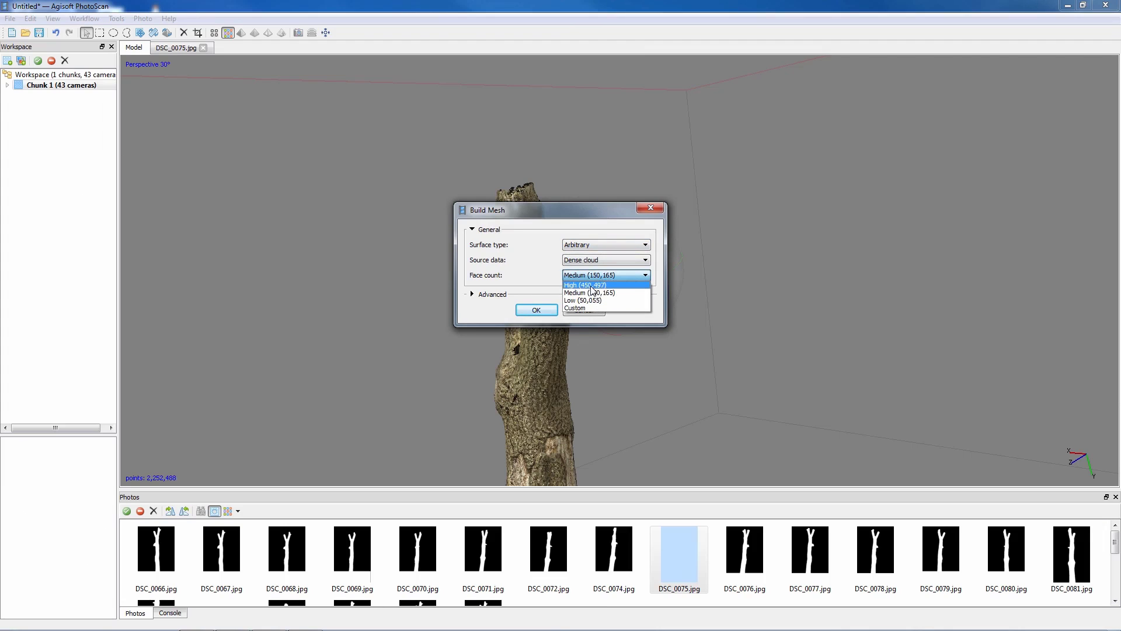
{"action": "left_click", "coordinate": [593, 286]}
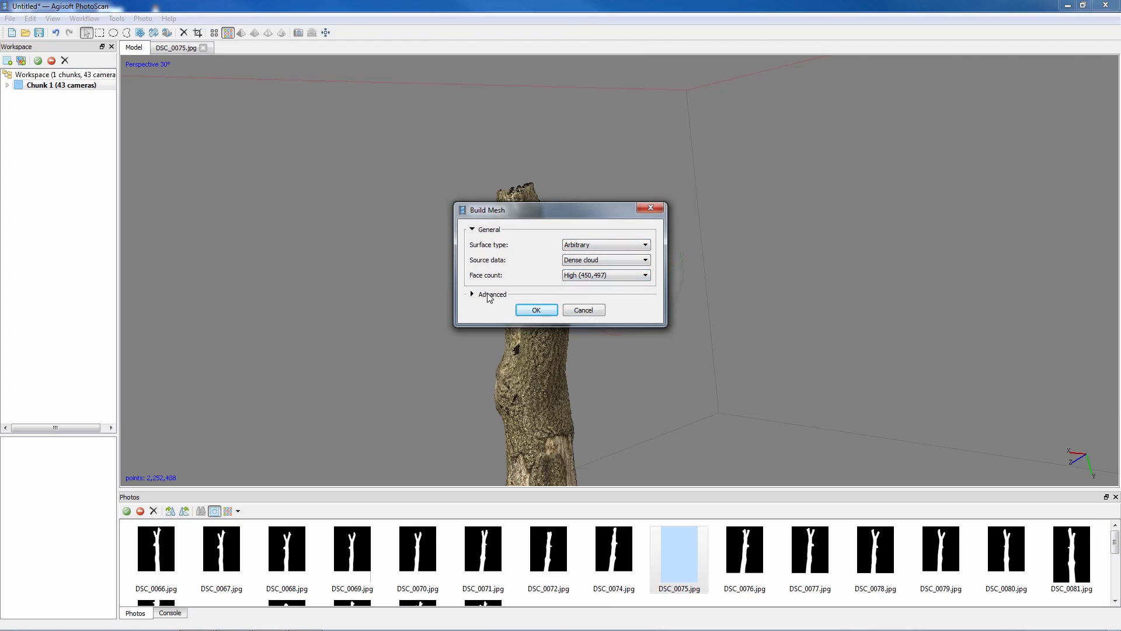
{"action": "left_click", "coordinate": [489, 295]}
{"action": "left_click", "coordinate": [613, 309]}
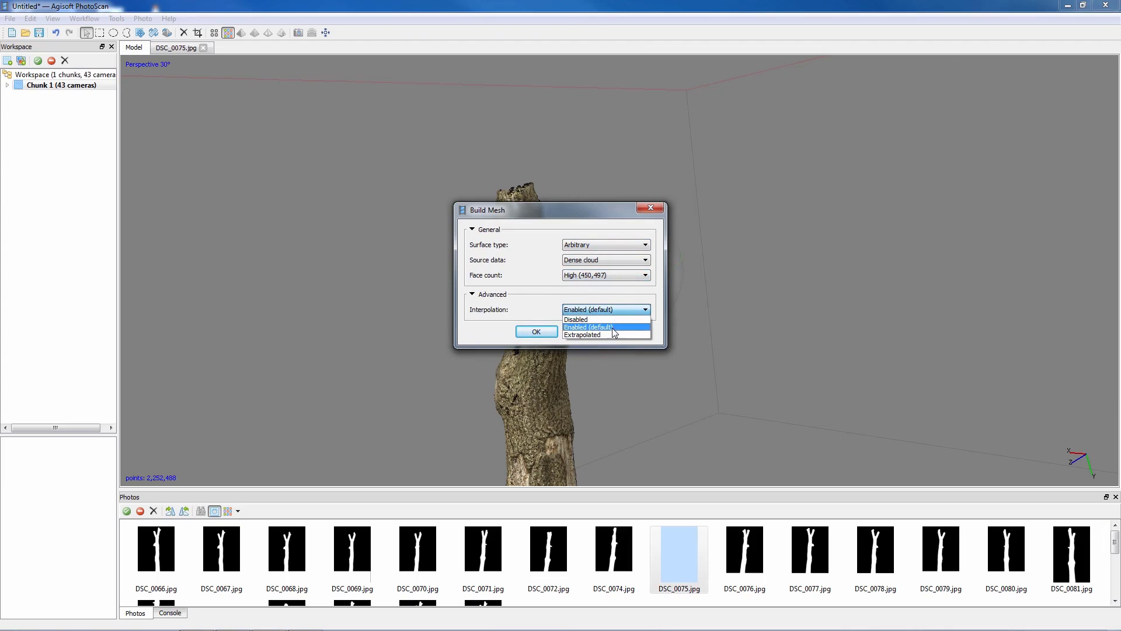
{"action": "left_click", "coordinate": [610, 334]}
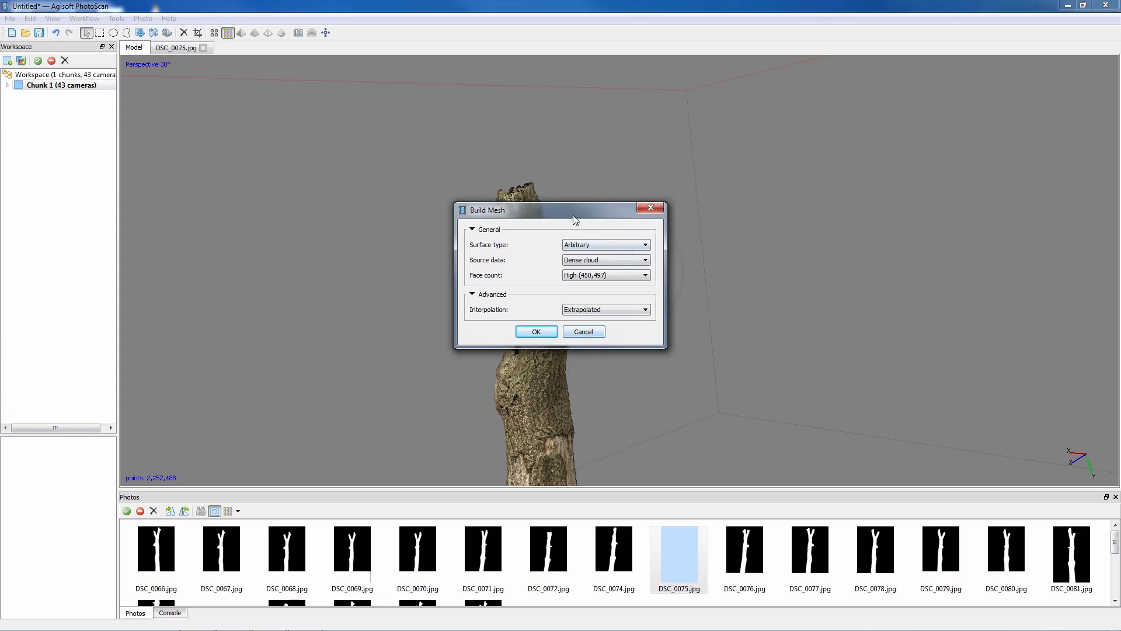
{"action": "left_click_drag", "start_coordinate": [573, 220], "coordinate": [772, 177]}
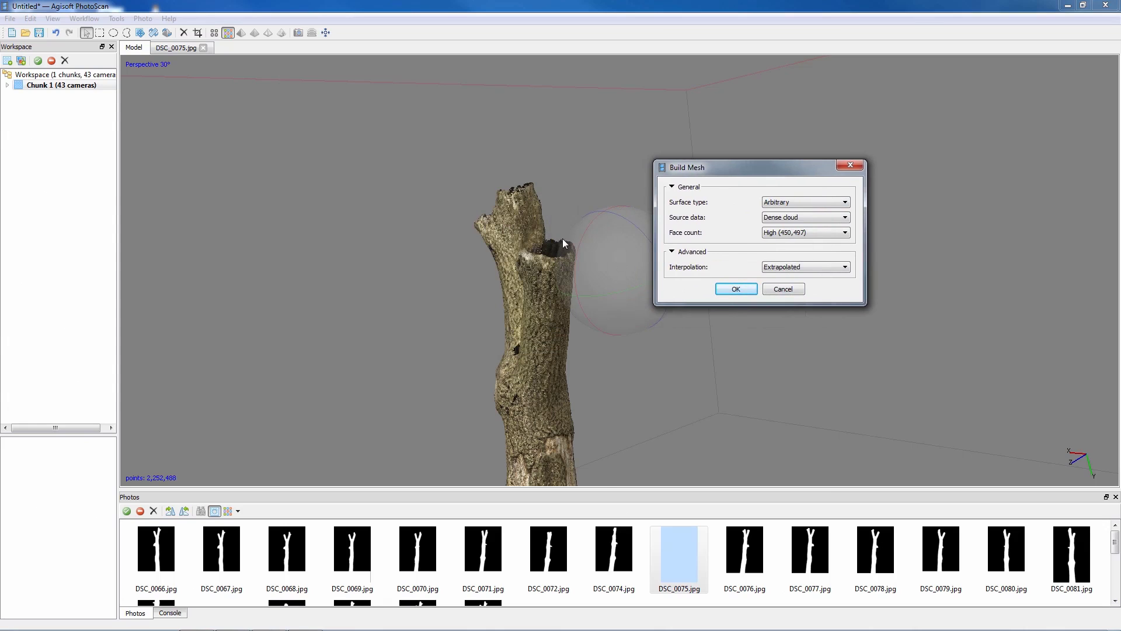
{"action": "left_click", "coordinate": [735, 289]}
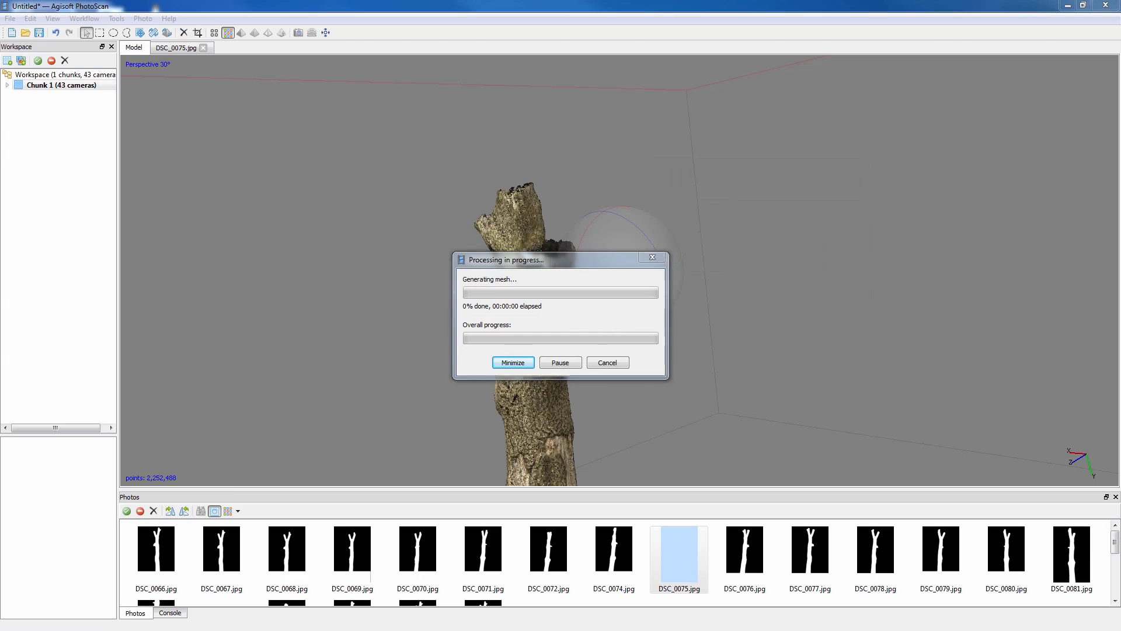
{"action": "left_click_drag", "start_coordinate": [619, 272], "coordinate": [693, 274]}
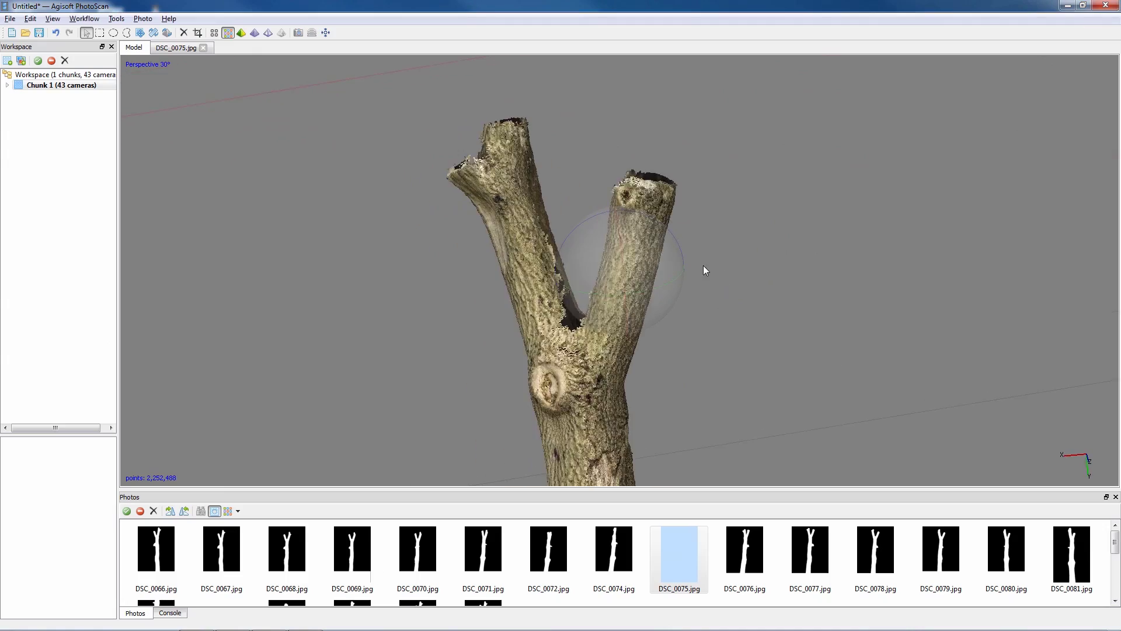
Inspect the mesh in shaded and wireframe modes, then return to solid coloured display
{"action": "scroll", "coordinate": [703, 265], "scroll_direction": "up", "scroll_amount": 3}
{"action": "left_click_drag", "start_coordinate": [650, 239], "coordinate": [661, 310]}
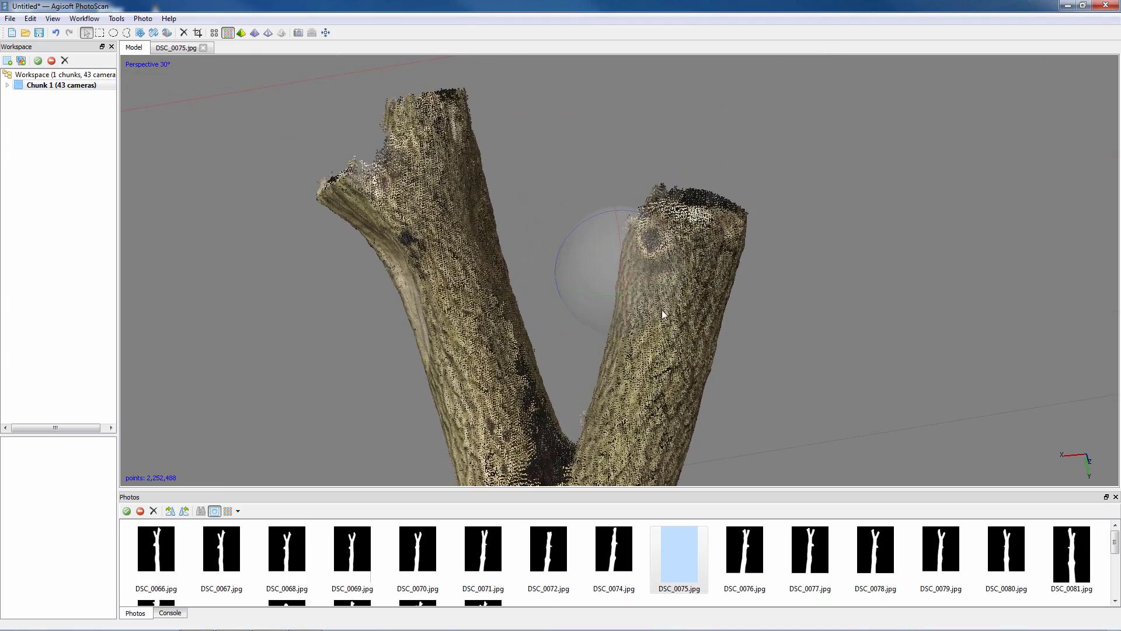
{"action": "left_click", "coordinate": [241, 33]}
{"action": "mouse_move", "coordinate": [455, 301]}
{"action": "left_mouse_down"}
{"action": "mouse_move", "coordinate": [590, 319]}
{"action": "mouse_move", "coordinate": [599, 227]}
{"action": "mouse_move", "coordinate": [764, 332]}
{"action": "mouse_move", "coordinate": [612, 247]}
{"action": "mouse_move", "coordinate": [578, 261]}
{"action": "mouse_move", "coordinate": [568, 296]}
{"action": "mouse_move", "coordinate": [663, 311]}
{"action": "mouse_move", "coordinate": [588, 299]}
{"action": "mouse_move", "coordinate": [669, 301]}
{"action": "mouse_move", "coordinate": [657, 231]}
{"action": "left_mouse_up"}
{"action": "scroll", "coordinate": [669, 302], "scroll_direction": "up", "scroll_amount": 10}
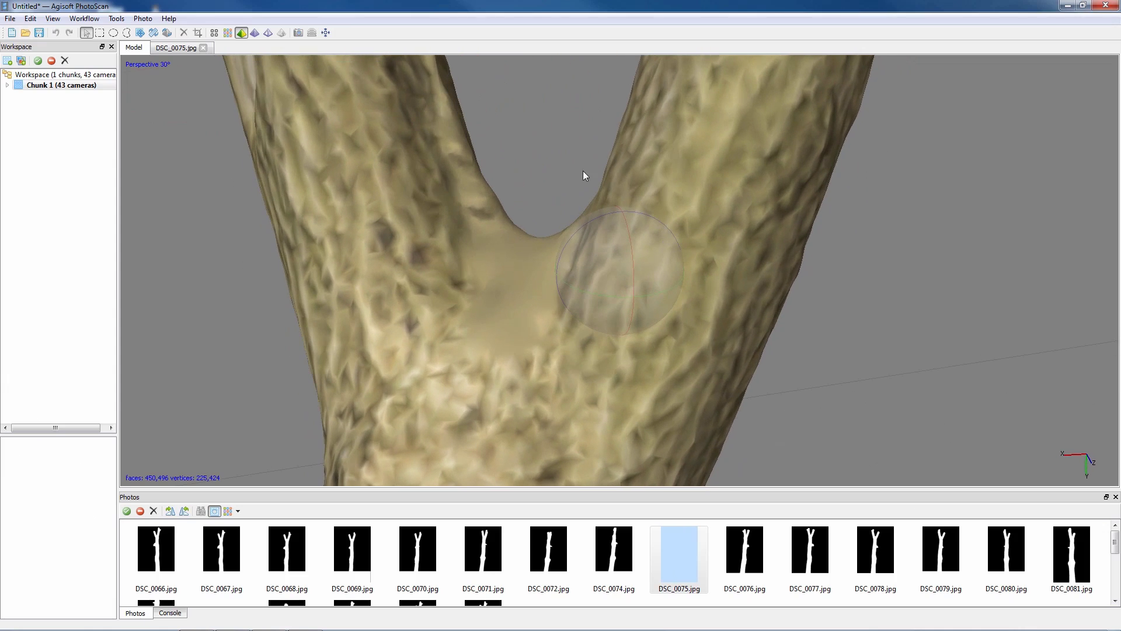
{"action": "left_click", "coordinate": [268, 33]}
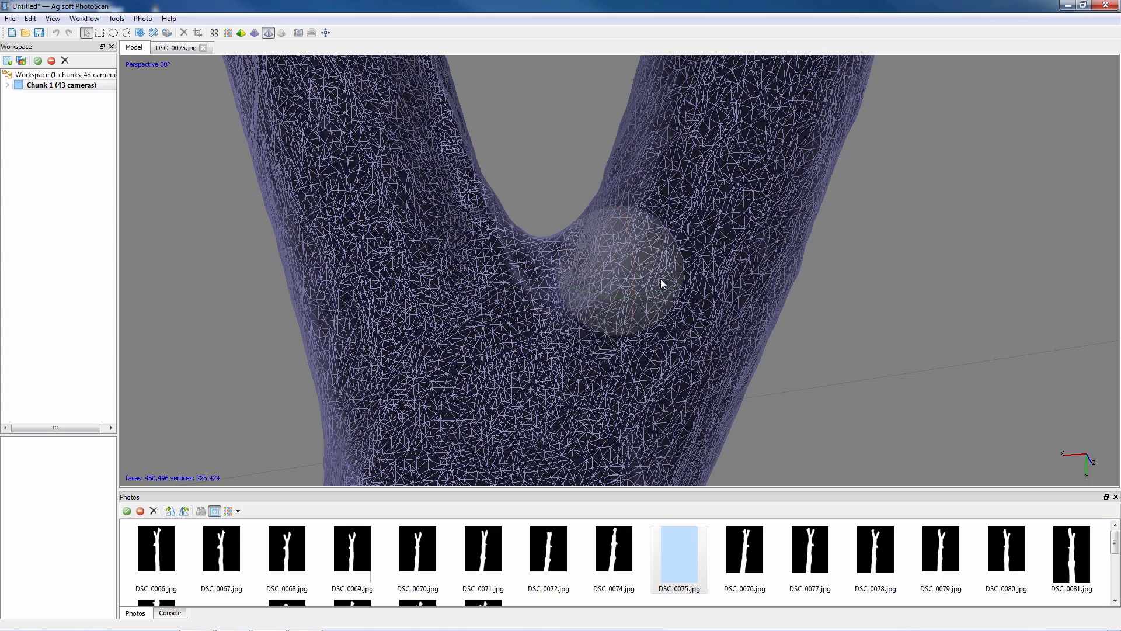
{"action": "left_click", "coordinate": [242, 33]}
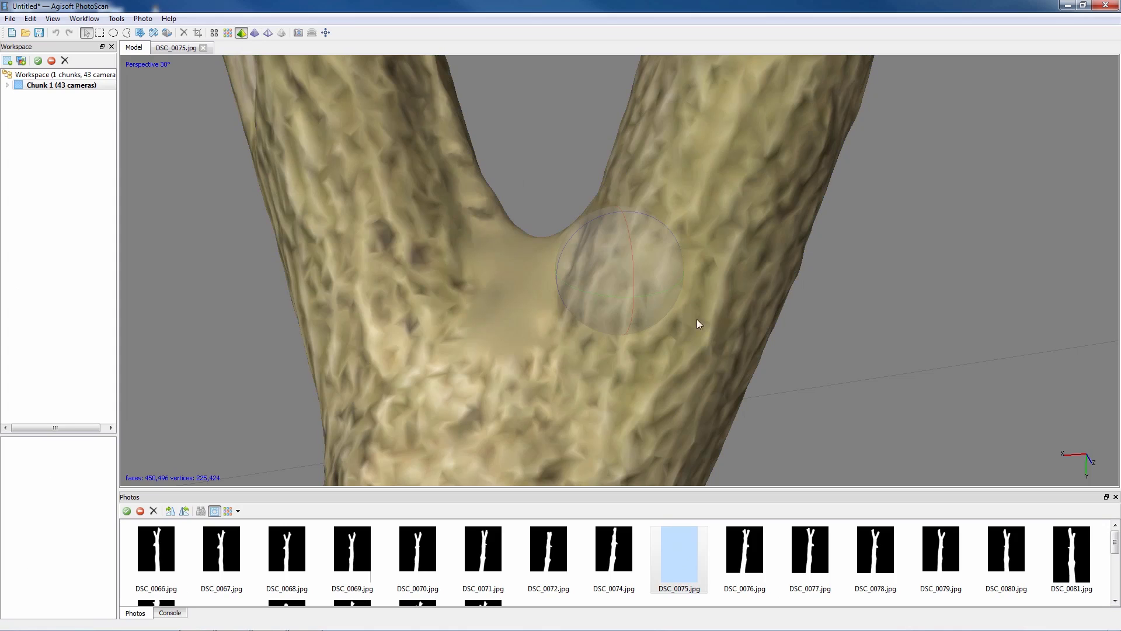
{"action": "left_click_drag", "start_coordinate": [696, 318], "coordinate": [658, 250]}
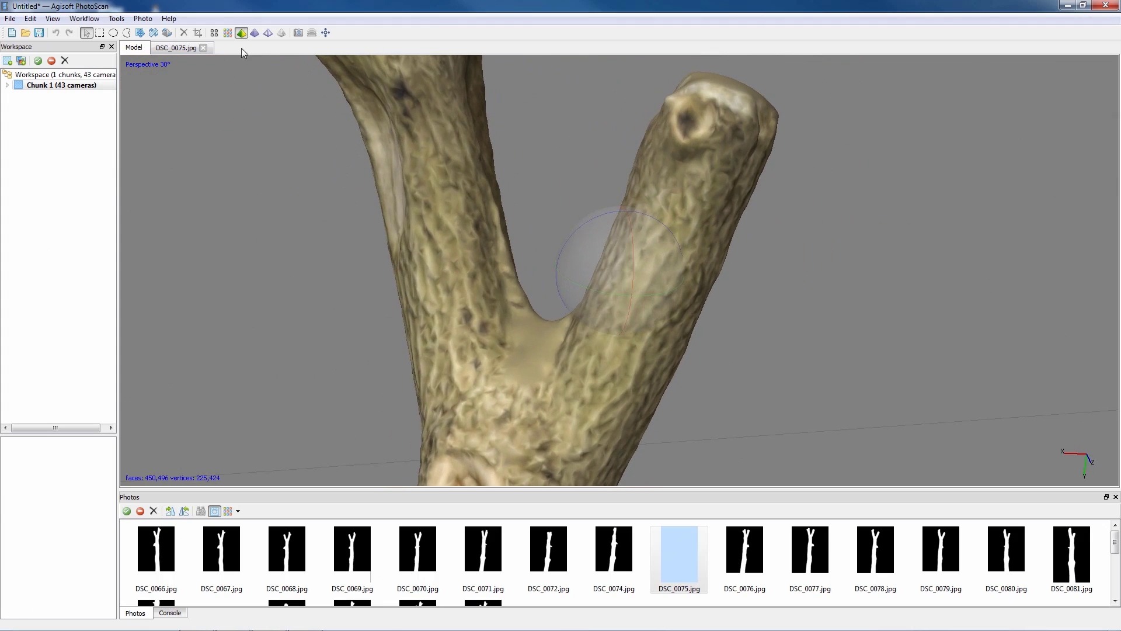
{"action": "left_click", "coordinate": [255, 33]}
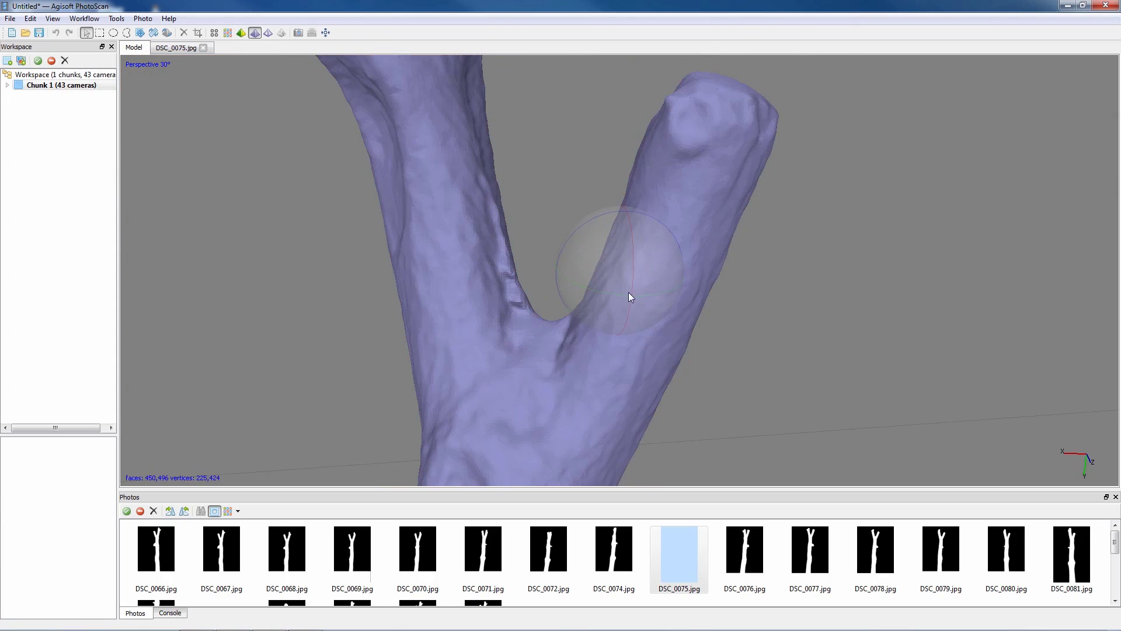
{"action": "mouse_move", "coordinate": [628, 292]}
{"action": "left_mouse_down"}
{"action": "mouse_move", "coordinate": [514, 266]}
{"action": "mouse_move", "coordinate": [575, 331]}
{"action": "mouse_move", "coordinate": [648, 353]}
{"action": "mouse_move", "coordinate": [659, 385]}
{"action": "mouse_move", "coordinate": [693, 316]}
{"action": "mouse_move", "coordinate": [629, 317]}
{"action": "mouse_move", "coordinate": [678, 290]}
{"action": "mouse_move", "coordinate": [780, 156]}
{"action": "mouse_move", "coordinate": [708, 263]}
{"action": "mouse_move", "coordinate": [633, 285]}
{"action": "mouse_move", "coordinate": [646, 276]}
{"action": "mouse_move", "coordinate": [650, 292]}
{"action": "mouse_move", "coordinate": [709, 319]}
{"action": "mouse_move", "coordinate": [623, 277]}
{"action": "mouse_move", "coordinate": [535, 282]}
{"action": "mouse_move", "coordinate": [643, 281]}
{"action": "mouse_move", "coordinate": [650, 399]}
{"action": "mouse_move", "coordinate": [684, 345]}
{"action": "mouse_move", "coordinate": [669, 250]}
{"action": "mouse_move", "coordinate": [595, 251]}
{"action": "mouse_move", "coordinate": [642, 305]}
{"action": "mouse_move", "coordinate": [641, 263]}
{"action": "mouse_move", "coordinate": [691, 317]}
{"action": "mouse_move", "coordinate": [624, 292]}
{"action": "mouse_move", "coordinate": [585, 293]}
{"action": "mouse_move", "coordinate": [629, 270]}
{"action": "mouse_move", "coordinate": [706, 275]}
{"action": "mouse_move", "coordinate": [658, 244]}
{"action": "mouse_move", "coordinate": [676, 282]}
{"action": "mouse_move", "coordinate": [646, 243]}
{"action": "mouse_move", "coordinate": [626, 292]}
{"action": "mouse_move", "coordinate": [600, 259]}
{"action": "mouse_move", "coordinate": [632, 233]}
{"action": "mouse_move", "coordinate": [635, 334]}
{"action": "mouse_move", "coordinate": [622, 304]}
{"action": "mouse_move", "coordinate": [651, 289]}
{"action": "mouse_move", "coordinate": [654, 245]}
{"action": "mouse_move", "coordinate": [674, 296]}
{"action": "mouse_move", "coordinate": [643, 337]}
{"action": "mouse_move", "coordinate": [615, 315]}
{"action": "mouse_move", "coordinate": [628, 317]}
{"action": "mouse_move", "coordinate": [626, 250]}
{"action": "mouse_move", "coordinate": [634, 273]}
{"action": "mouse_move", "coordinate": [614, 292]}
{"action": "left_mouse_up"}
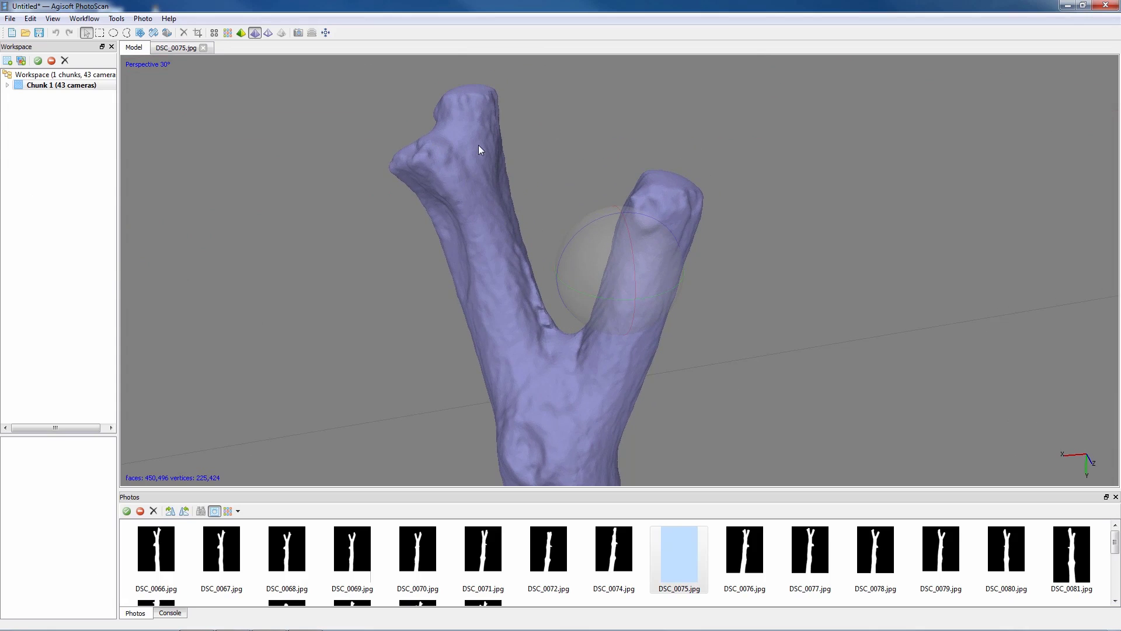
{"action": "left_click", "coordinate": [268, 33]}
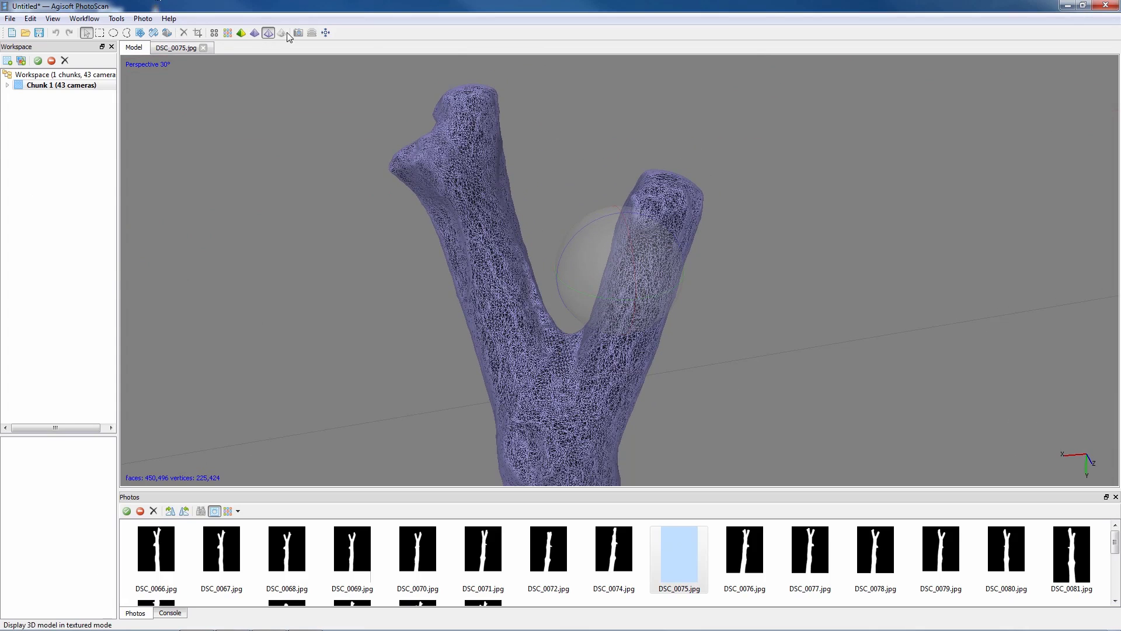
{"action": "left_click", "coordinate": [255, 33]}
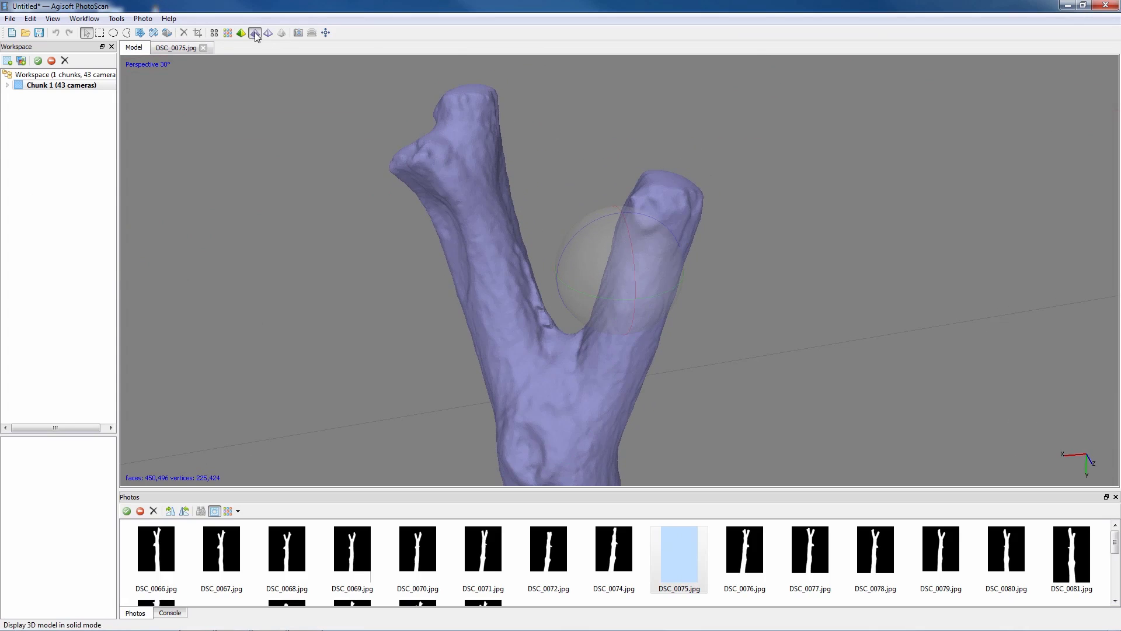
Build a 4096 x 1 texture with Generic mapping and Mosaic blending
{"action": "left_click", "coordinate": [89, 21]}
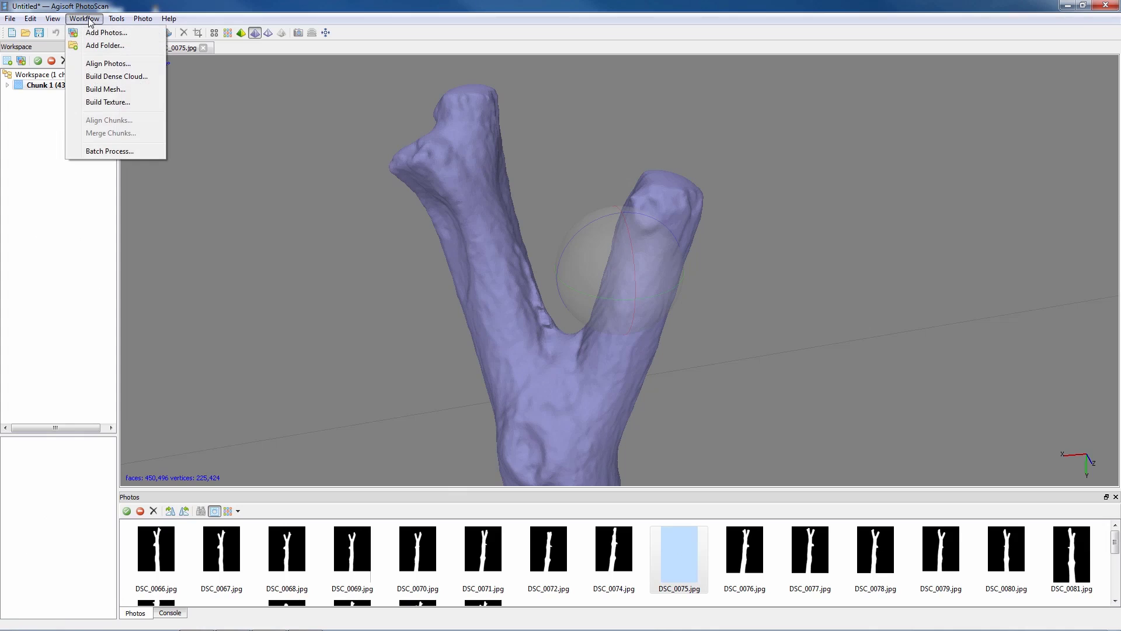
{"action": "left_click", "coordinate": [135, 103]}
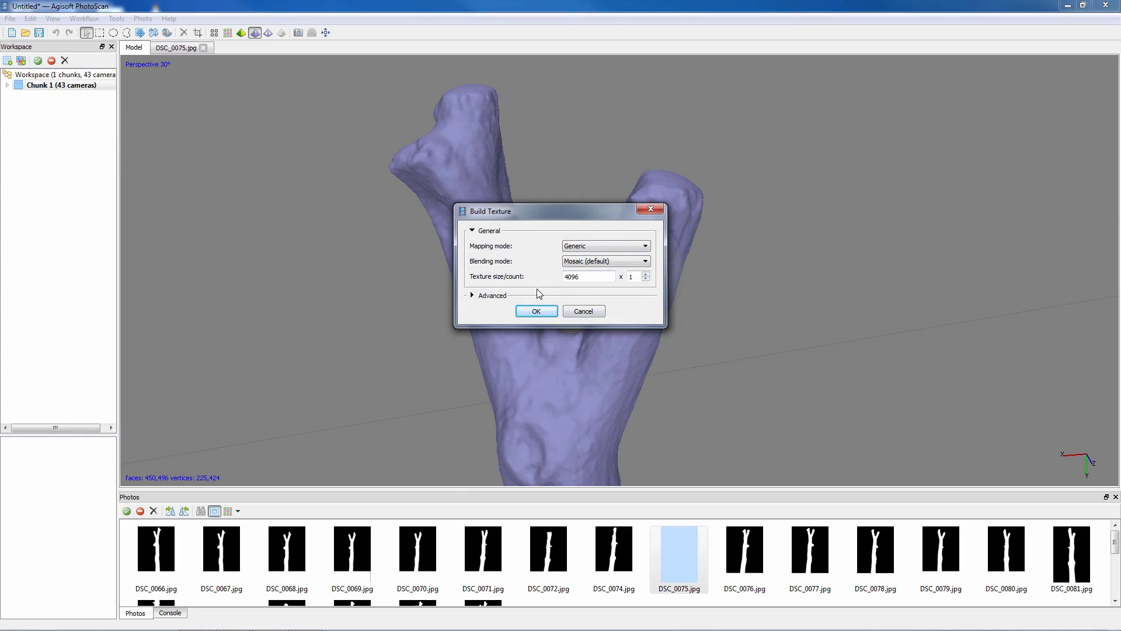
{"action": "left_click", "coordinate": [483, 297]}
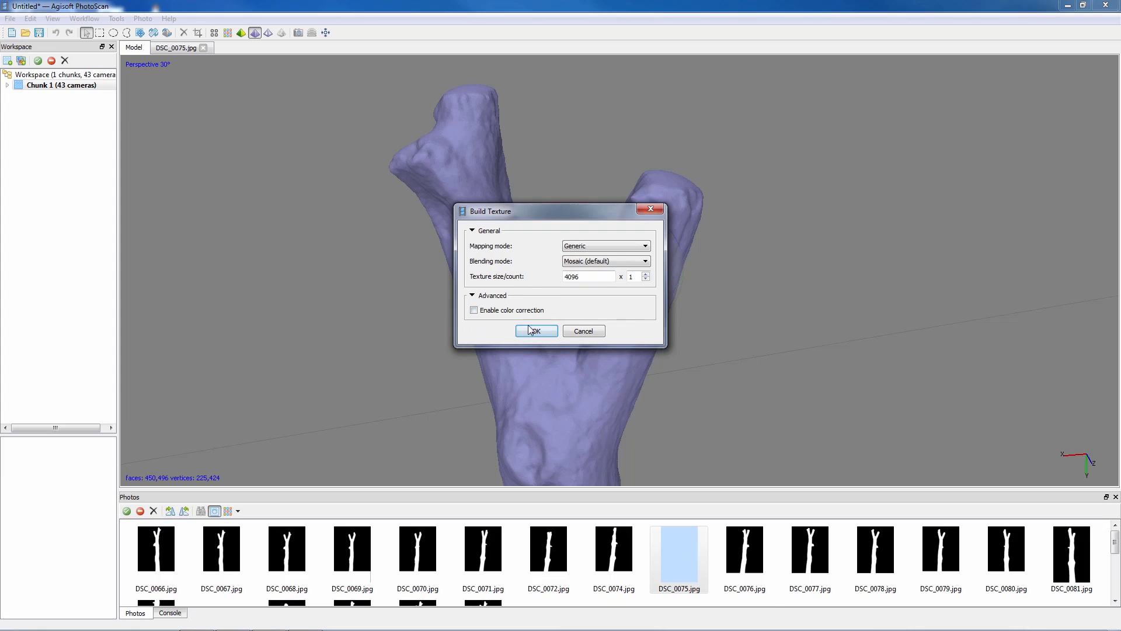
{"action": "left_click", "coordinate": [484, 297]}
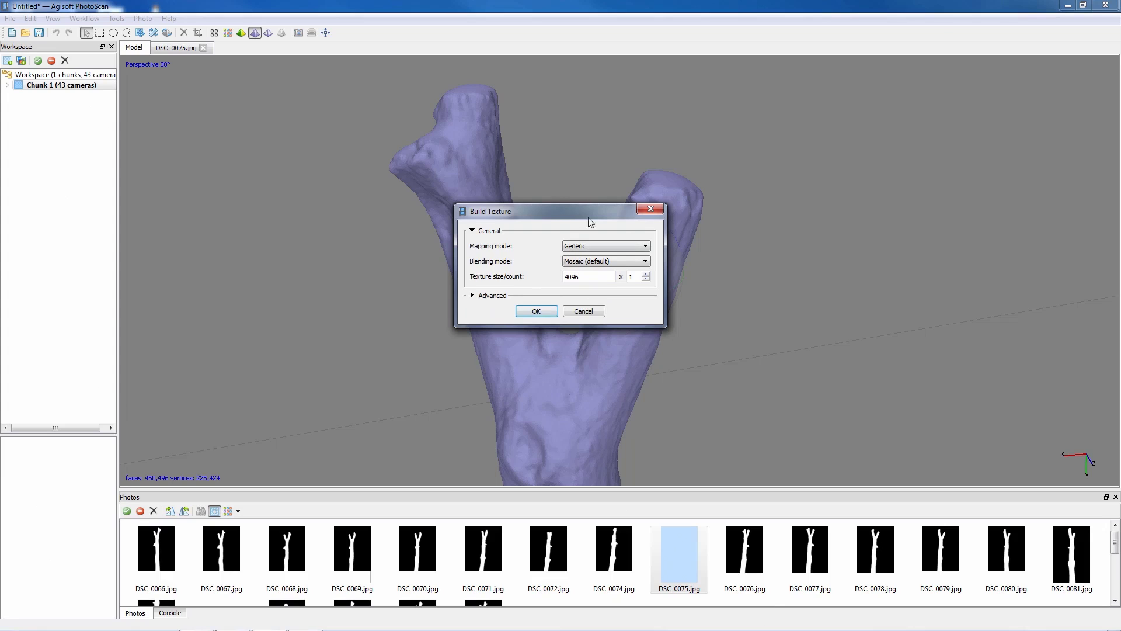
{"action": "left_click", "coordinate": [547, 315]}
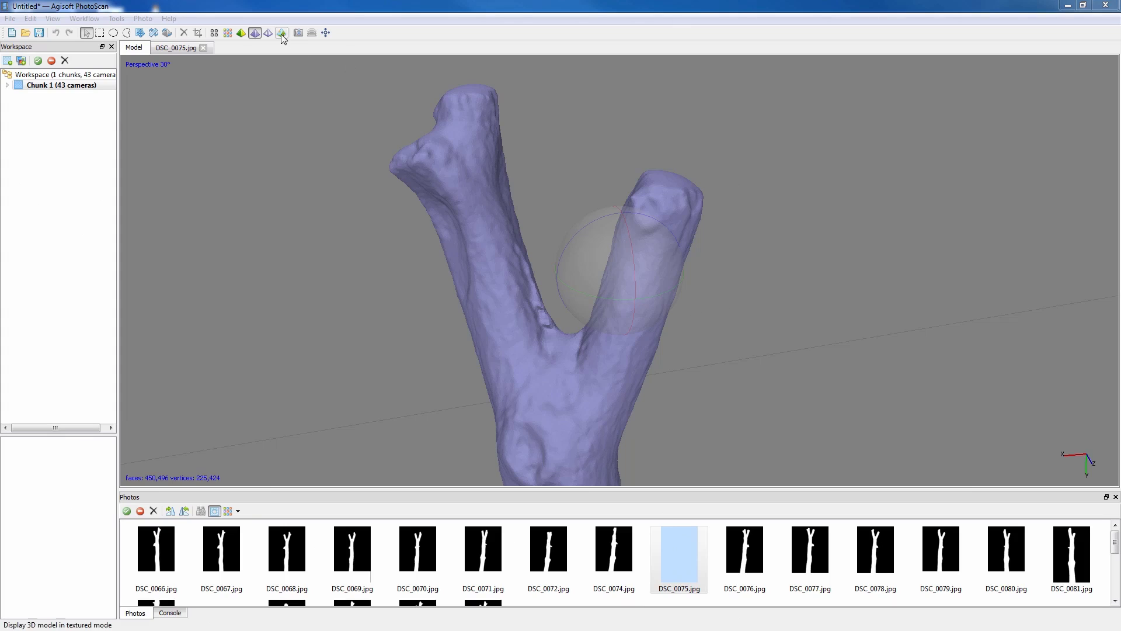
Show the model textured and orbit around the knot on the lower trunk
{"action": "left_click", "coordinate": [241, 33]}
{"action": "left_click_drag", "start_coordinate": [560, 242], "coordinate": [605, 202]}
{"action": "scroll", "coordinate": [622, 270], "scroll_direction": "up", "scroll_amount": 3}
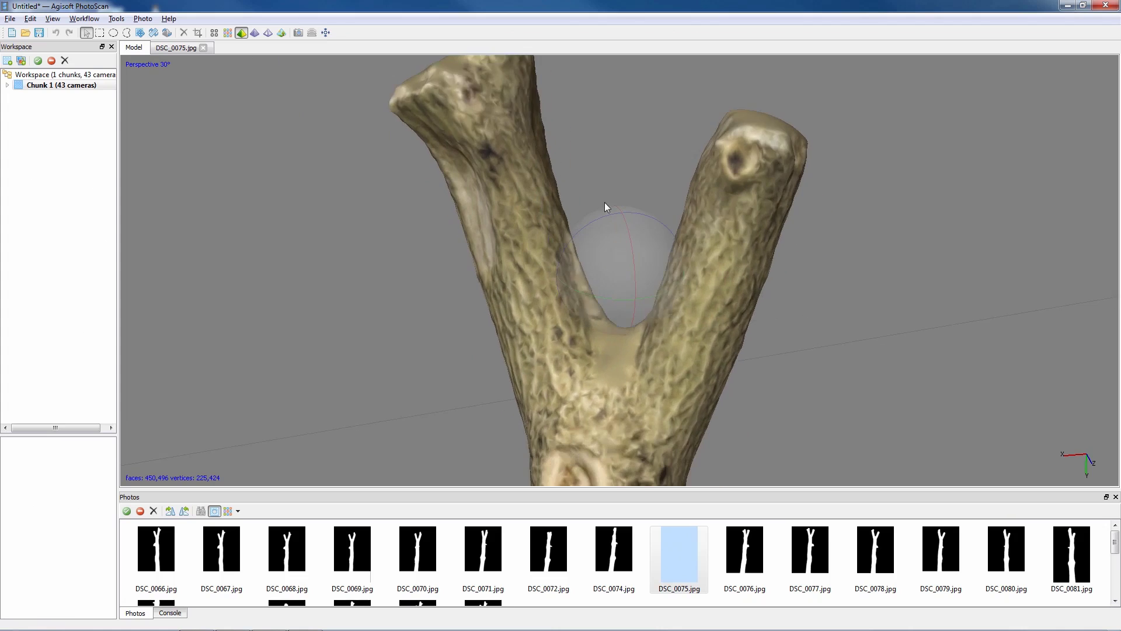
{"action": "left_click_drag", "start_coordinate": [601, 288], "coordinate": [594, 183]}
{"action": "left_click_drag", "start_coordinate": [602, 255], "coordinate": [656, 333]}
{"action": "left_click_drag", "start_coordinate": [630, 283], "coordinate": [571, 184]}
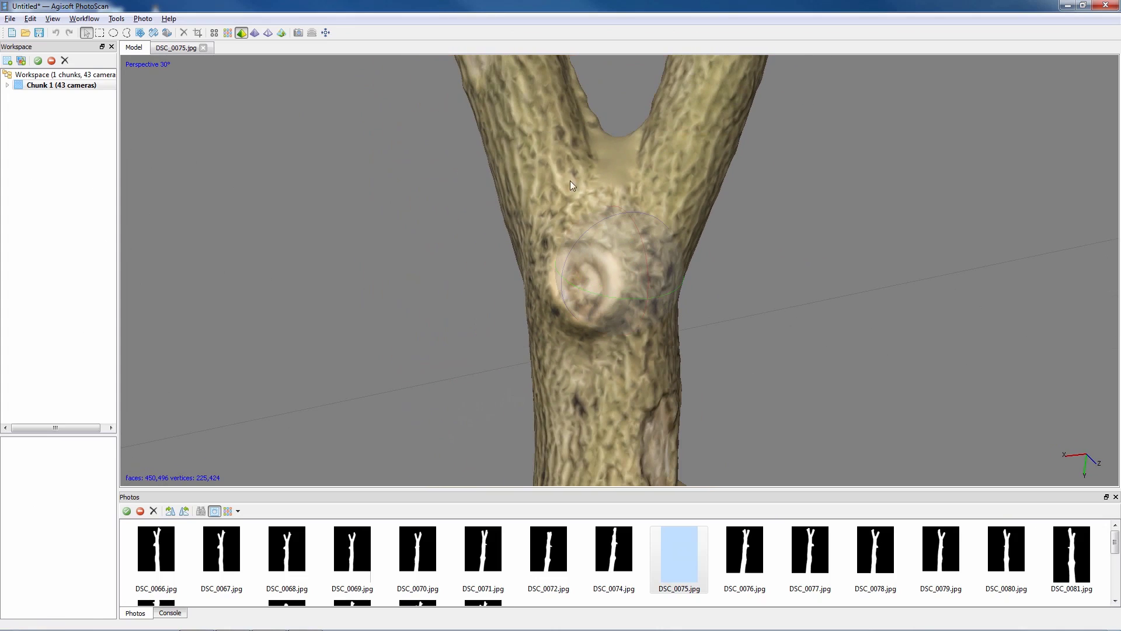
Zoom and orbit the textured model to inspect the trunk fork
{"action": "left_click", "coordinate": [281, 33]}
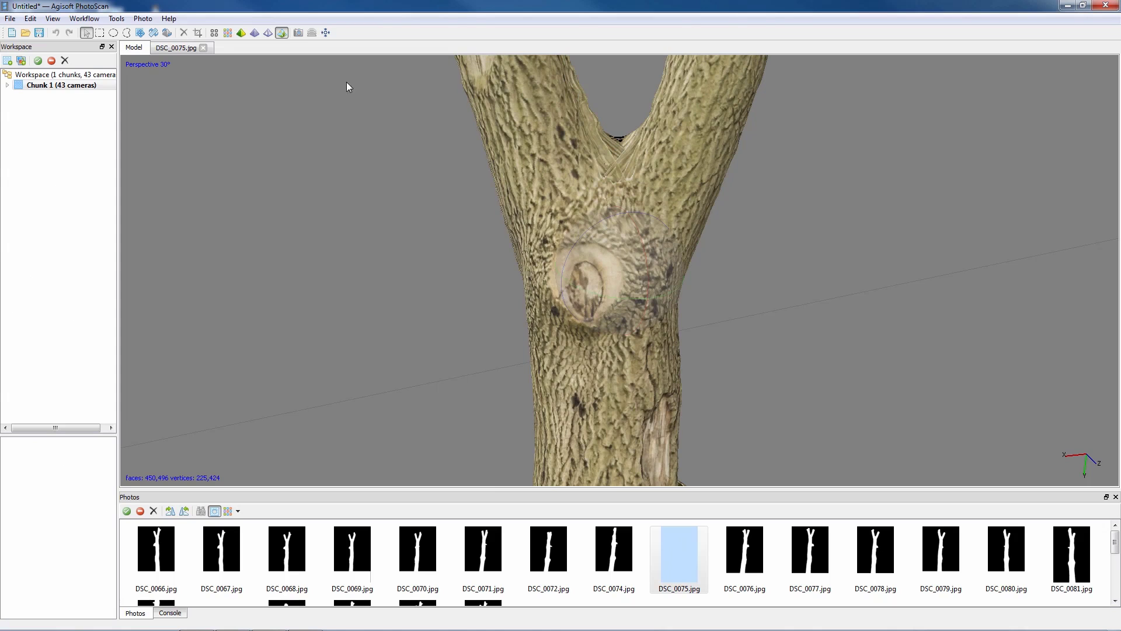
{"action": "scroll", "coordinate": [590, 306], "scroll_direction": "up", "scroll_amount": 6}
{"action": "scroll", "coordinate": [624, 278], "scroll_direction": "down", "scroll_amount": 3}
{"action": "left_click_drag", "start_coordinate": [625, 278], "coordinate": [639, 312]}
{"action": "scroll", "coordinate": [617, 226], "scroll_direction": "up", "scroll_amount": 4}
{"action": "scroll", "coordinate": [639, 304], "scroll_direction": "up", "scroll_amount": 6}
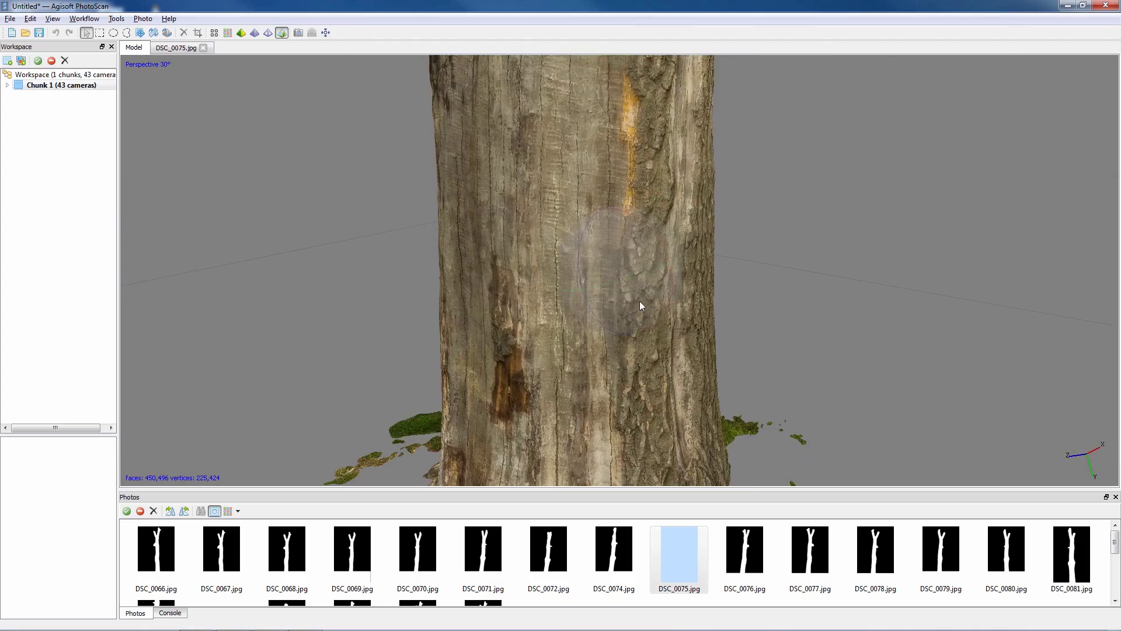
{"action": "left_click_drag", "start_coordinate": [643, 250], "coordinate": [566, 318]}
{"action": "scroll", "coordinate": [643, 292], "scroll_direction": "down", "scroll_amount": 3}
{"action": "scroll", "coordinate": [558, 324], "scroll_direction": "up", "scroll_amount": 3}
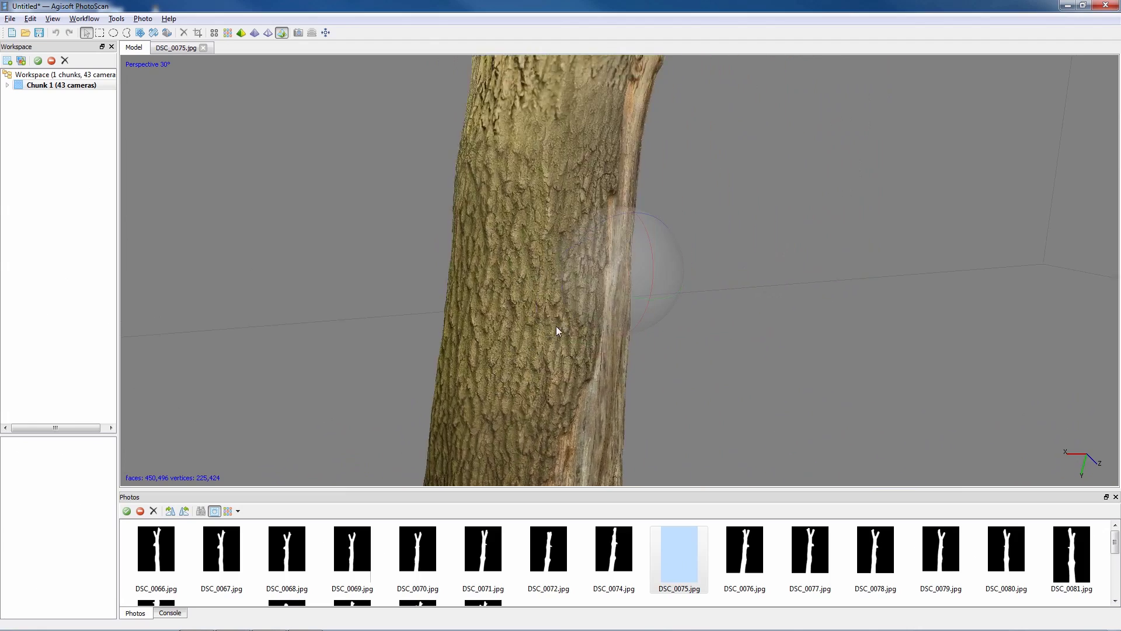
Compare solid and textured display, then rotate the trunk to its hollow side
{"action": "left_click", "coordinate": [256, 33]}
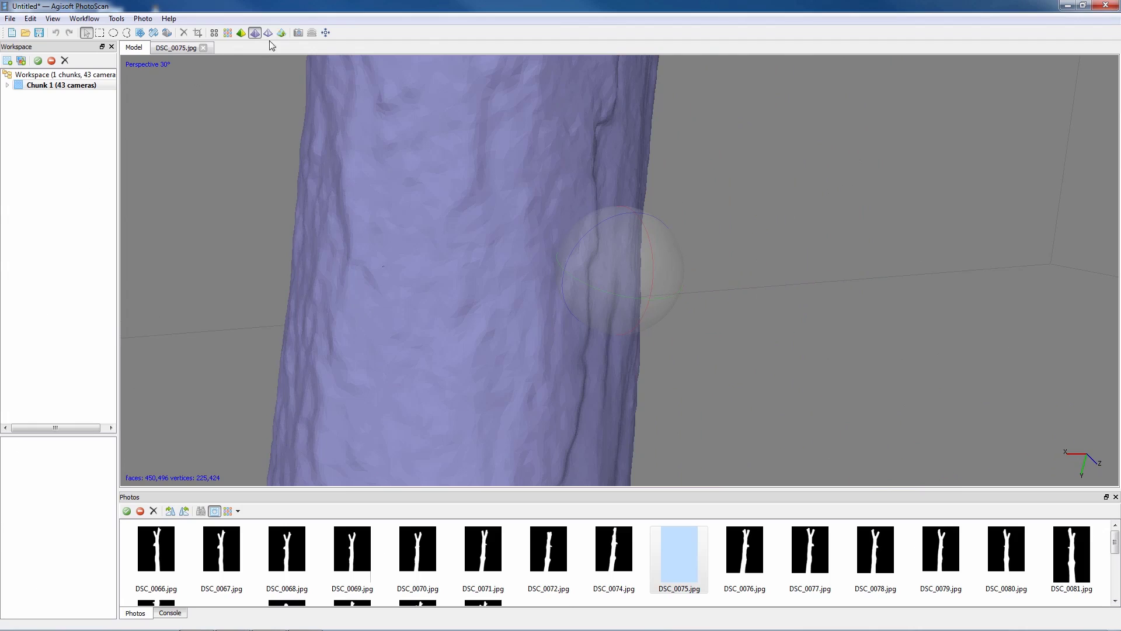
{"action": "left_click", "coordinate": [281, 32]}
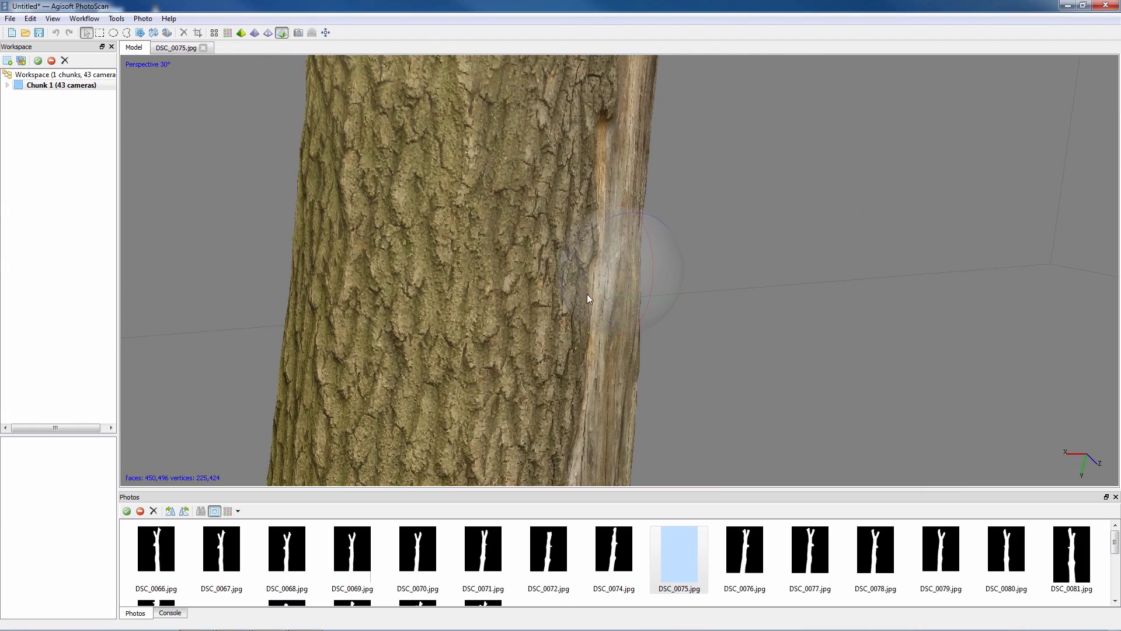
{"action": "scroll", "coordinate": [588, 301], "scroll_direction": "down", "scroll_amount": 5}
{"action": "left_click_drag", "start_coordinate": [615, 269], "coordinate": [647, 284]}
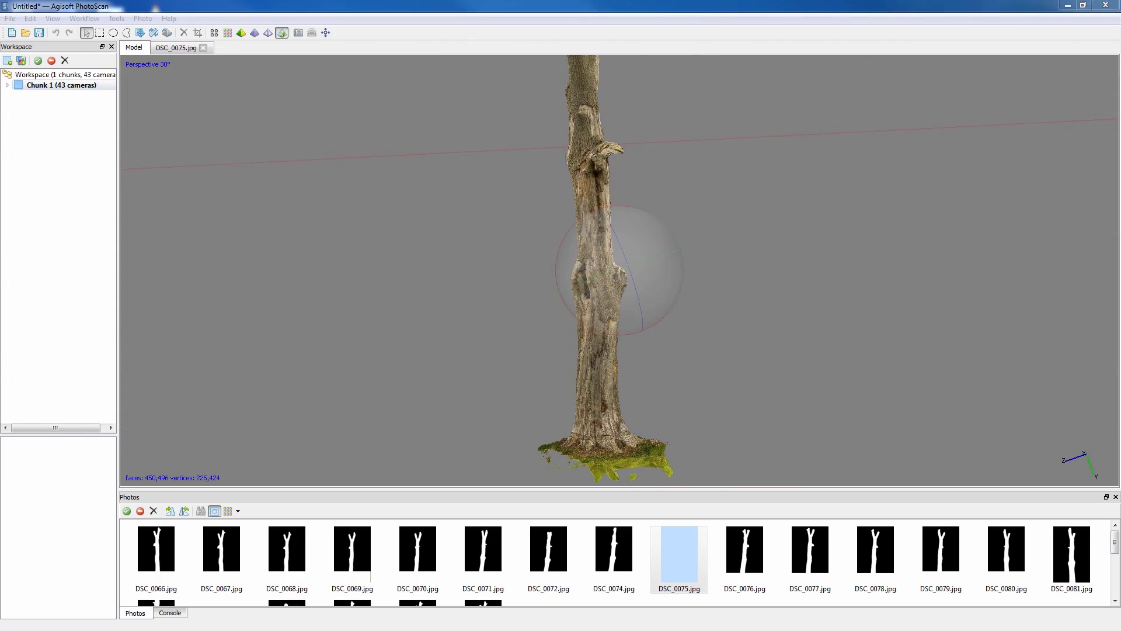
Start the model export and create a new Export folder inside Pictures > Tree
{"action": "left_click", "coordinate": [113, 13]}
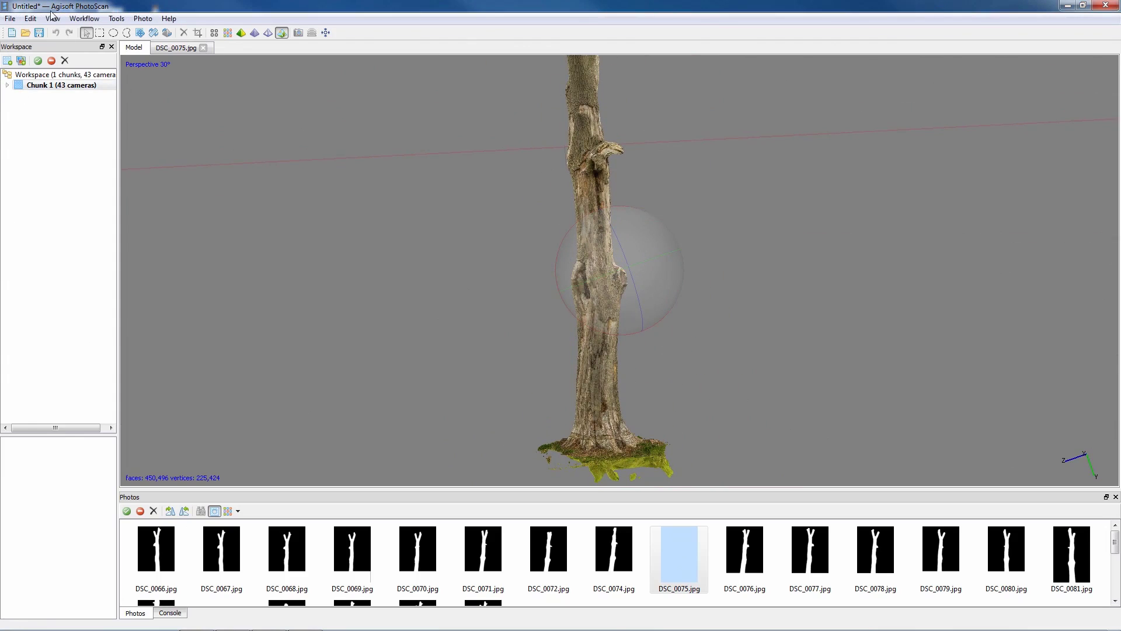
{"action": "left_click", "coordinate": [10, 18]}
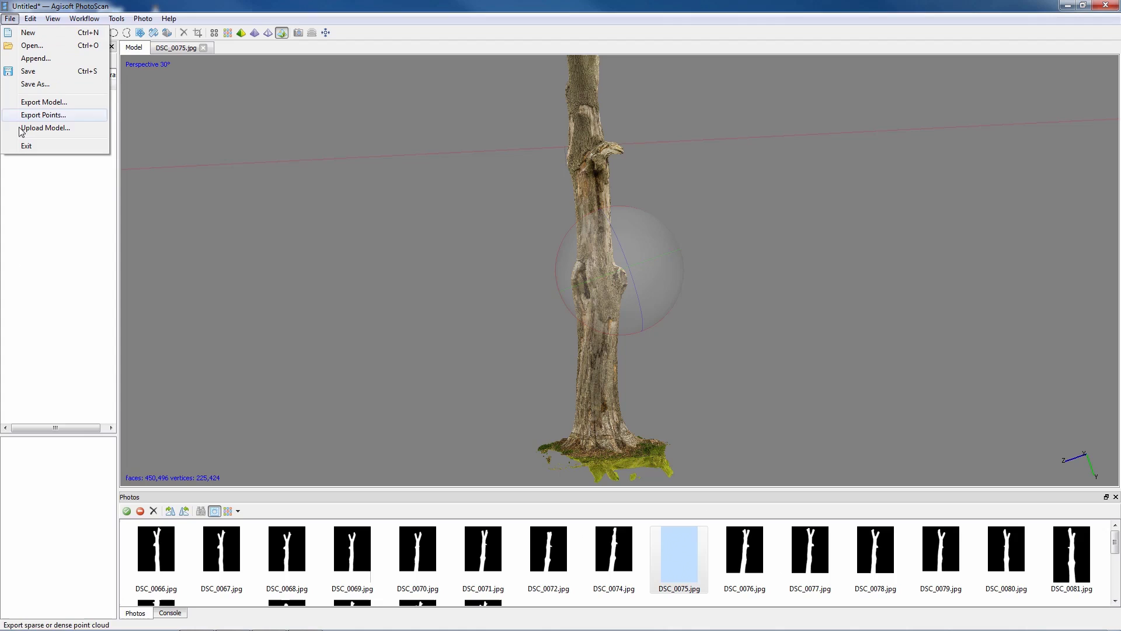
{"action": "left_click", "coordinate": [47, 102]}
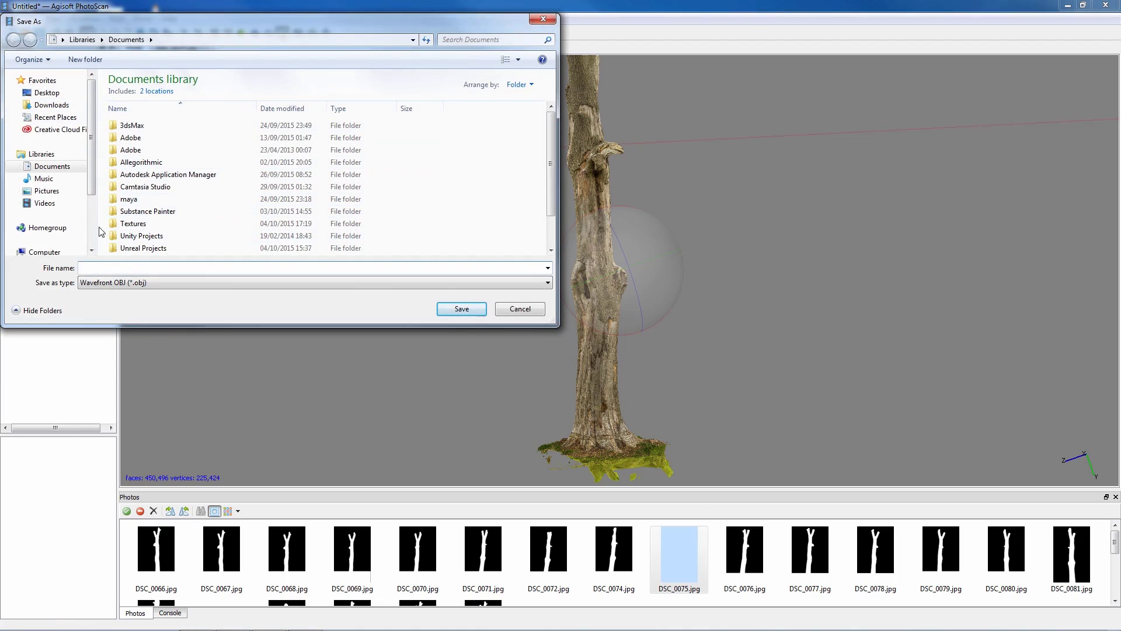
{"action": "scroll", "coordinate": [92, 181], "scroll_direction": "down", "scroll_amount": 1}
{"action": "left_click", "coordinate": [50, 162]}
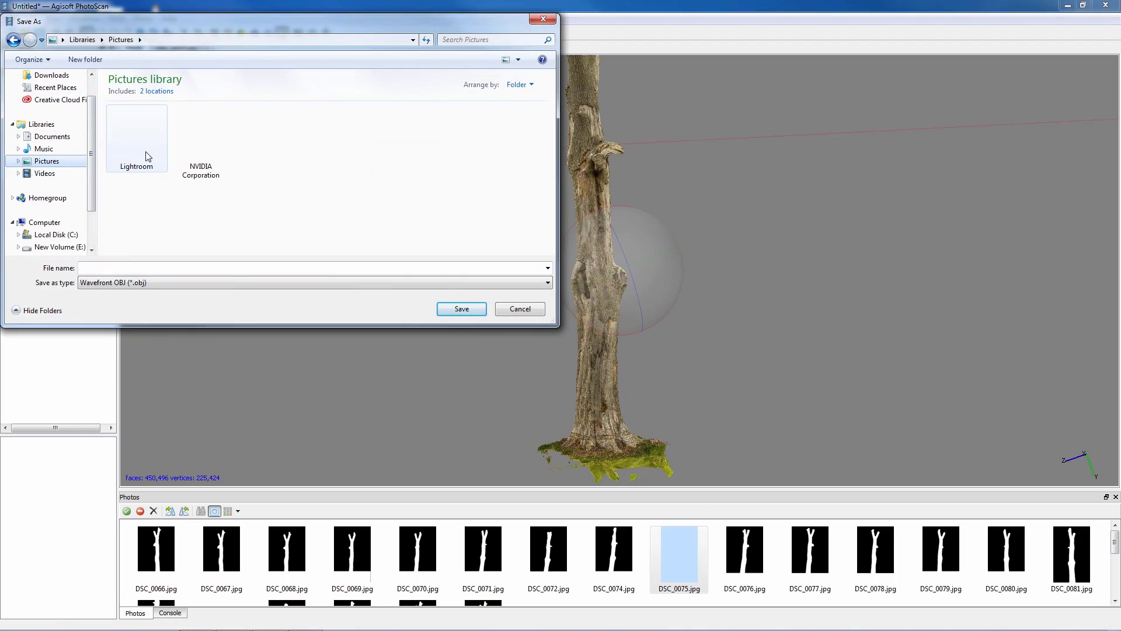
{"action": "double_click", "coordinate": [333, 145]}
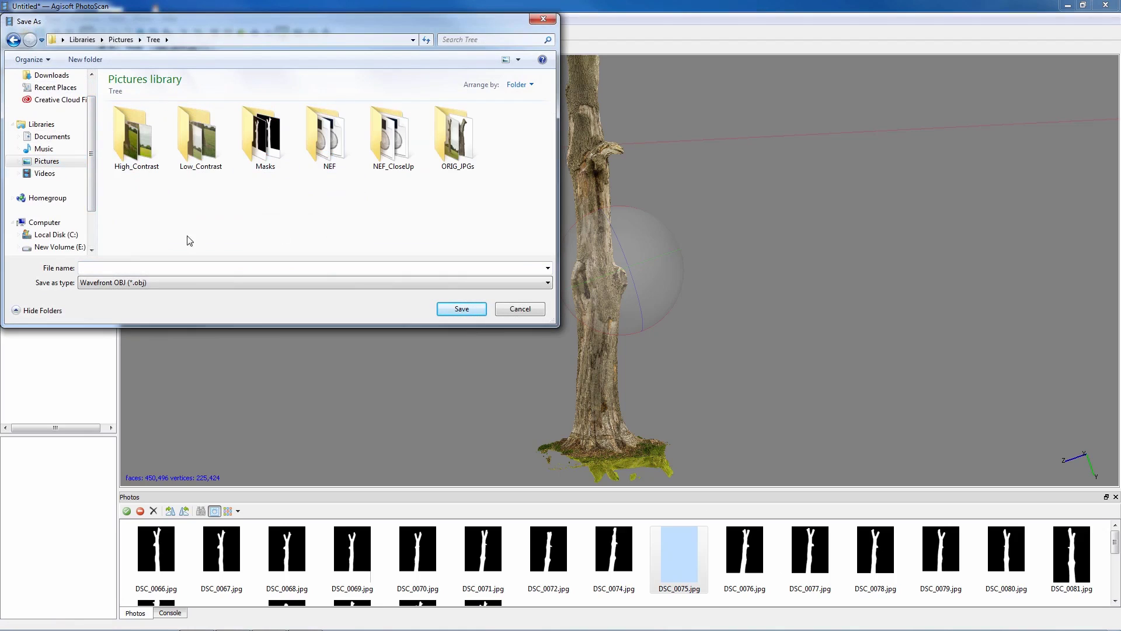
{"action": "left_click", "coordinate": [93, 62]}
{"action": "type", "text": "E"}
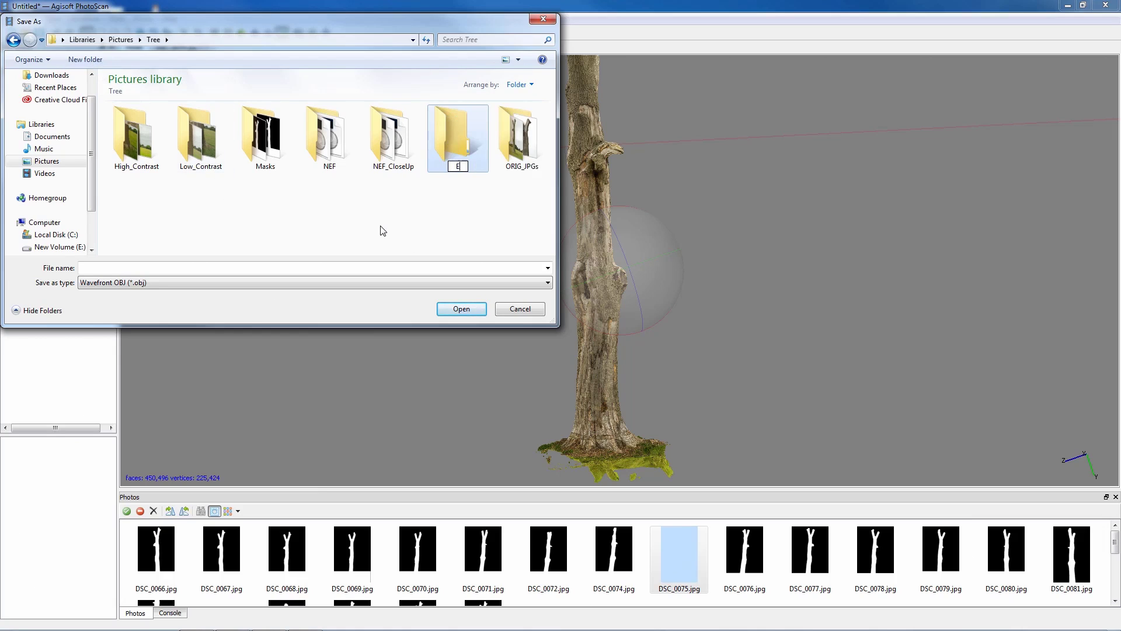
{"action": "type", "text": "xport"}
{"action": "key", "text": "Return"}
{"action": "double_click", "coordinate": [153, 151]}
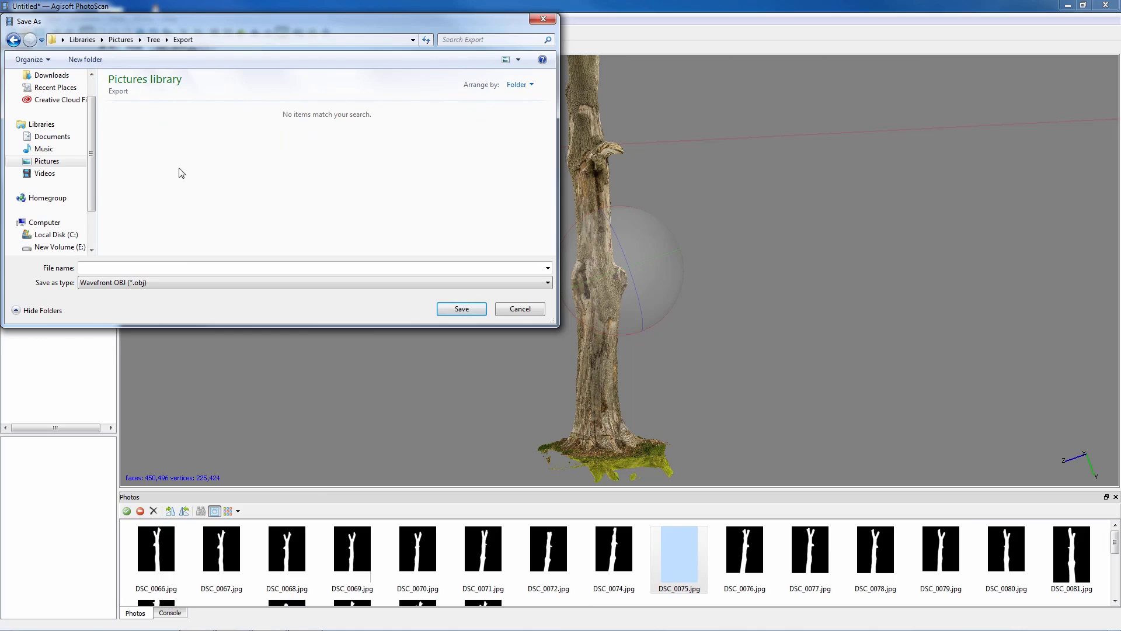
Save the model as Wavefront OBJ 'Tree' with its JPEG texture
{"action": "left_click", "coordinate": [475, 314]}
{"action": "left_click", "coordinate": [223, 269]}
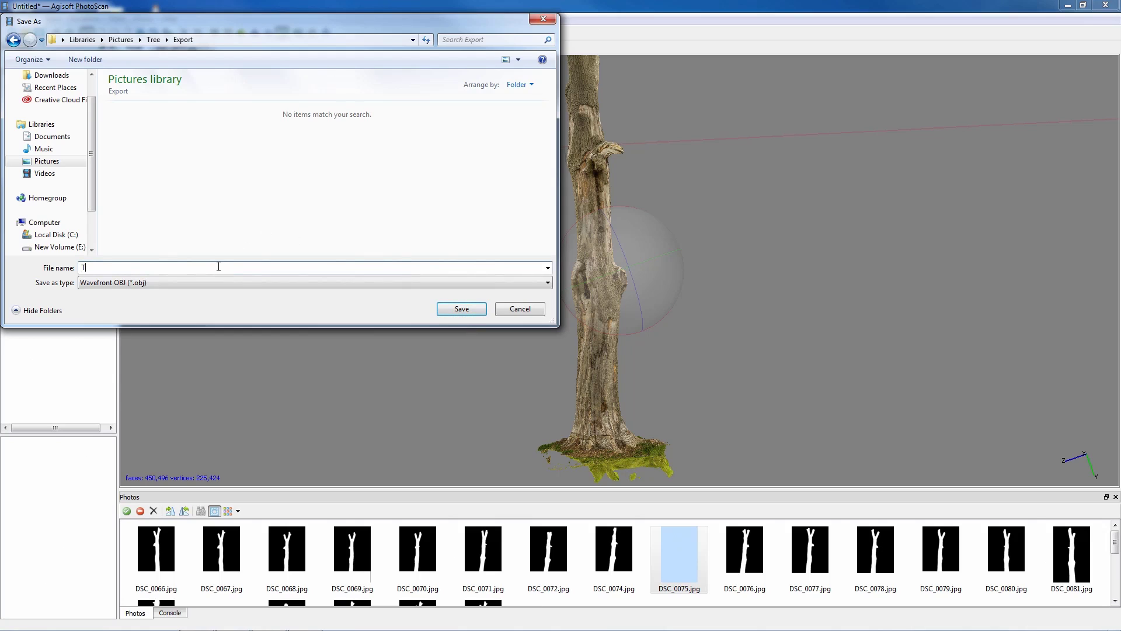
{"action": "left_click", "coordinate": [462, 309]}
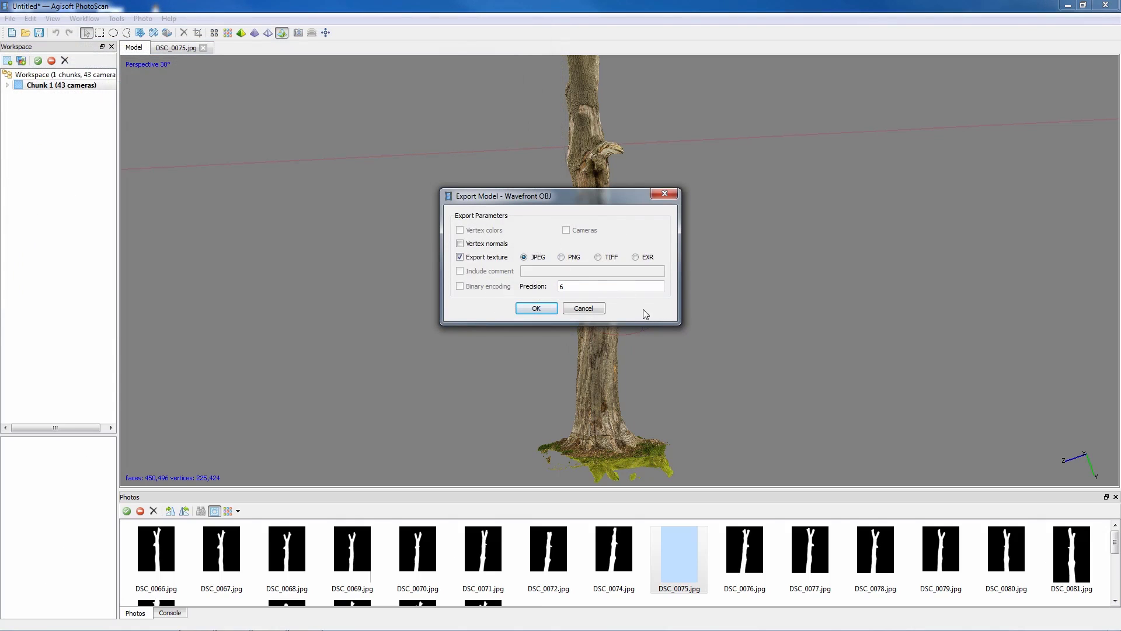
{"action": "left_click", "coordinate": [536, 308]}
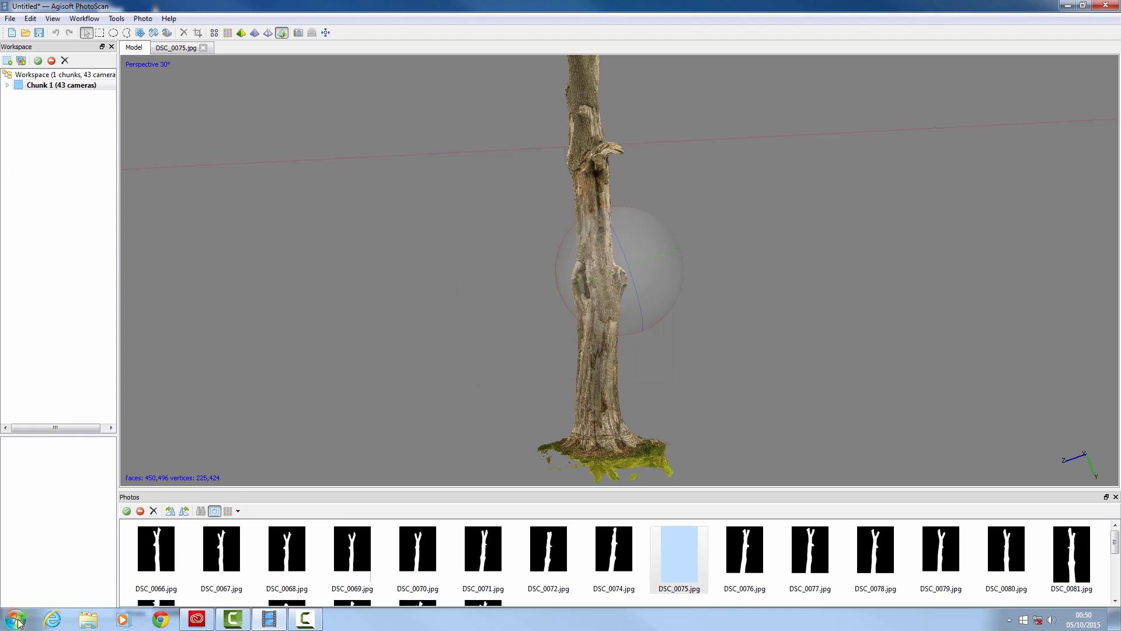
Browse Pictures > Tree > Export to verify the exported files and select the Tree texture image
{"action": "left_click", "coordinate": [15, 618]}
{"action": "left_click", "coordinate": [251, 307]}
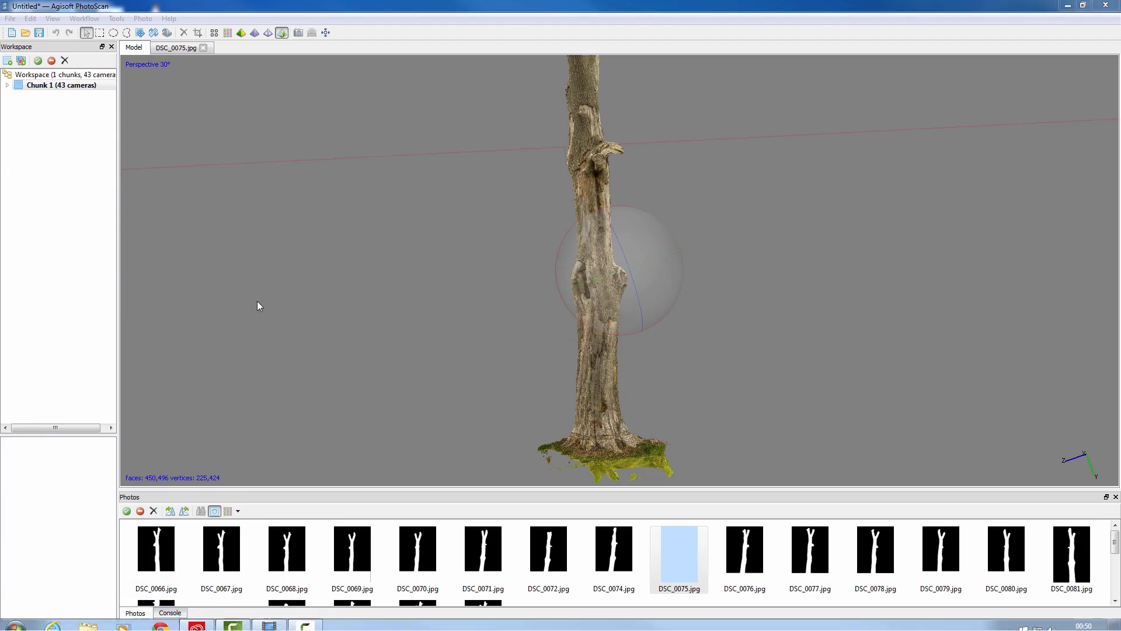
{"action": "key", "text": "super+e"}
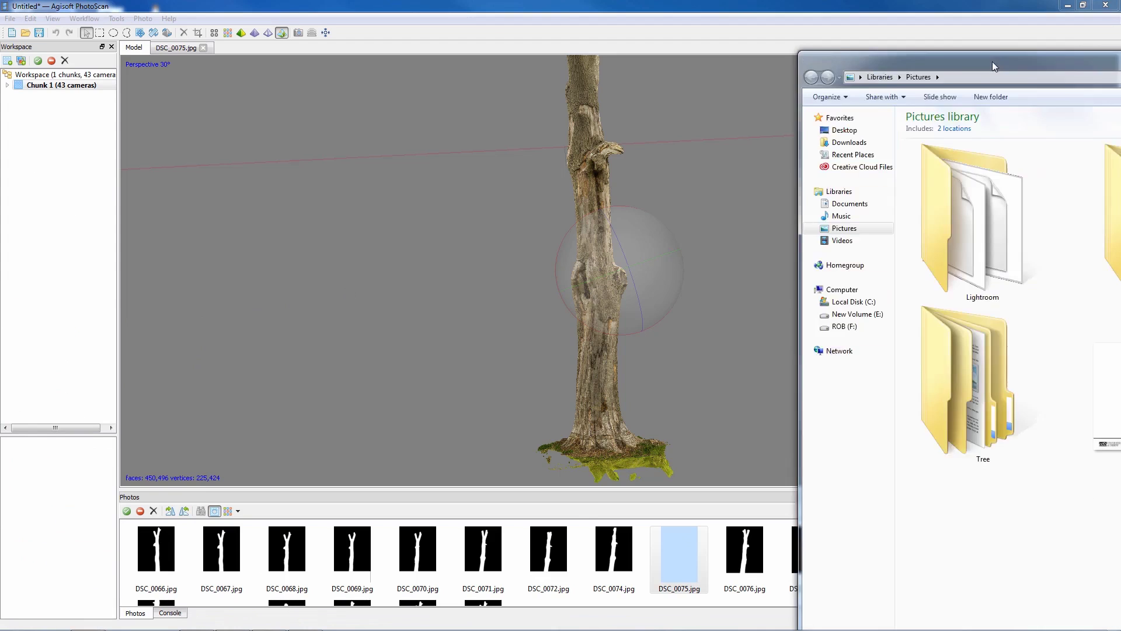
{"action": "double_click", "coordinate": [397, 383]}
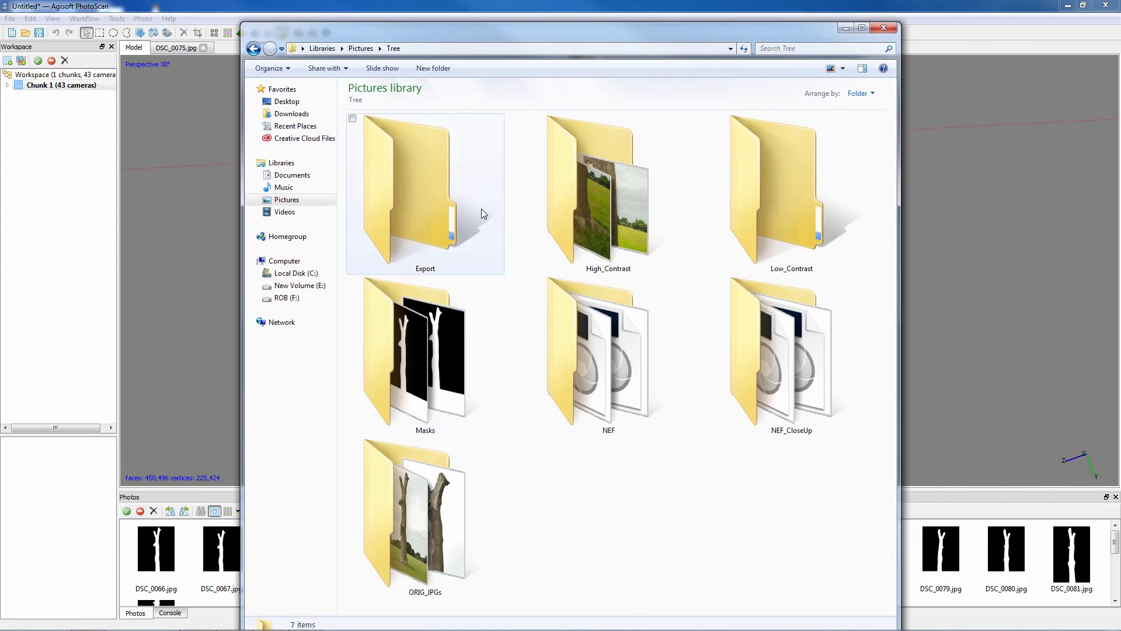
{"action": "double_click", "coordinate": [425, 232]}
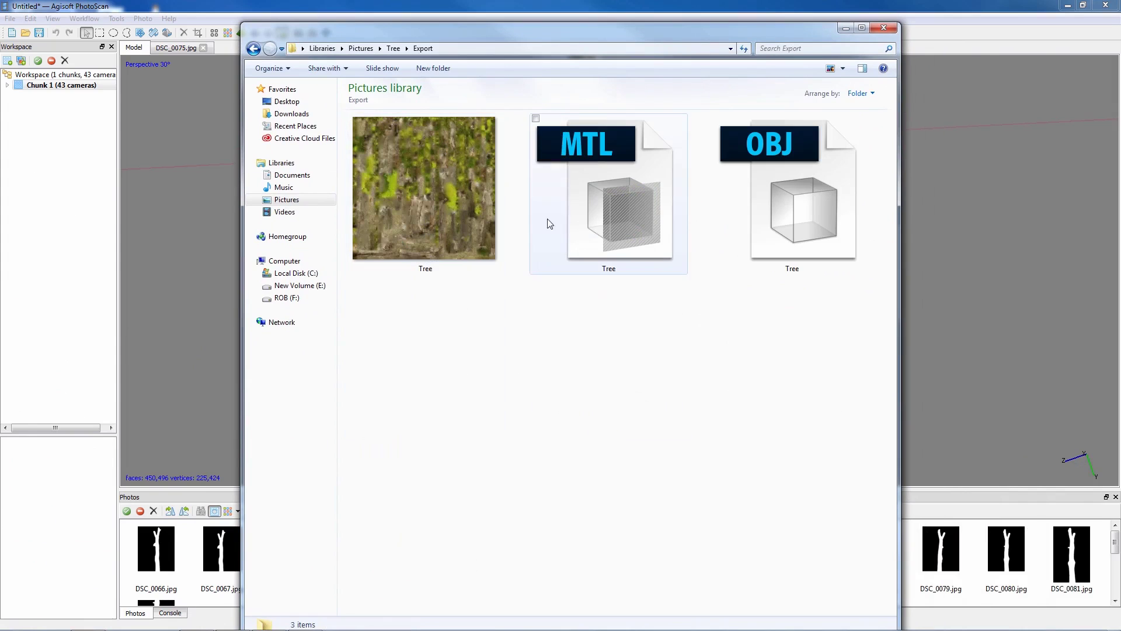
{"action": "left_click", "coordinate": [449, 216]}
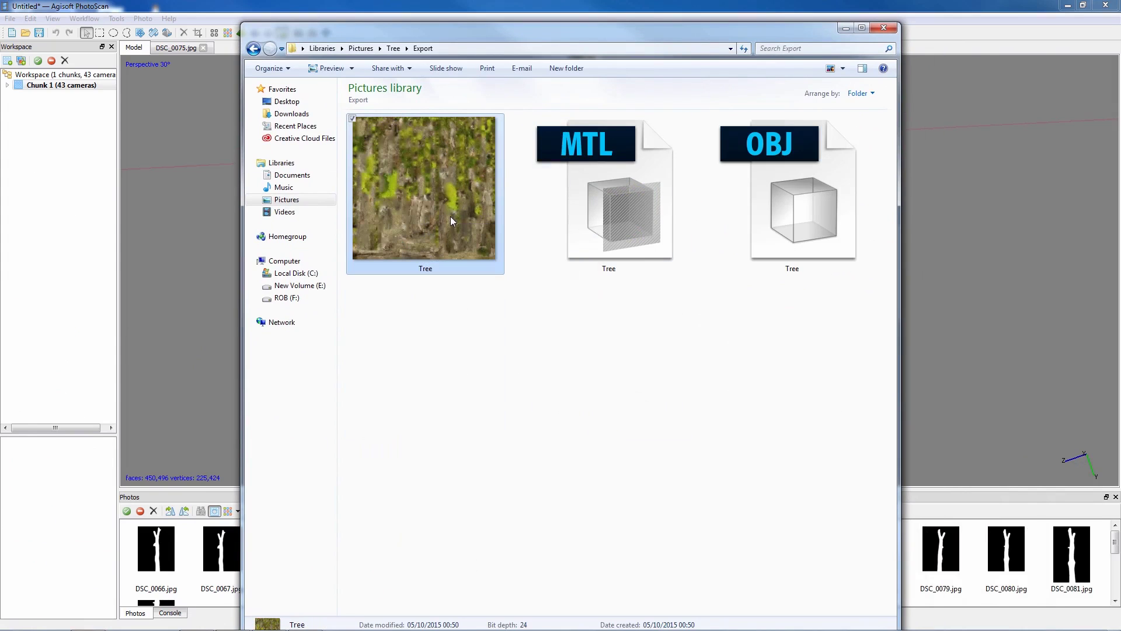